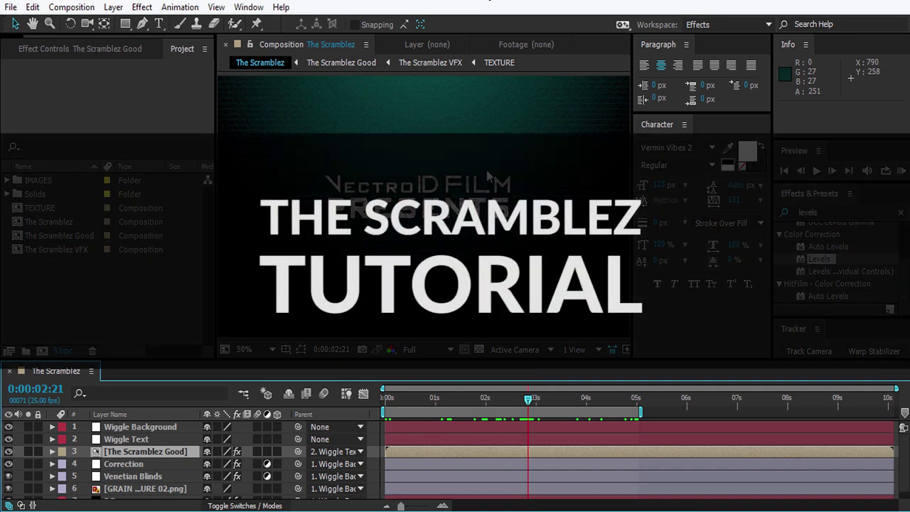
- Preview the reference MP4 at 00:03 in Media Player Classic, then minimize the player
{"action": "left_click", "coordinate": [155, 282]}
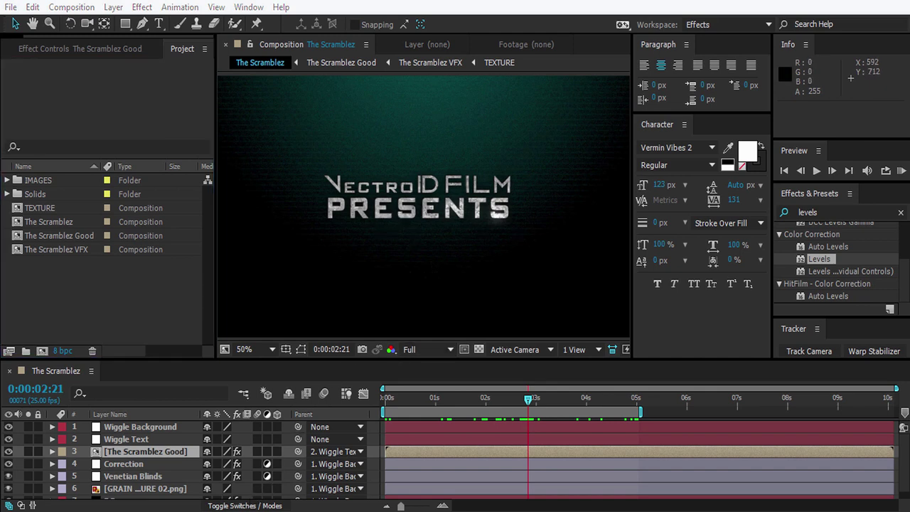
{"action": "left_click", "coordinate": [483, 224]}
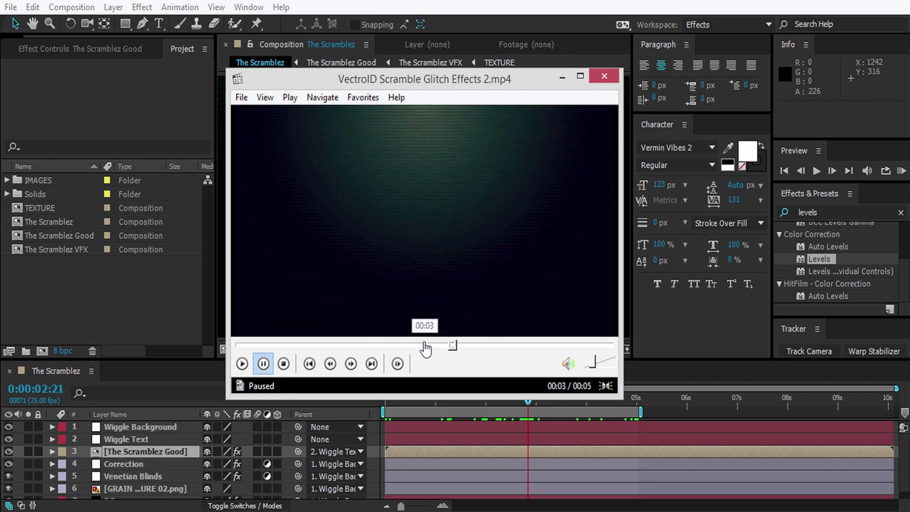
{"action": "left_click", "coordinate": [453, 346]}
{"action": "left_click", "coordinate": [562, 77]}
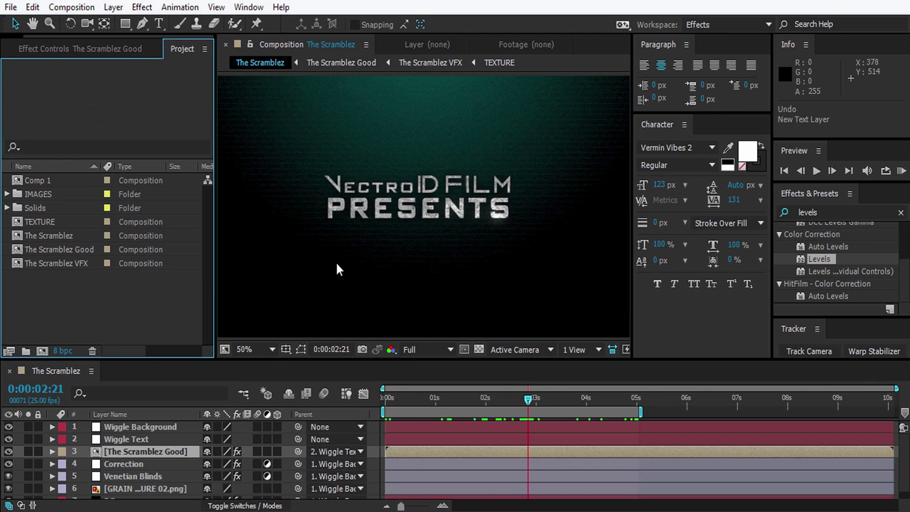
- Create a composition named Scramblez with the HDV/HDTV 720 25 preset (1280×720, 25 fps)
{"action": "left_click", "coordinate": [71, 7]}
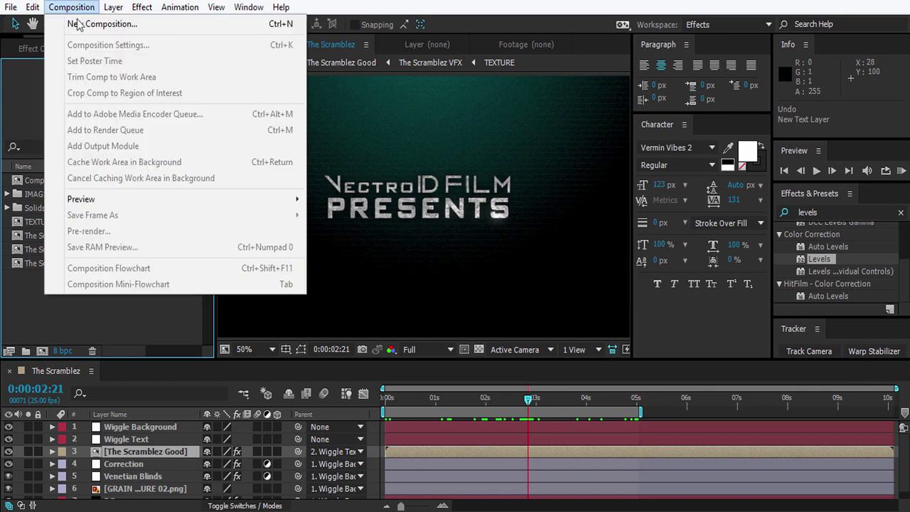
{"action": "left_click", "coordinate": [79, 24]}
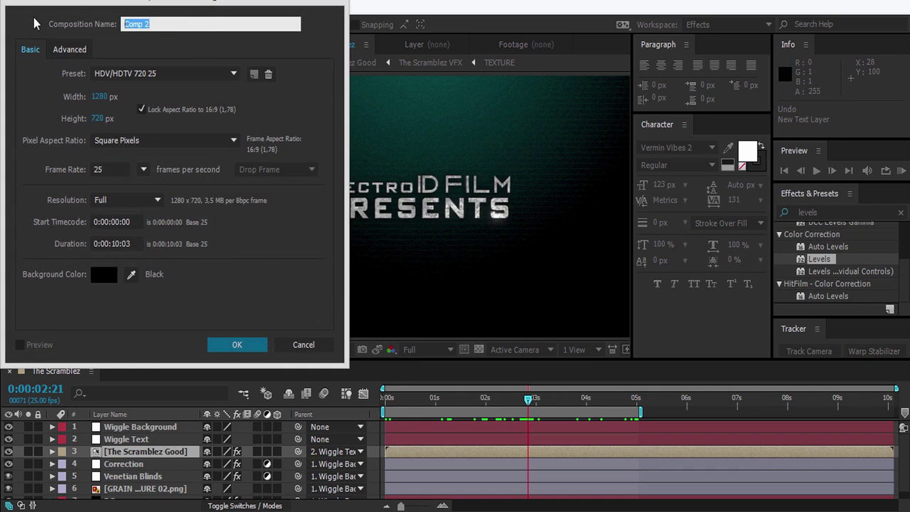
{"action": "type", "text": "Scr"}
{"action": "type", "text": "amblez"}
{"action": "key", "text": "Tab"}
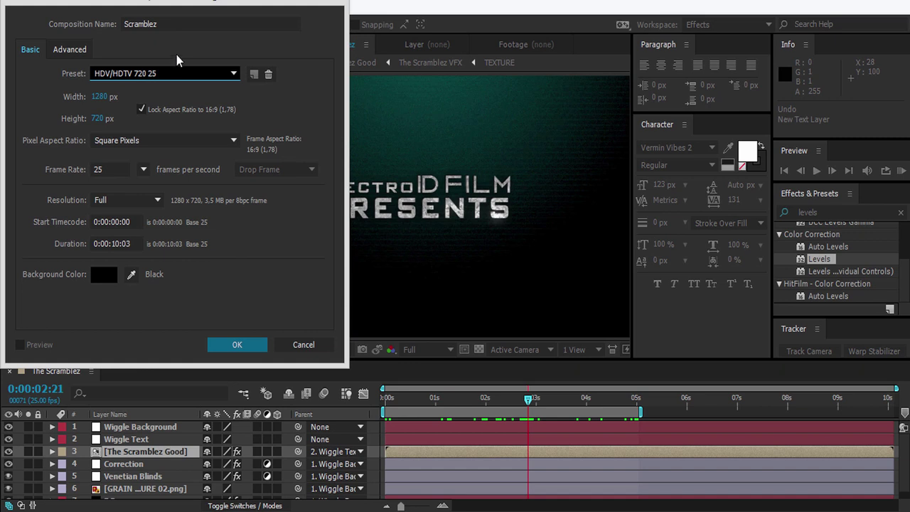
{"action": "left_click", "coordinate": [165, 75]}
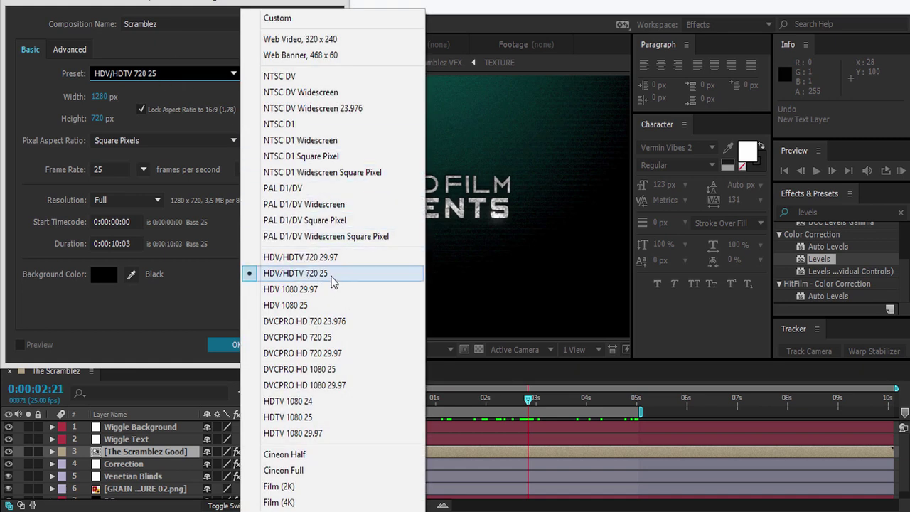
{"action": "left_click", "coordinate": [331, 273]}
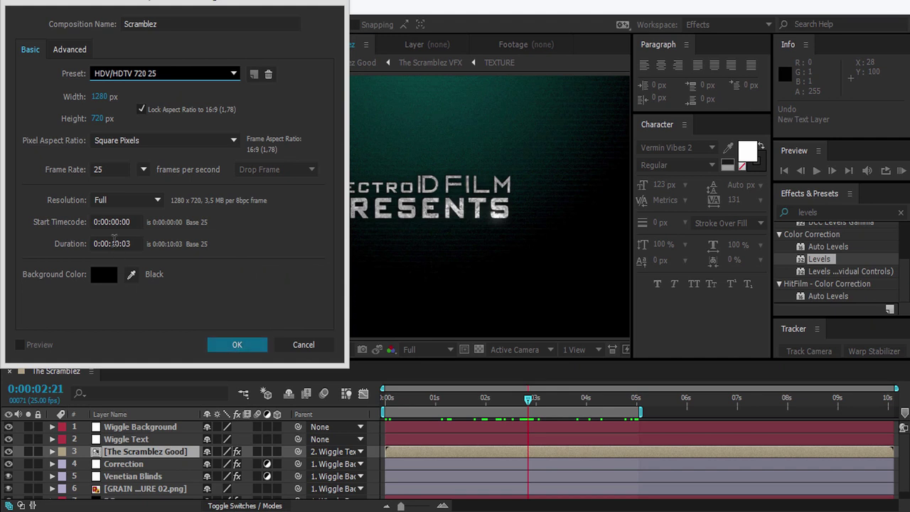
{"action": "left_click", "coordinate": [237, 344]}
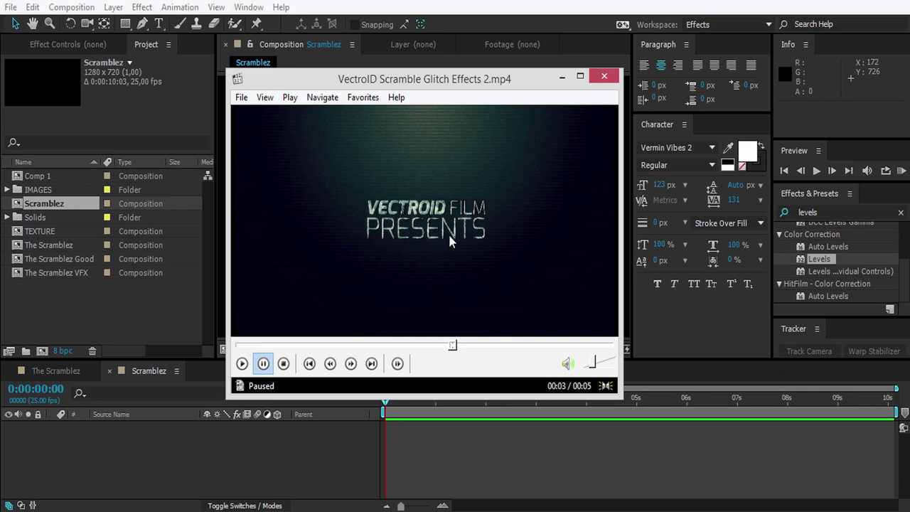
- Add a paragraph text layer reading 'VectroID Film Presents' across the middle of the frame
{"action": "left_click", "coordinate": [534, 7]}
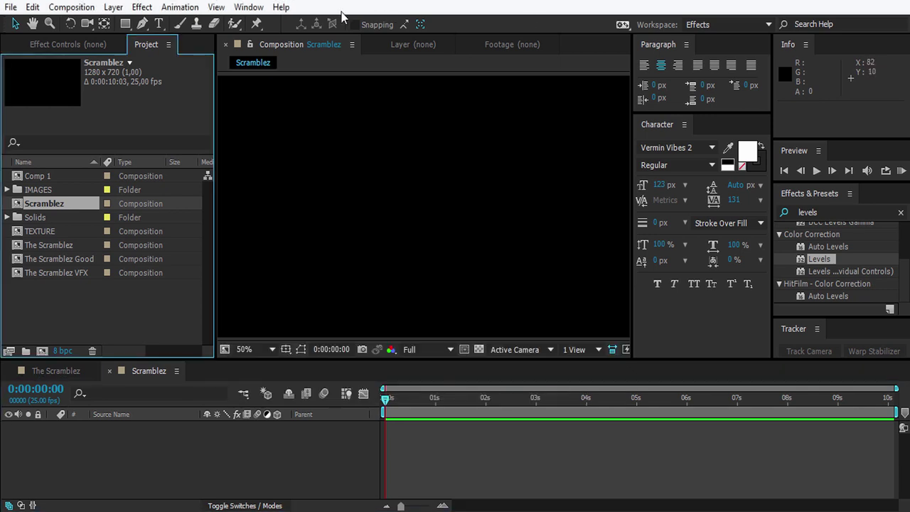
{"action": "left_click", "coordinate": [159, 25]}
{"action": "left_click_drag", "start_coordinate": [285, 131], "coordinate": [578, 297]}
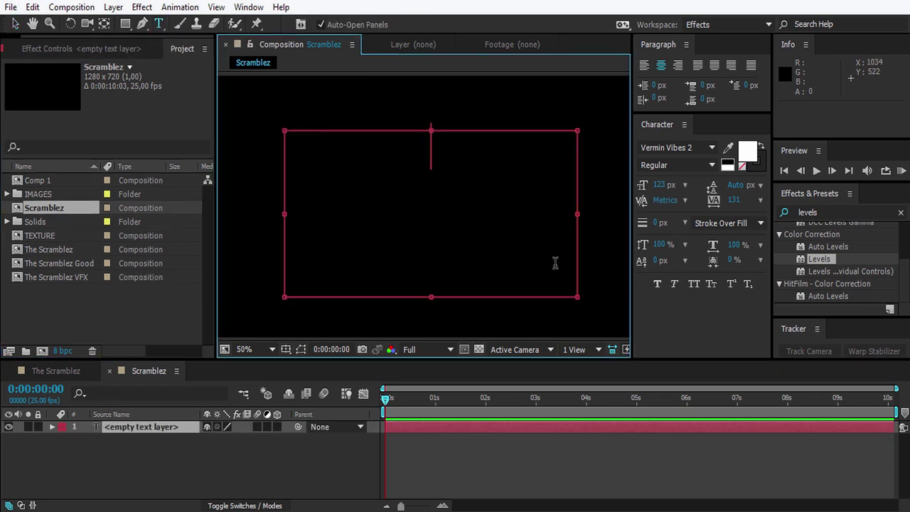
{"action": "type", "text": "VectroID Film Presents"}
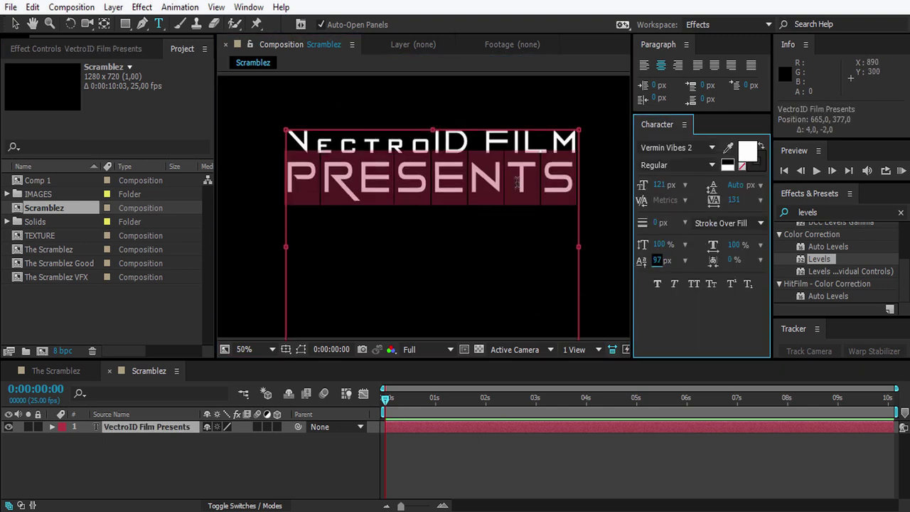
{"action": "key", "text": "Escape"}
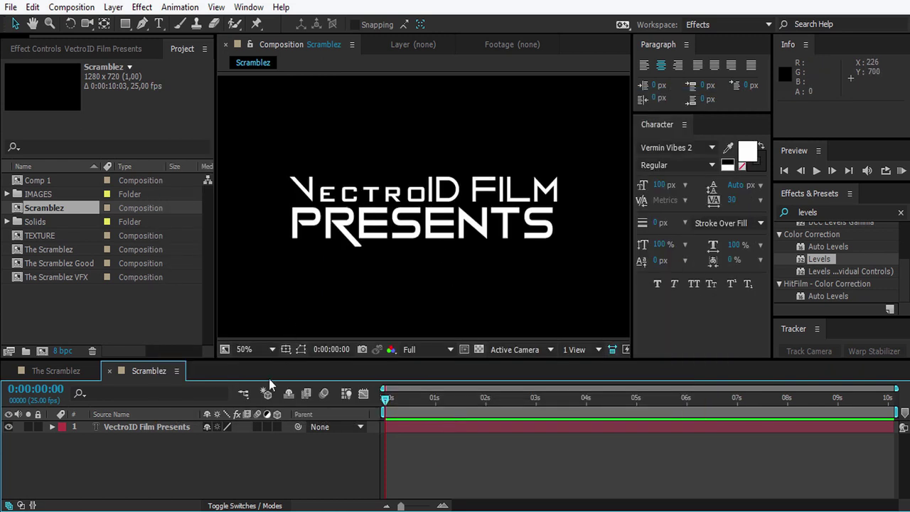
- Expand the VectroID Film Presents layer's Text group and bring up its Animate property list
{"action": "left_click", "coordinate": [151, 428]}
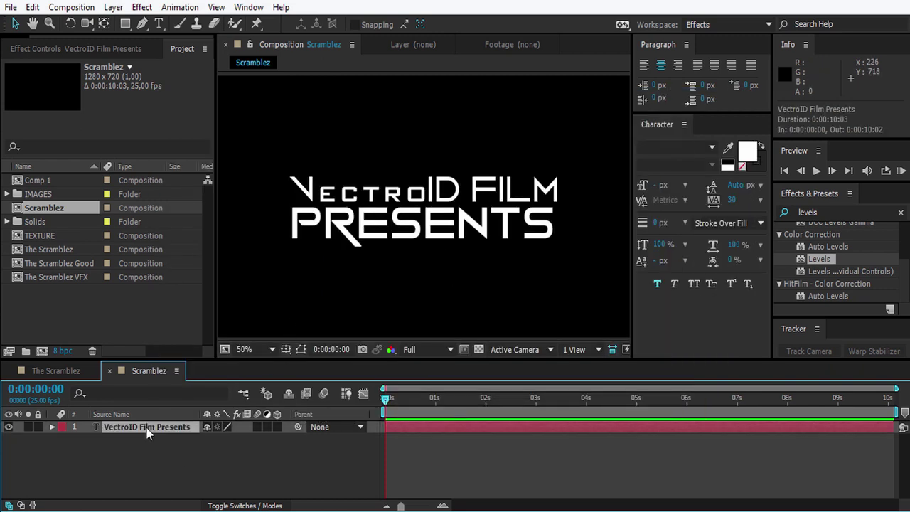
{"action": "left_click", "coordinate": [51, 427]}
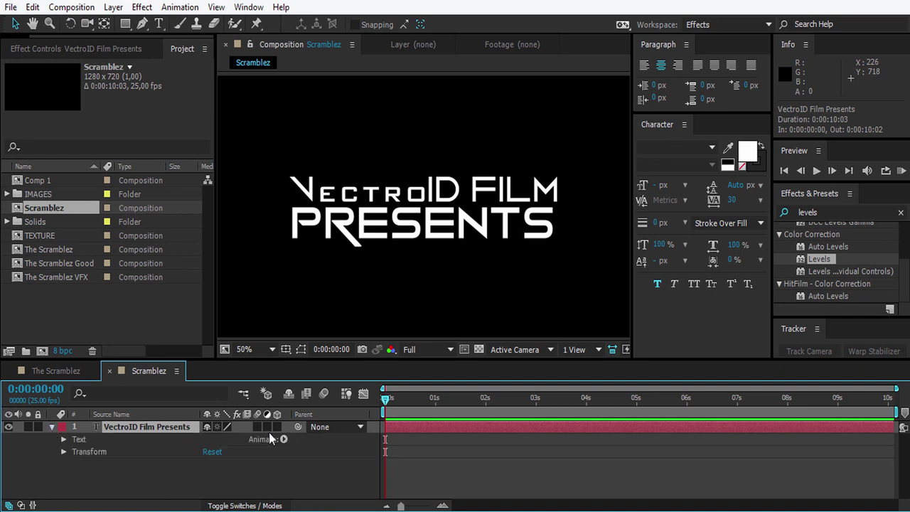
{"action": "left_click", "coordinate": [78, 441]}
{"action": "left_click", "coordinate": [65, 439]}
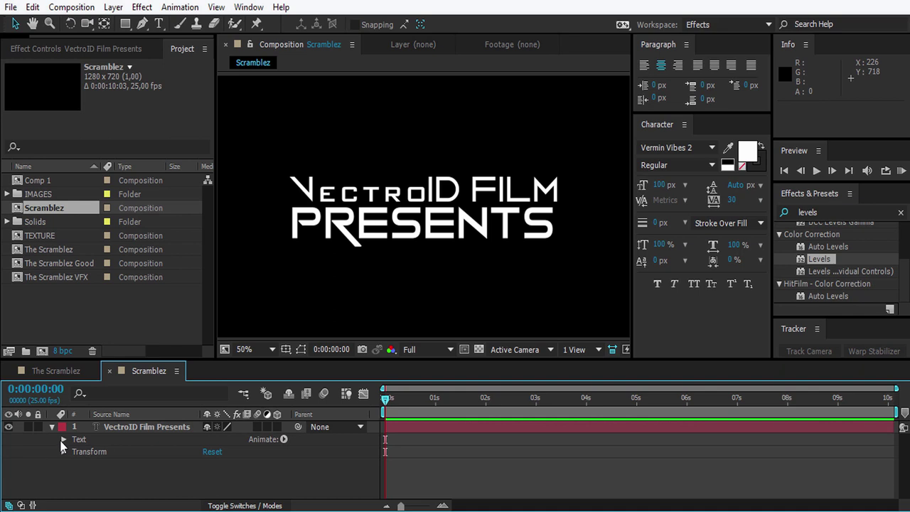
{"action": "left_click", "coordinate": [65, 439]}
{"action": "left_click", "coordinate": [145, 439]}
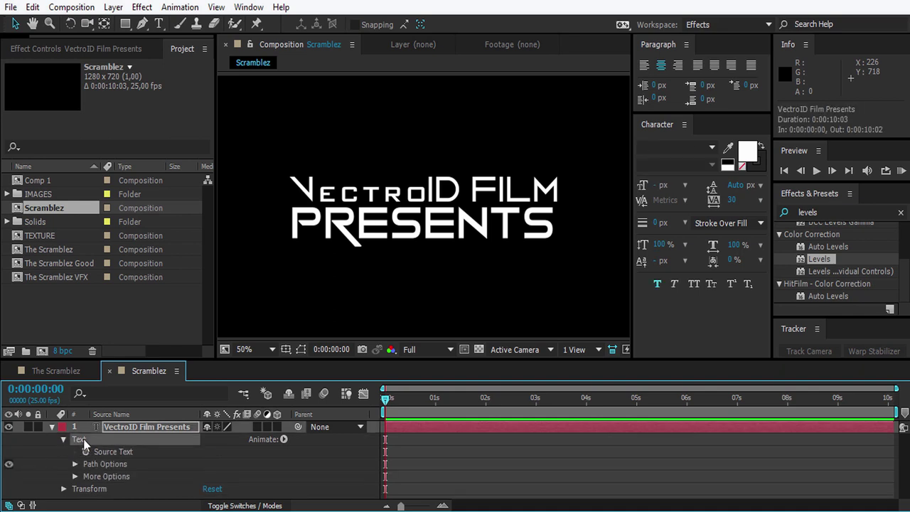
{"action": "left_click", "coordinate": [284, 440]}
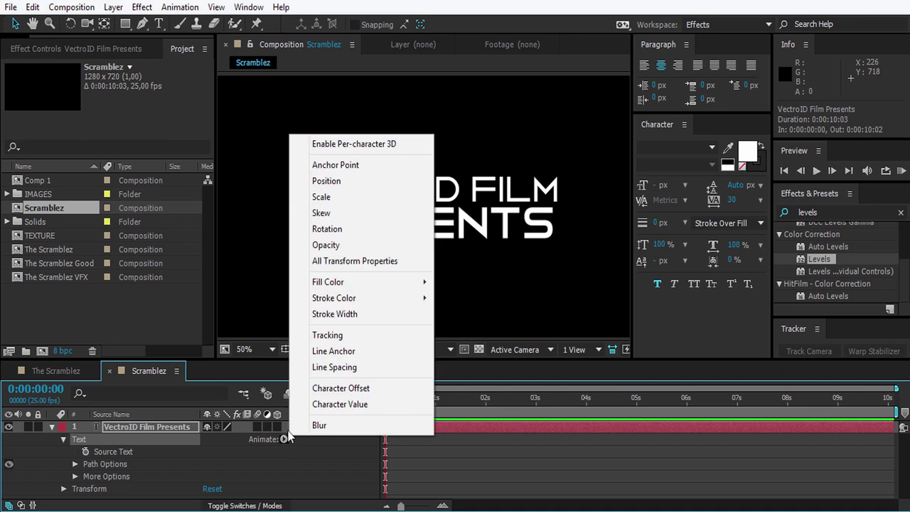
- Add a Character Offset animator and expand Range Selector 1 with its Advanced options
{"action": "left_click", "coordinate": [349, 393]}
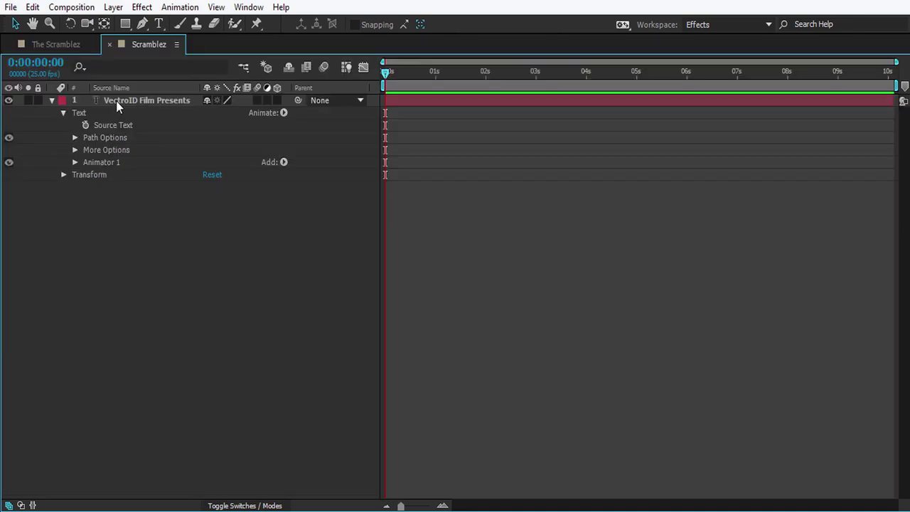
{"action": "left_click", "coordinate": [116, 101]}
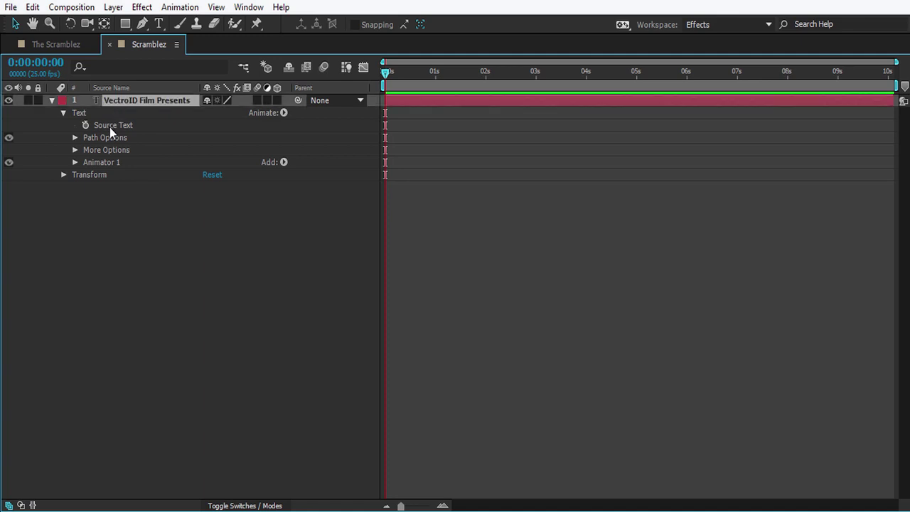
{"action": "left_click", "coordinate": [94, 166]}
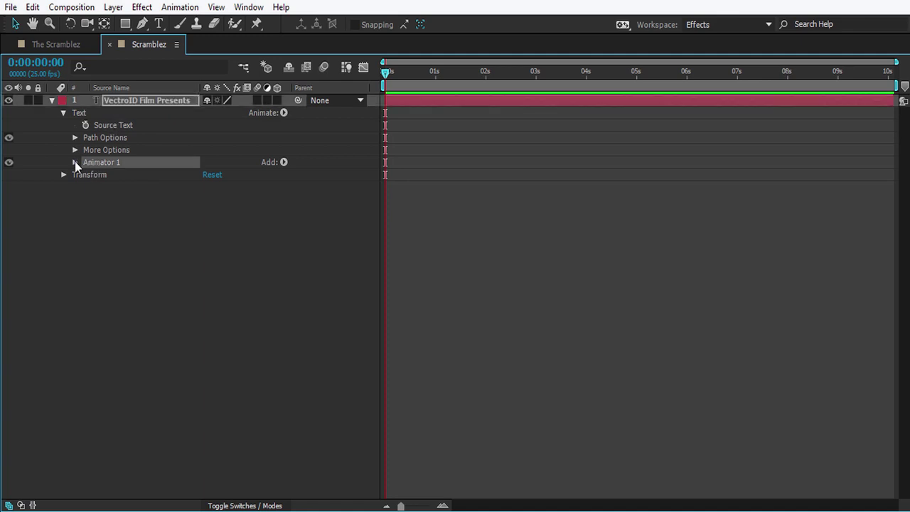
{"action": "left_click", "coordinate": [75, 162]}
{"action": "left_click", "coordinate": [105, 173]}
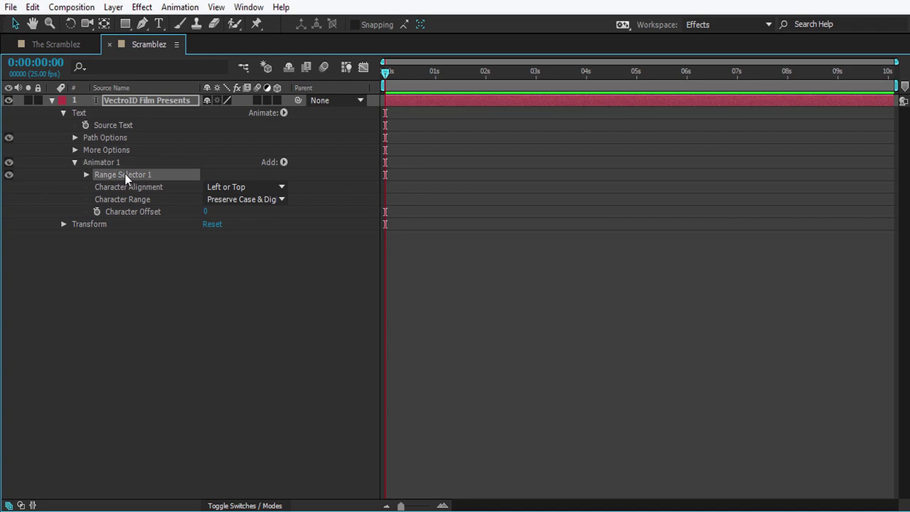
{"action": "left_click", "coordinate": [86, 175]}
{"action": "left_click", "coordinate": [128, 211]}
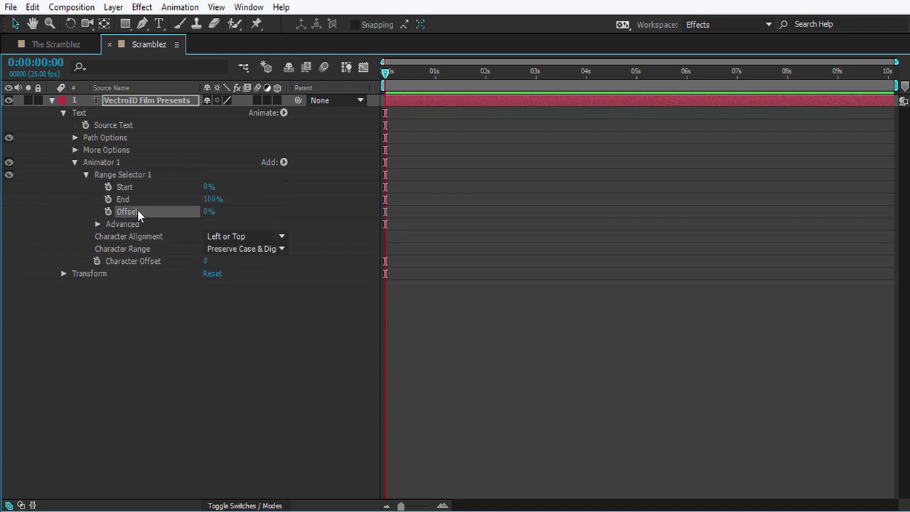
{"action": "left_click", "coordinate": [98, 224]}
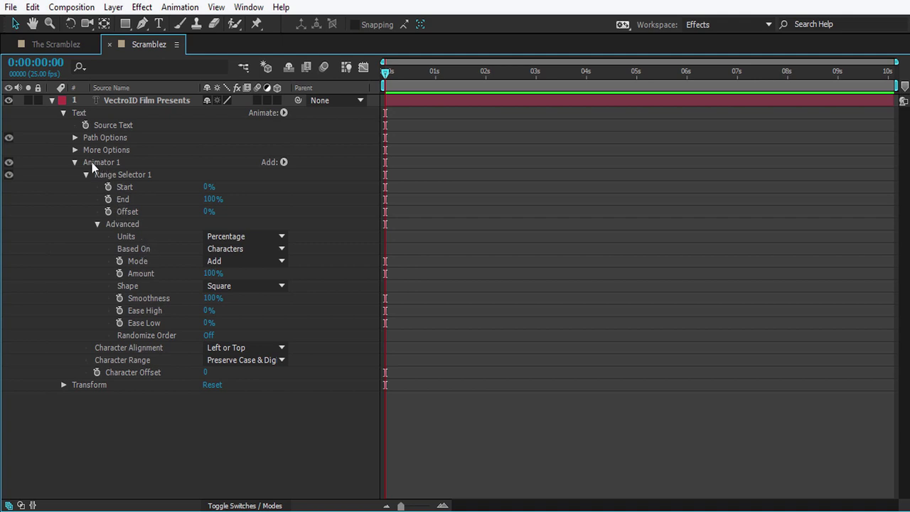
- Change Range Selector 1's Shape from Square to Ramp Up
{"action": "left_click", "coordinate": [117, 162]}
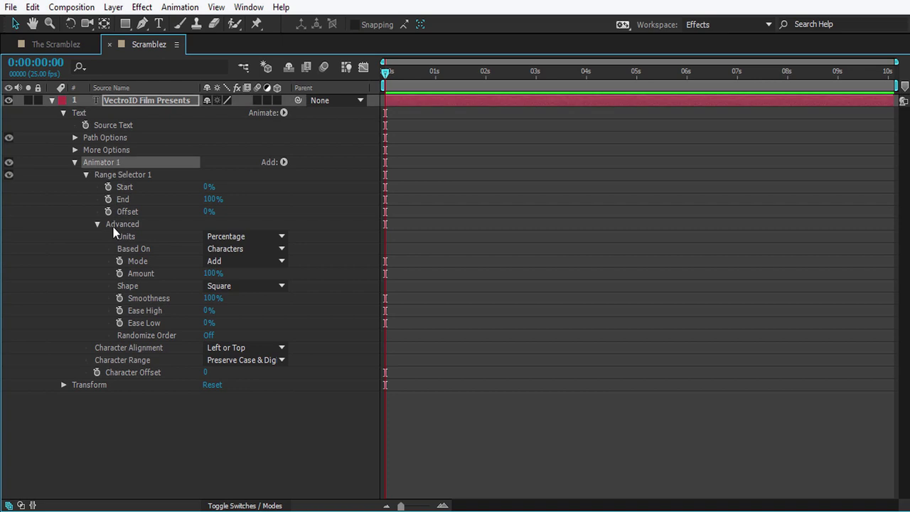
{"action": "left_click", "coordinate": [130, 285]}
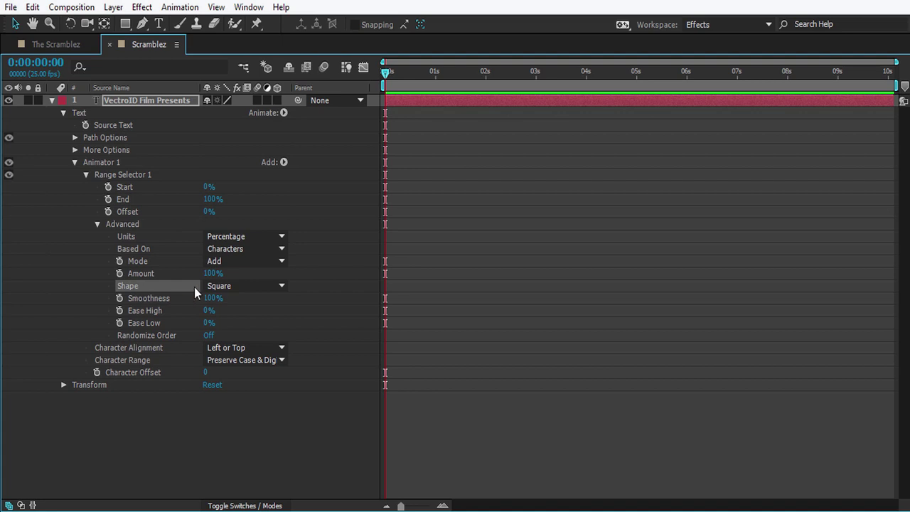
{"action": "left_click", "coordinate": [258, 286]}
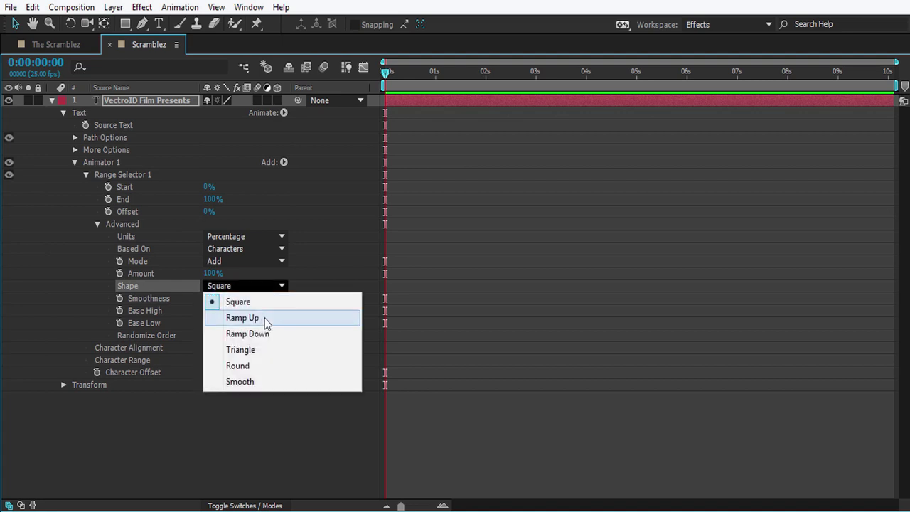
{"action": "left_click", "coordinate": [280, 321]}
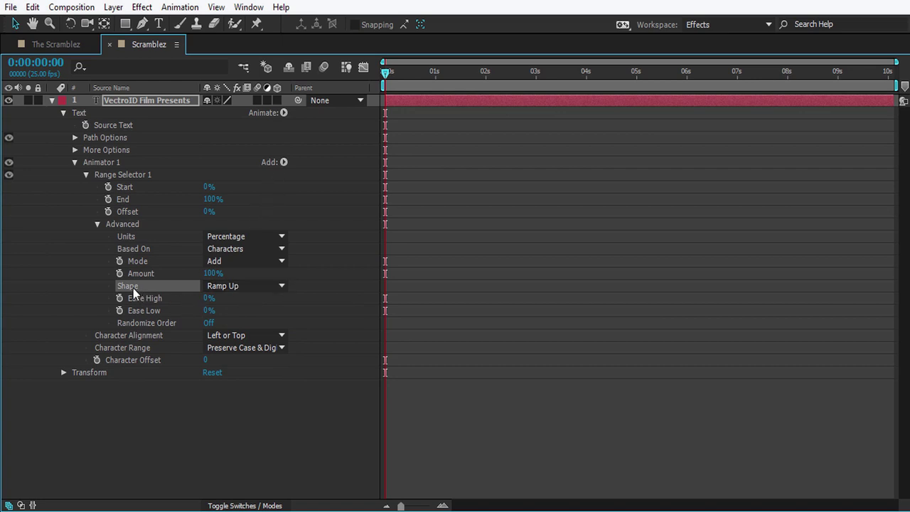
{"action": "left_click", "coordinate": [92, 164]}
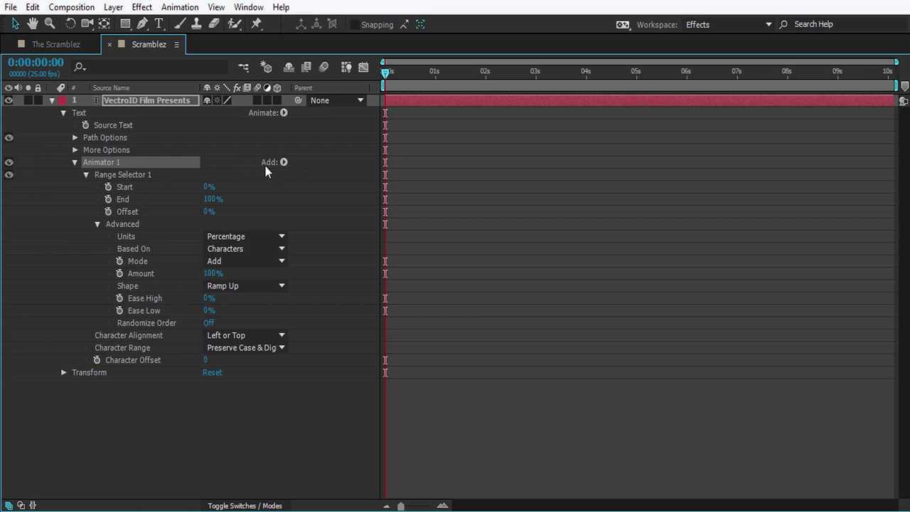
{"action": "left_click", "coordinate": [284, 163]}
- Add a Position property to Animator 1 and set its depth value to -1000
{"action": "mouse_move", "coordinate": [325, 167]}
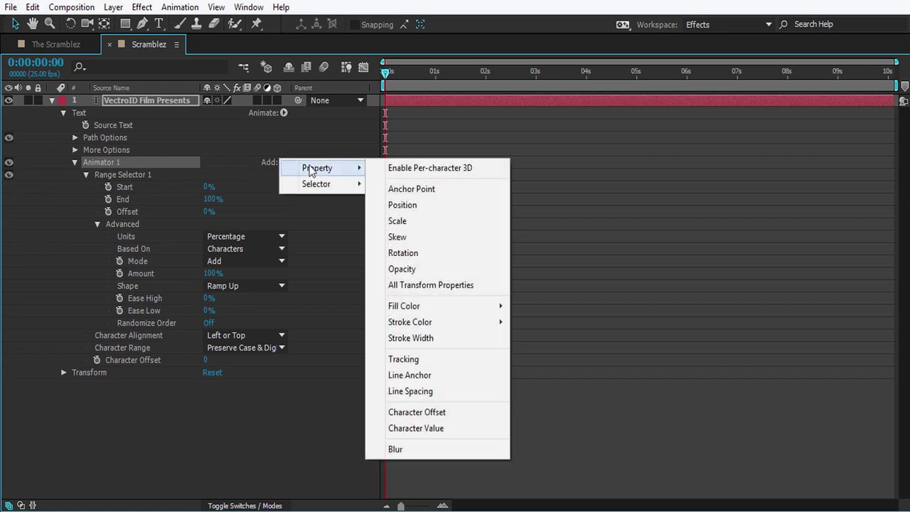
{"action": "left_click", "coordinate": [403, 205]}
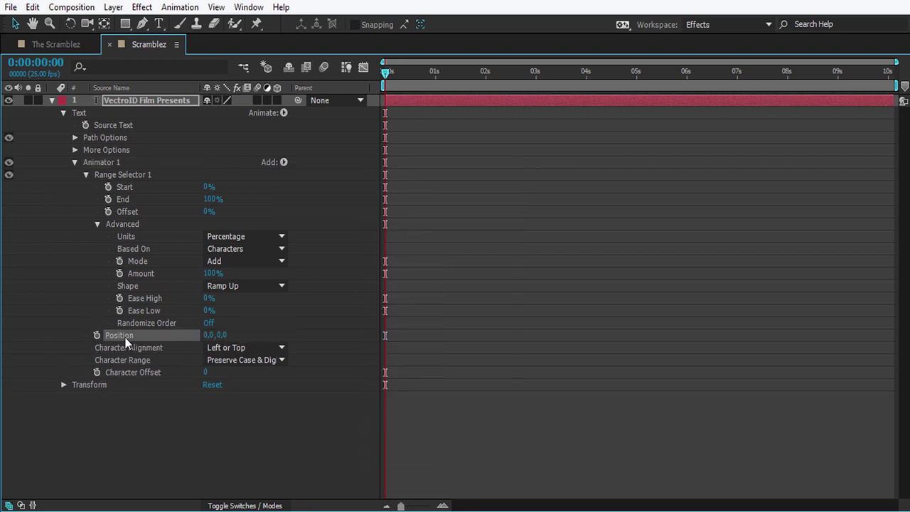
{"action": "key", "text": "grave"}
{"action": "scroll", "coordinate": [194, 458], "scroll_direction": "down", "scroll_amount": 5}
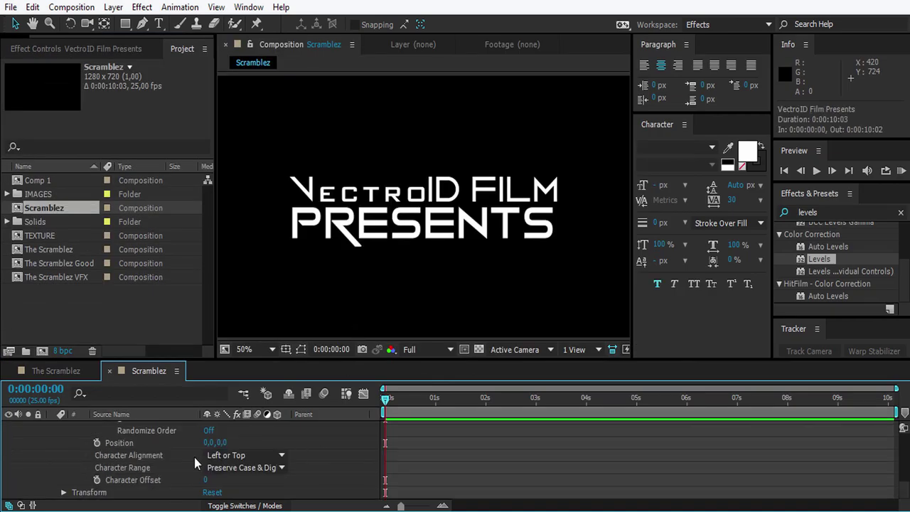
{"action": "left_click", "coordinate": [118, 444]}
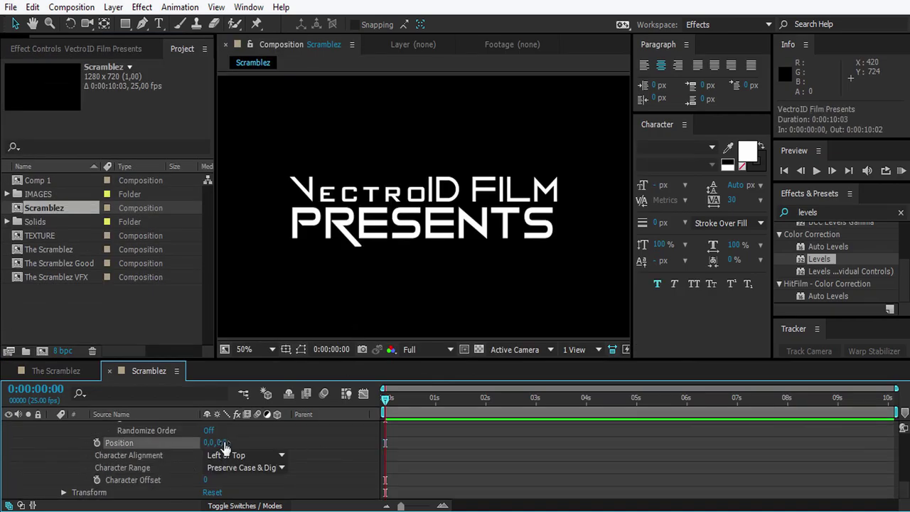
{"action": "left_click_drag", "start_coordinate": [221, 444], "coordinate": [91, 442]}
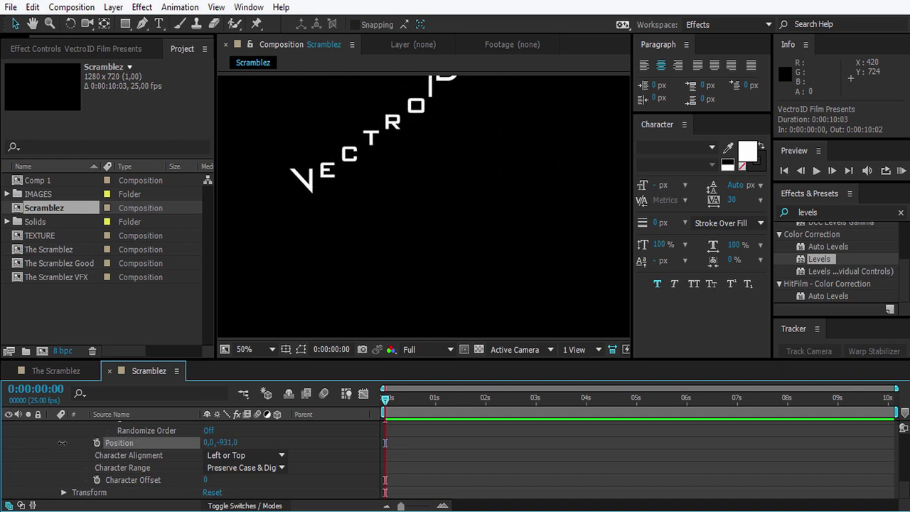
{"action": "left_click_drag", "start_coordinate": [91, 442], "coordinate": [228, 443]}
{"action": "left_click", "coordinate": [227, 443]}
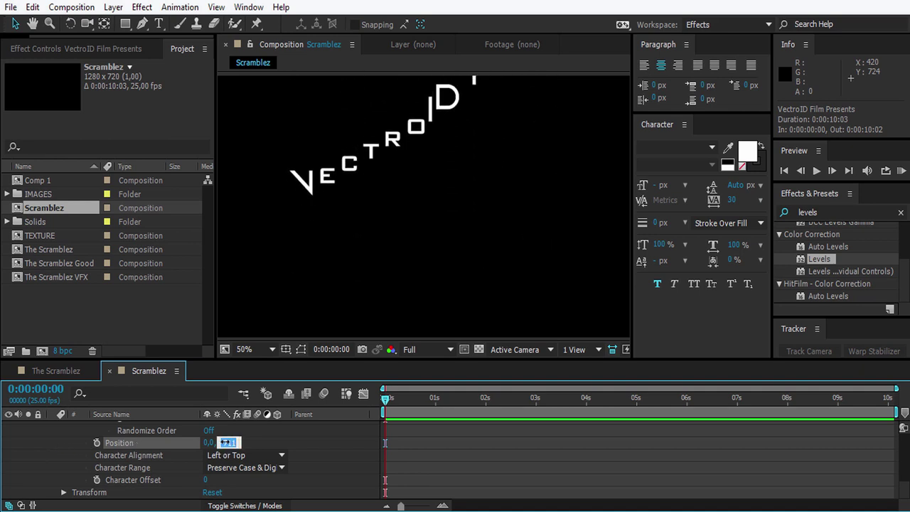
{"action": "type", "text": "-1000"}
{"action": "key", "text": "Return"}
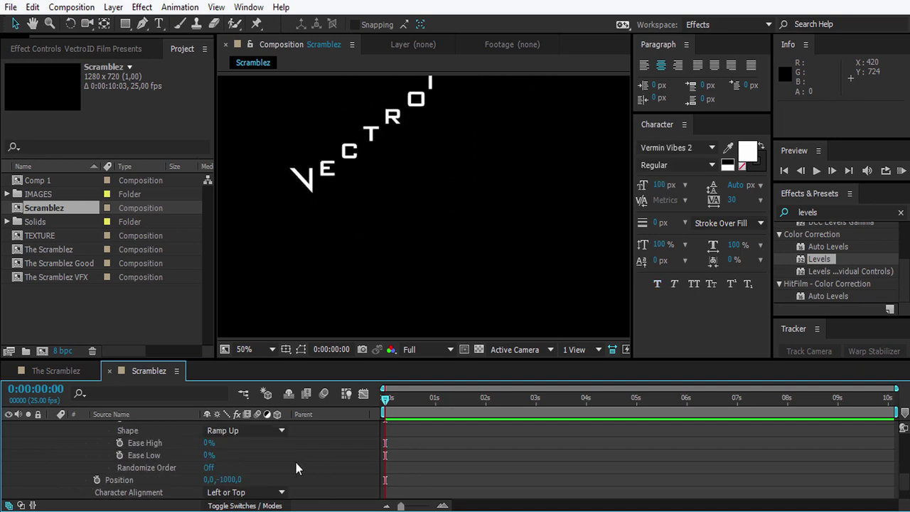
{"action": "key", "text": "grave"}
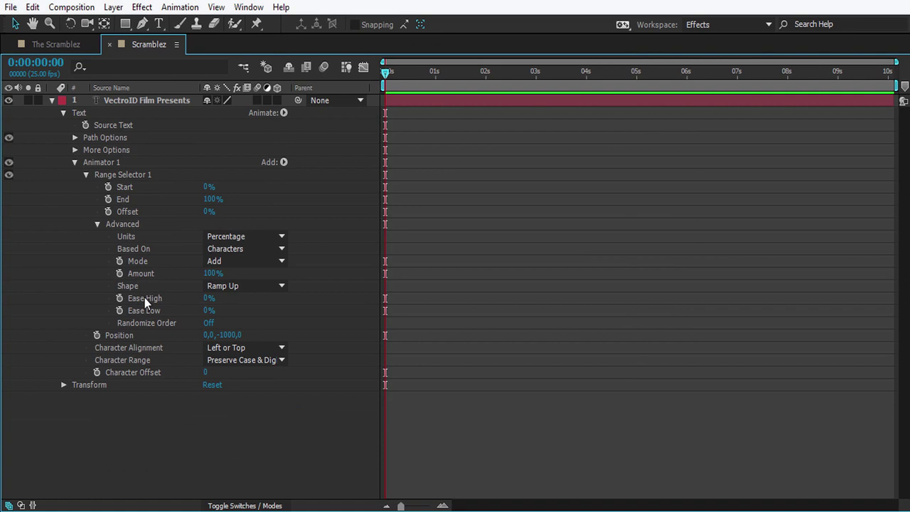
{"action": "left_click", "coordinate": [146, 297]}
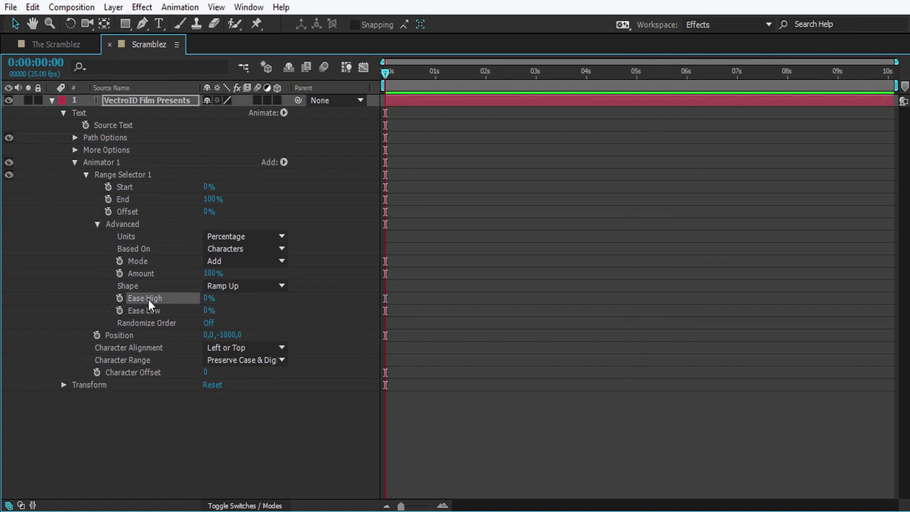
- Set Ease High to 50%, Ease Low to -25% and turn Randomize Order on
{"action": "left_click", "coordinate": [208, 299]}
{"action": "type", "text": "50"}
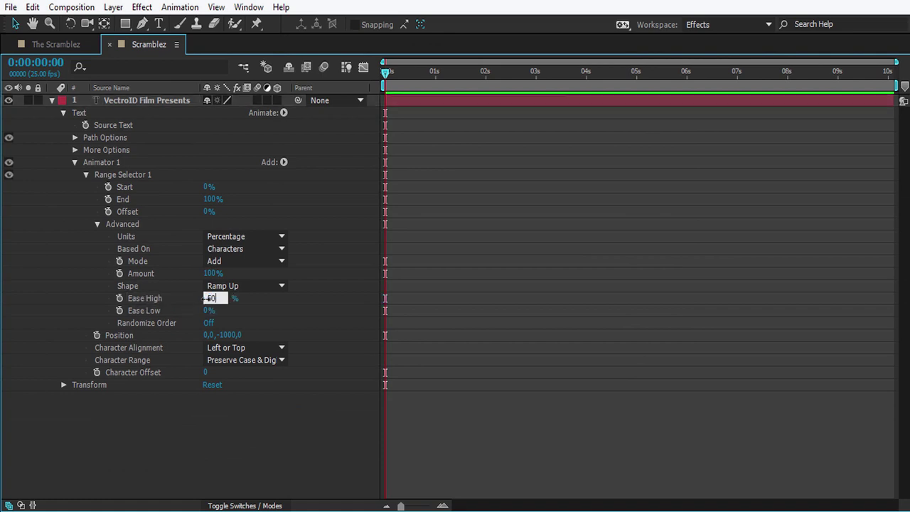
{"action": "left_click", "coordinate": [283, 324]}
{"action": "left_click", "coordinate": [208, 311]}
{"action": "type", "text": "-"}
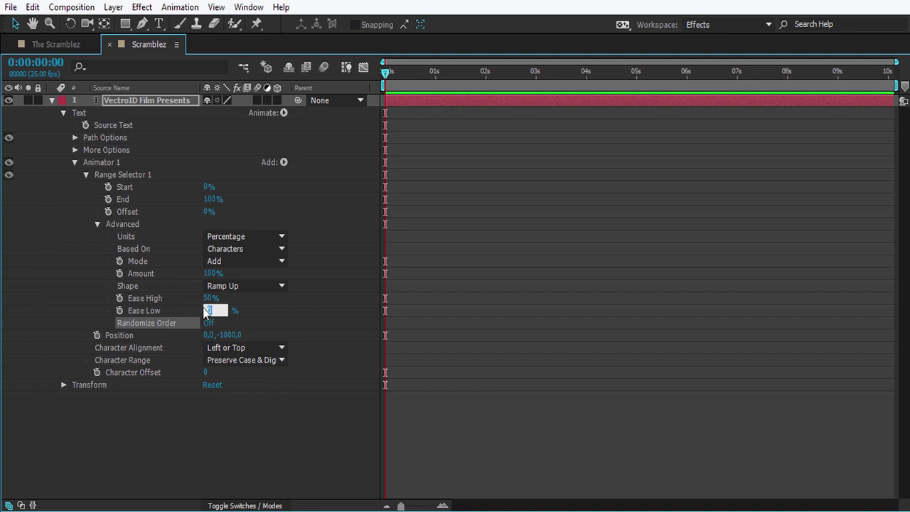
{"action": "type", "text": "25"}
{"action": "key", "text": "Return"}
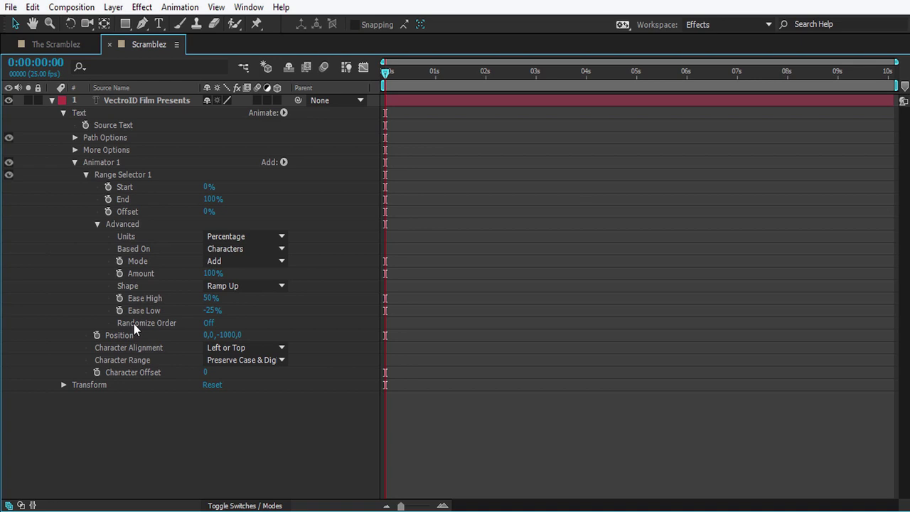
{"action": "left_click", "coordinate": [209, 323]}
{"action": "left_click", "coordinate": [306, 318]}
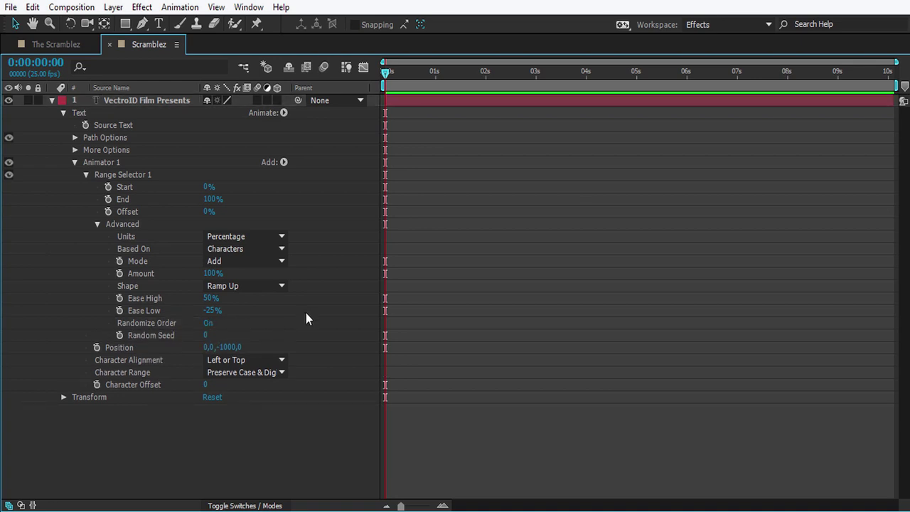
- Recentre the composition view and select Range Selector 1's Offset property
{"action": "key", "text": "grave"}
{"action": "scroll", "coordinate": [408, 170], "scroll_direction": "down", "scroll_amount": 2}
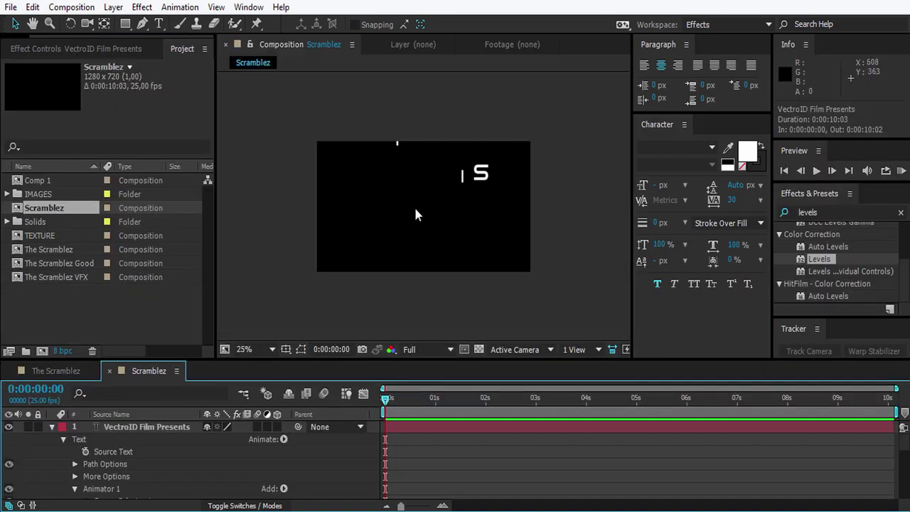
{"action": "left_click", "coordinate": [494, 426]}
{"action": "left_click_drag", "start_coordinate": [417, 163], "coordinate": [403, 225]}
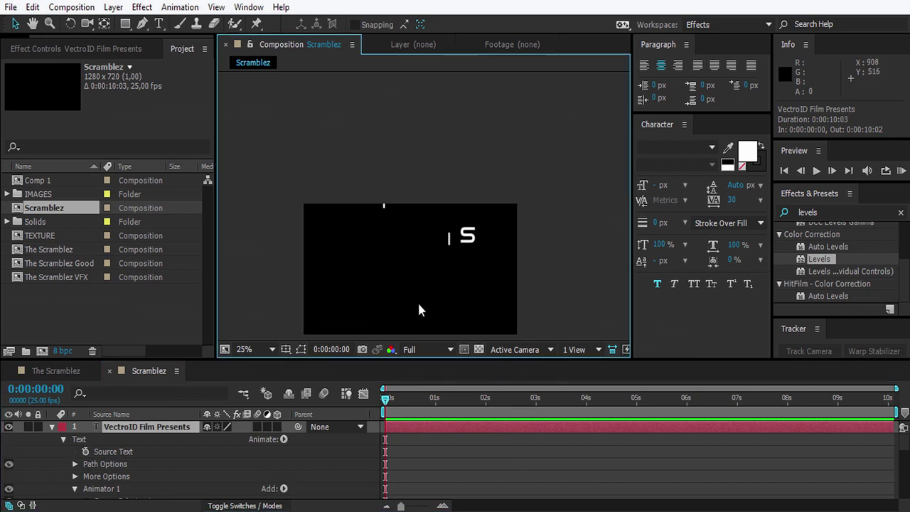
{"action": "scroll", "coordinate": [155, 456], "scroll_direction": "down", "scroll_amount": 2}
{"action": "scroll", "coordinate": [158, 460], "scroll_direction": "down", "scroll_amount": 4}
{"action": "scroll", "coordinate": [156, 462], "scroll_direction": "up", "scroll_amount": 2}
{"action": "scroll", "coordinate": [128, 433], "scroll_direction": "up", "scroll_amount": 3}
{"action": "left_click", "coordinate": [130, 464]}
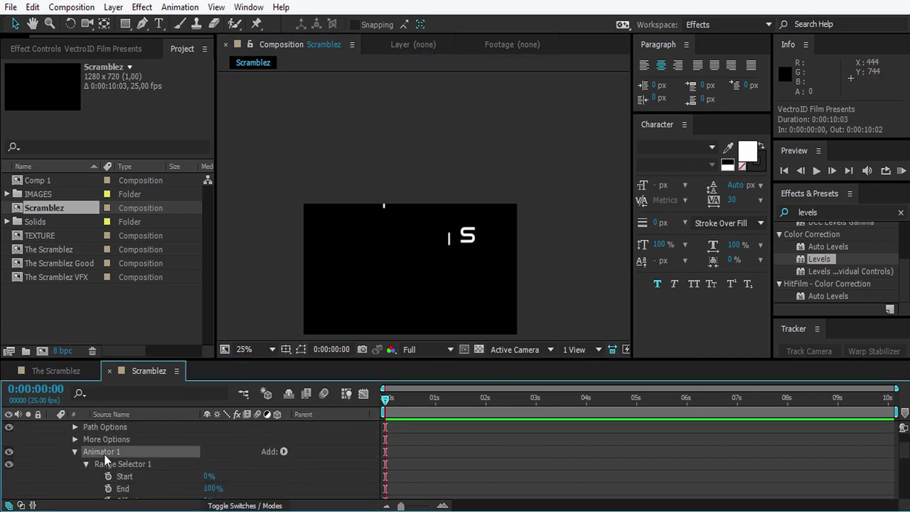
{"action": "scroll", "coordinate": [173, 464], "scroll_direction": "down", "scroll_amount": 3}
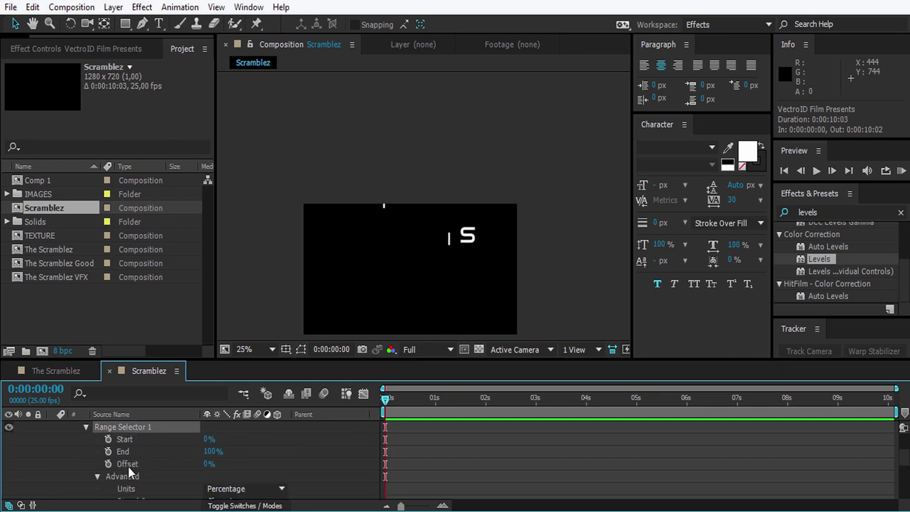
{"action": "left_click", "coordinate": [127, 464]}
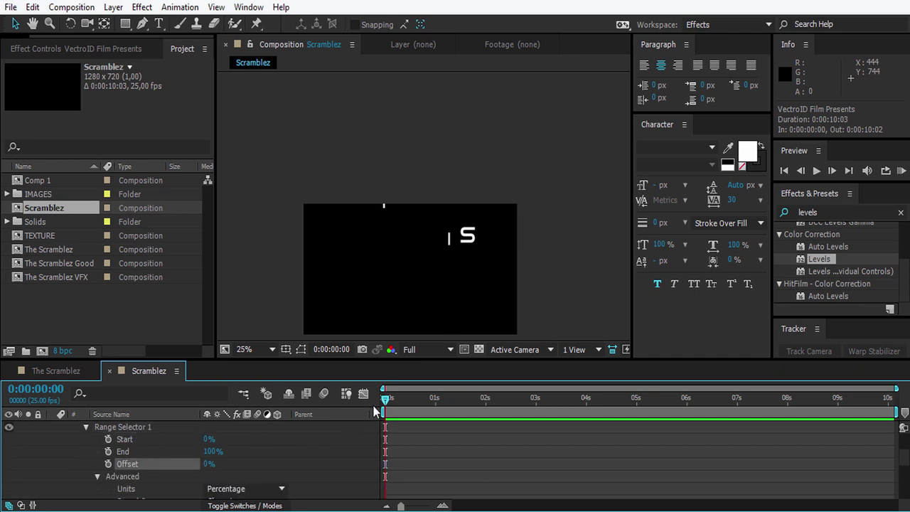
- Keyframe the range selector Offset at -50% at 0 seconds, then move to 2 seconds
{"action": "left_click_drag", "start_coordinate": [385, 399], "coordinate": [402, 402]}
{"action": "left_click_drag", "start_coordinate": [387, 405], "coordinate": [382, 406]}
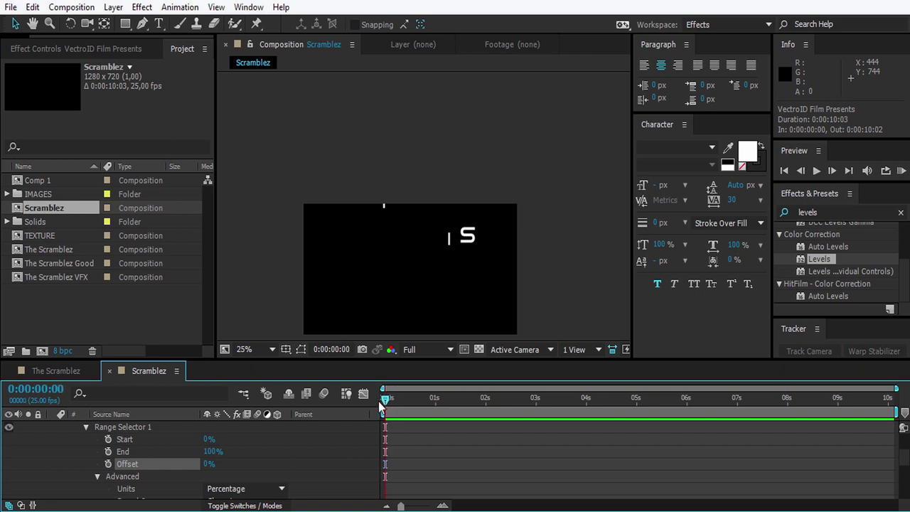
{"action": "left_click", "coordinate": [108, 464]}
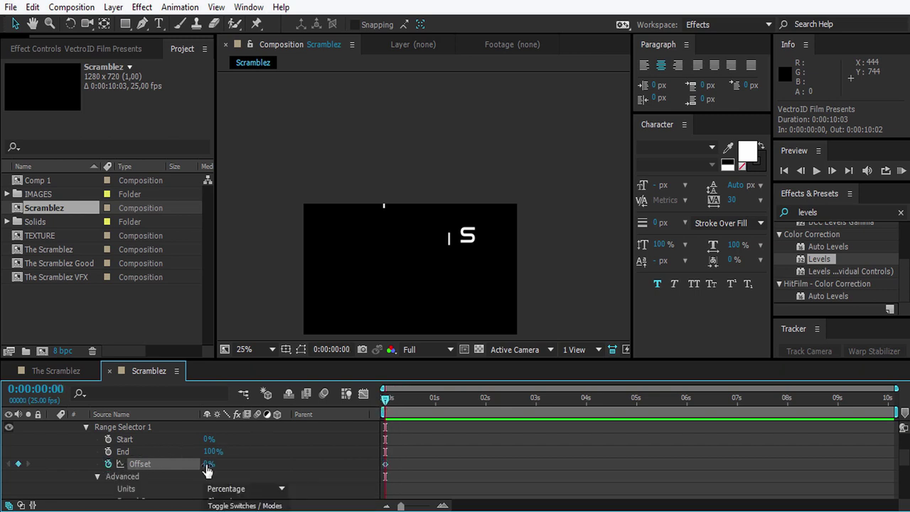
{"action": "left_click", "coordinate": [206, 465]}
{"action": "type", "text": "-50"}
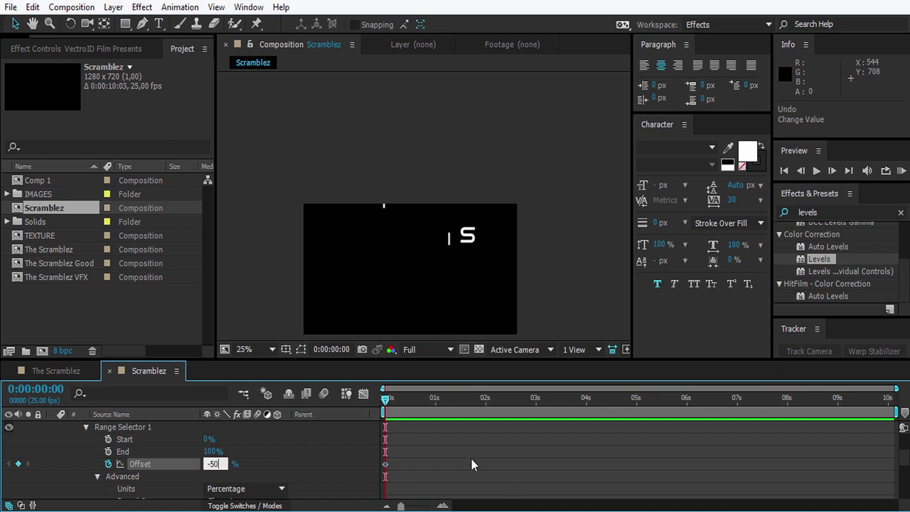
{"action": "key", "text": "Return"}
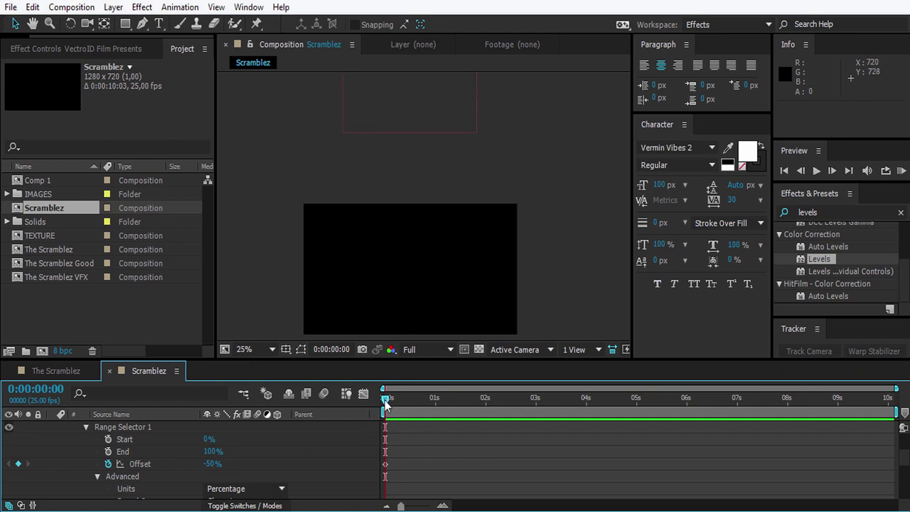
{"action": "left_click_drag", "start_coordinate": [386, 404], "coordinate": [487, 404]}
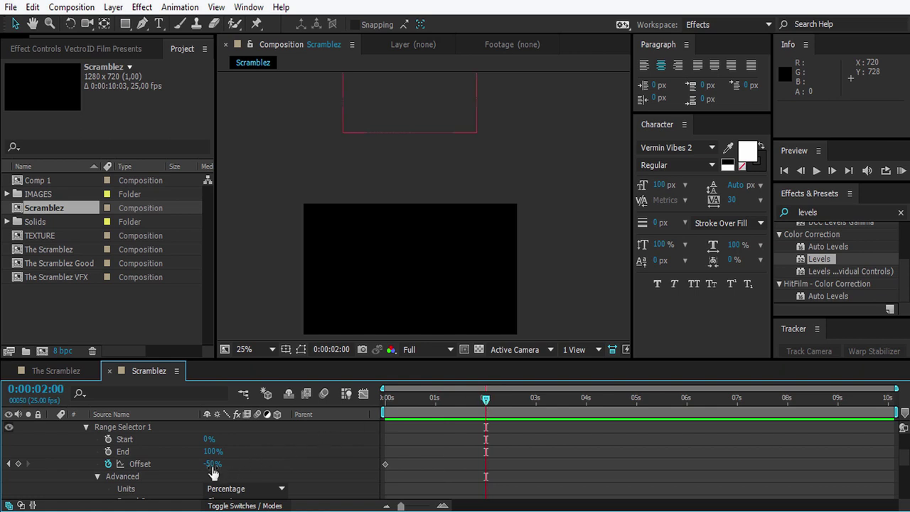
- Add Offset keyframes of 50% at 2 seconds, 85% just after, and 100% at 3 seconds
{"action": "left_click", "coordinate": [213, 466]}
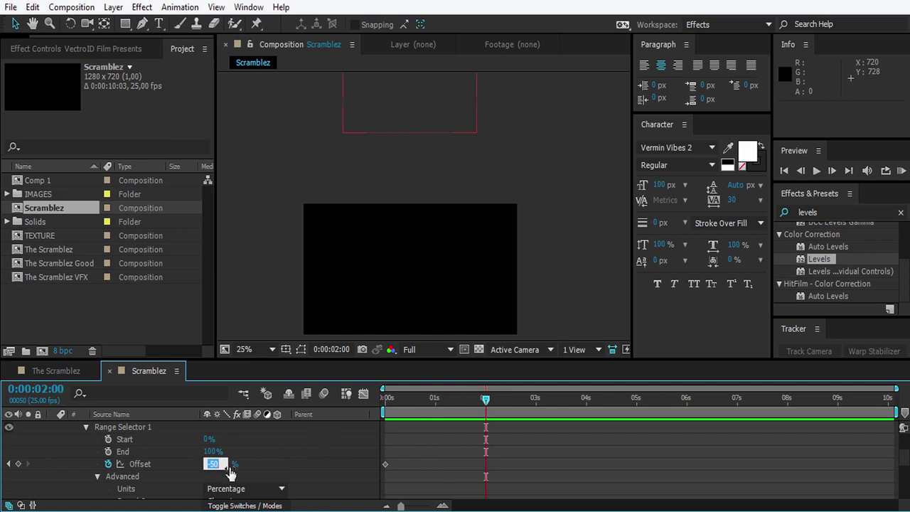
{"action": "type", "text": "50"}
{"action": "left_click", "coordinate": [554, 449]}
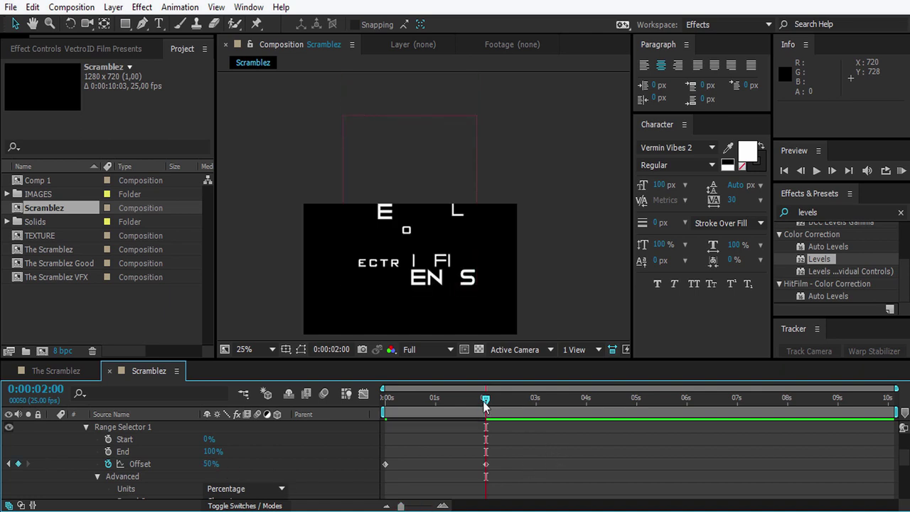
{"action": "left_click_drag", "start_coordinate": [486, 402], "coordinate": [513, 407]}
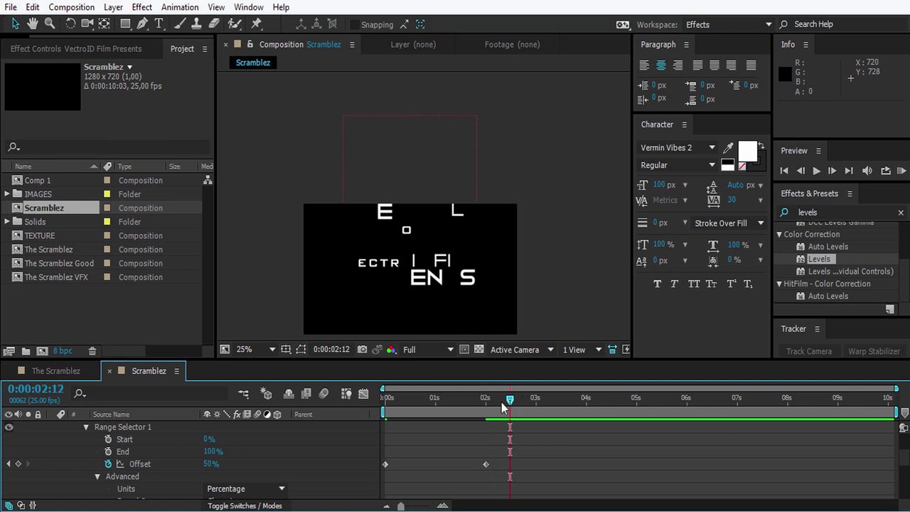
{"action": "left_click", "coordinate": [211, 464]}
{"action": "type", "text": "85"}
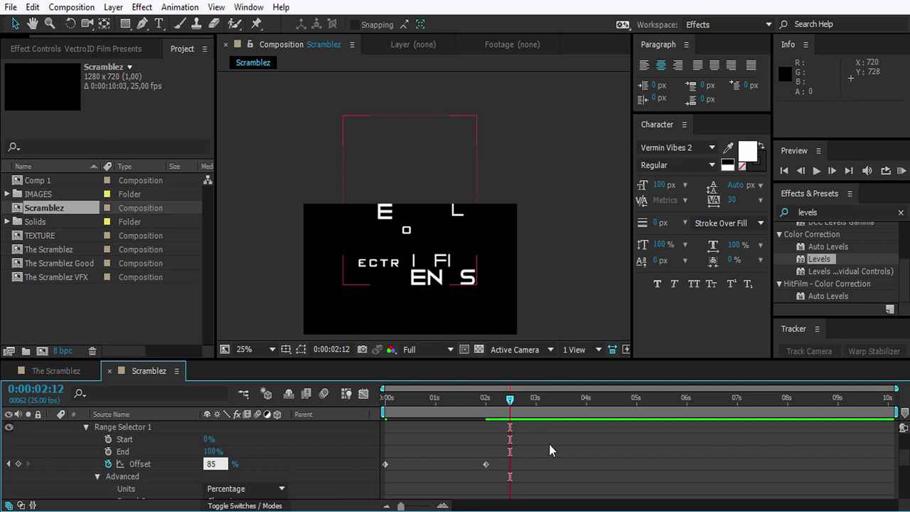
{"action": "key", "text": "Return"}
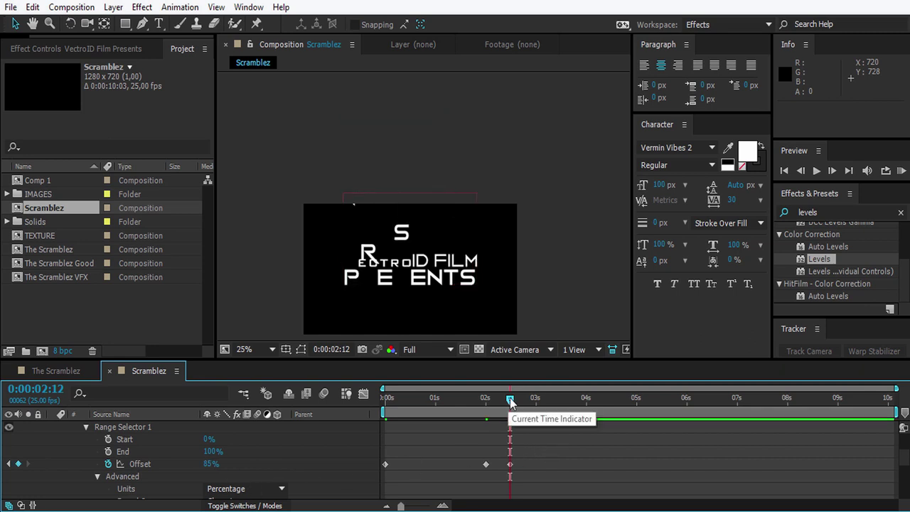
{"action": "left_click_drag", "start_coordinate": [510, 400], "coordinate": [535, 401]}
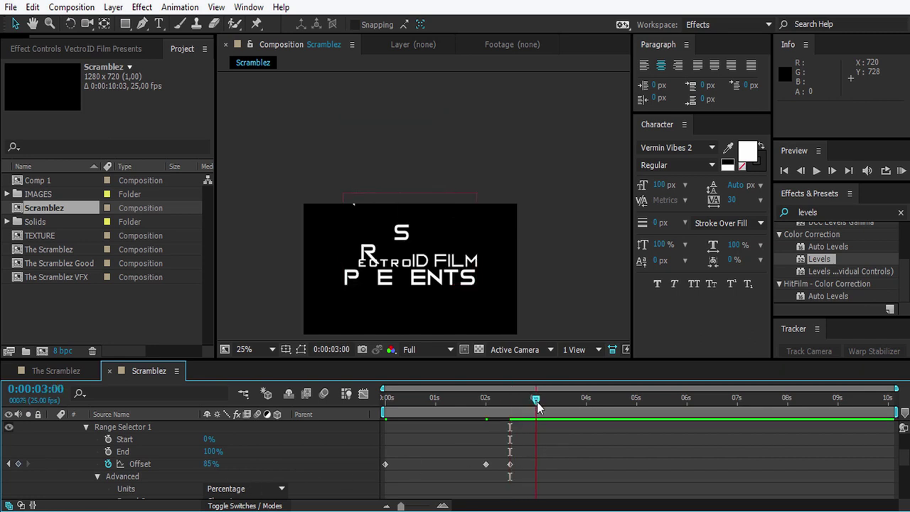
{"action": "left_click", "coordinate": [210, 464]}
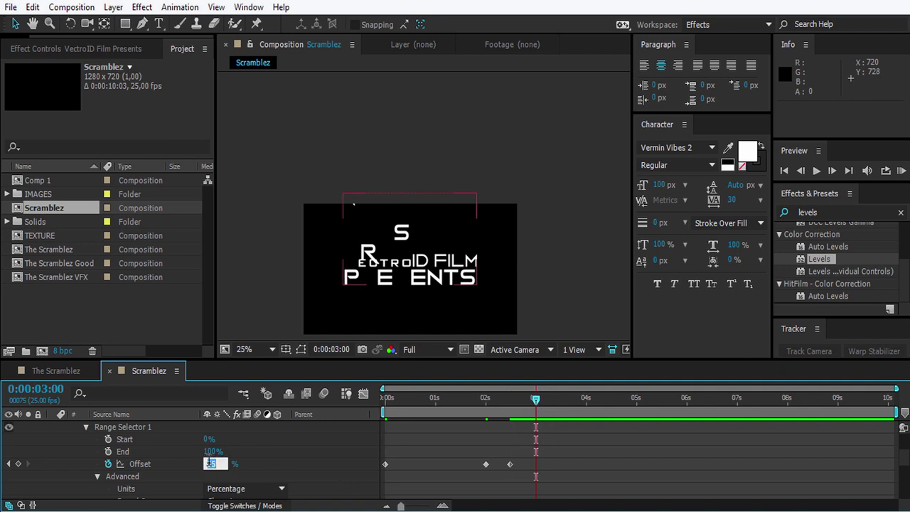
{"action": "type", "text": "100"}
{"action": "key", "text": "Return"}
- Preview the scramble animation and select the 3-second Offset keyframe, zooming the timeline in
{"action": "left_click", "coordinate": [543, 207]}
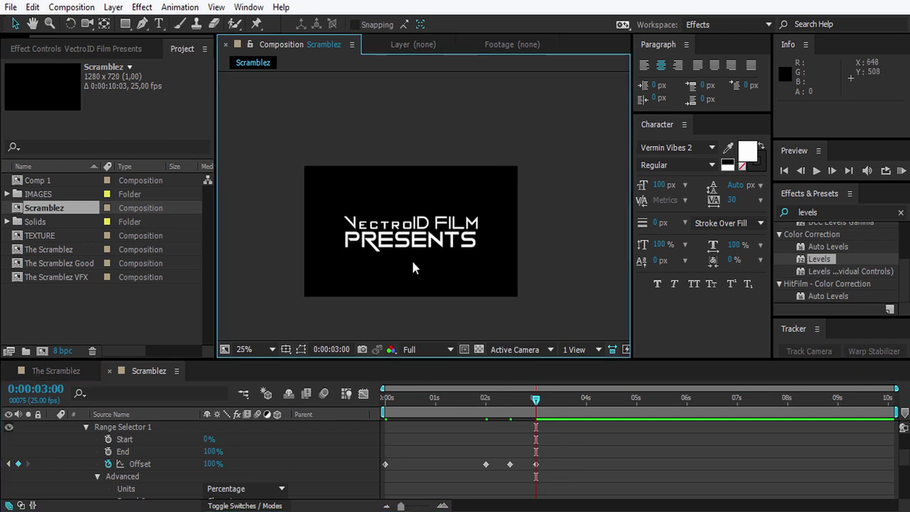
{"action": "left_click_drag", "start_coordinate": [411, 298], "coordinate": [423, 240]}
{"action": "left_click", "coordinate": [565, 462]}
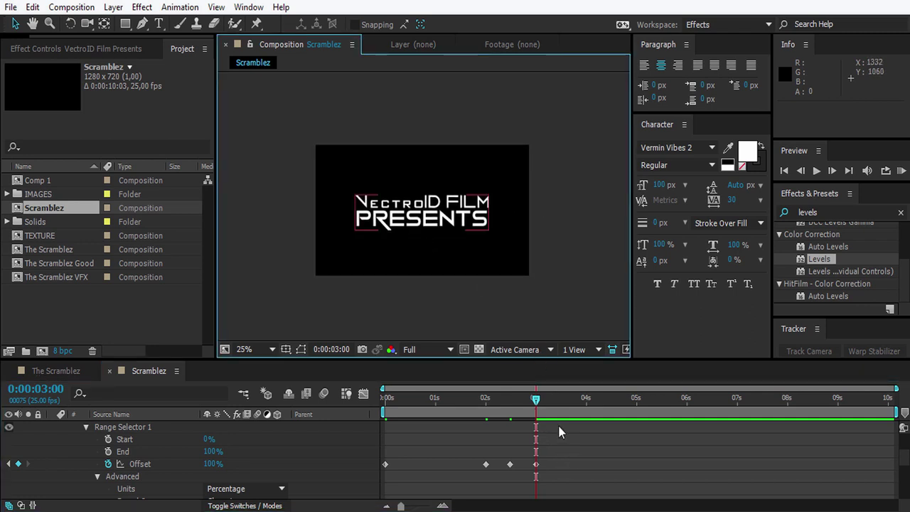
{"action": "left_click", "coordinate": [493, 444]}
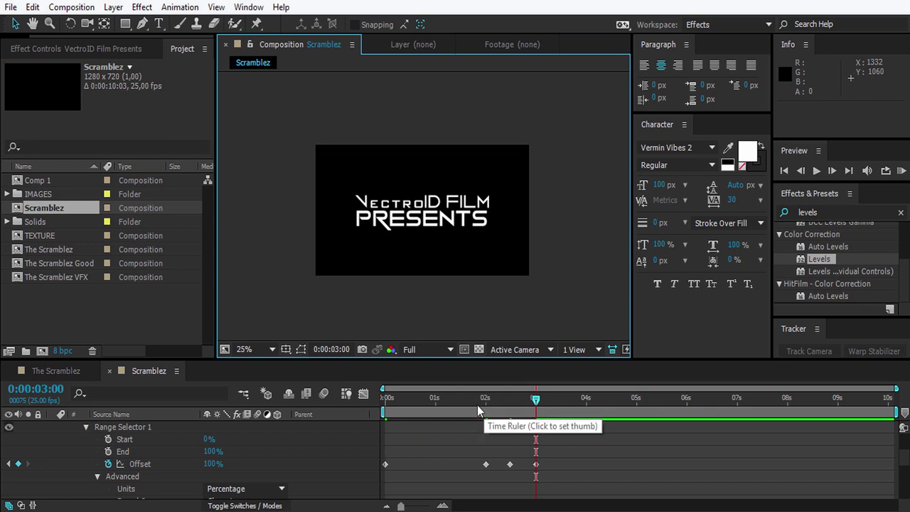
{"action": "key", "text": "space"}
{"action": "left_click", "coordinate": [539, 399]}
{"action": "mouse_move", "coordinate": [540, 430]}
{"action": "left_mouse_down"}
{"action": "mouse_move", "coordinate": [459, 423]}
{"action": "mouse_move", "coordinate": [537, 407]}
{"action": "mouse_move", "coordinate": [536, 458]}
{"action": "left_mouse_up"}
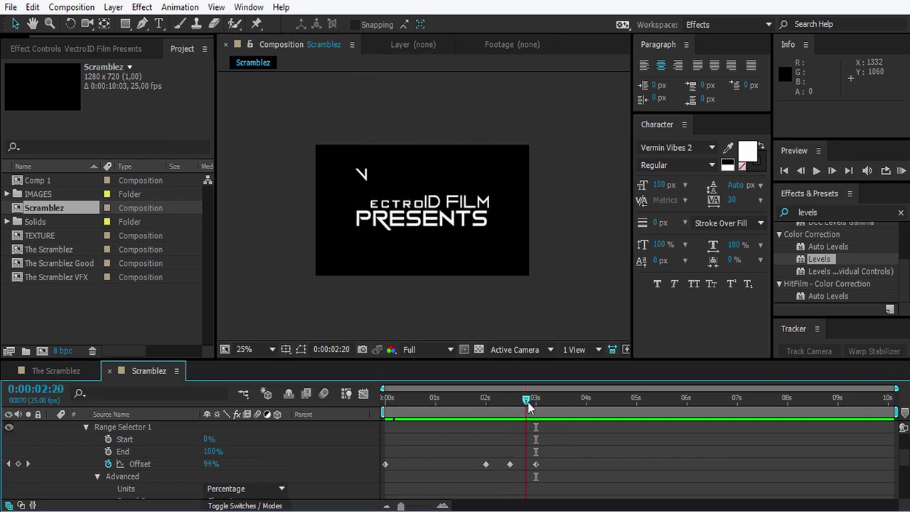
{"action": "left_click", "coordinate": [535, 463]}
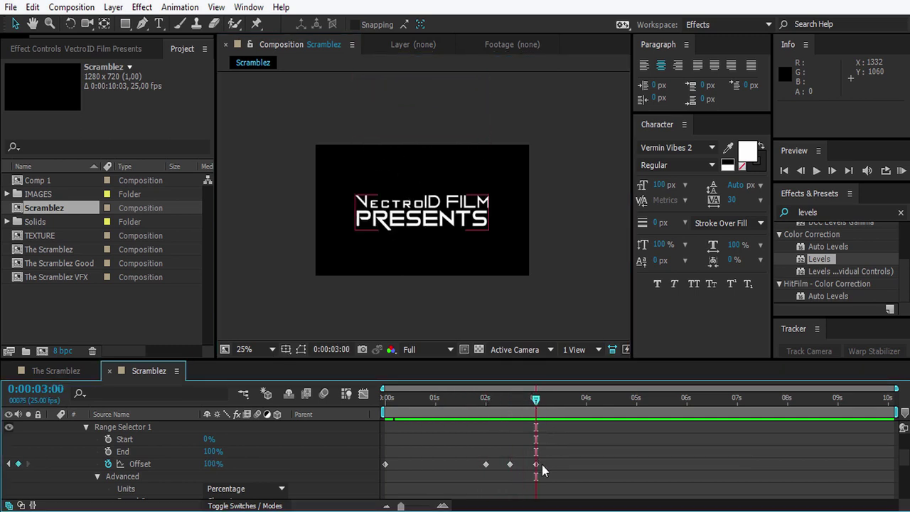
{"action": "key", "text": "equal"}
{"action": "key", "text": "equal"}
{"action": "key", "text": "equal"}
{"action": "key", "text": "equal"}
- Apply Easy Ease In to the final Offset keyframe at 3 seconds
{"action": "left_click", "coordinate": [572, 405]}
{"action": "right_click", "coordinate": [532, 465]}
{"action": "mouse_move", "coordinate": [559, 459]}
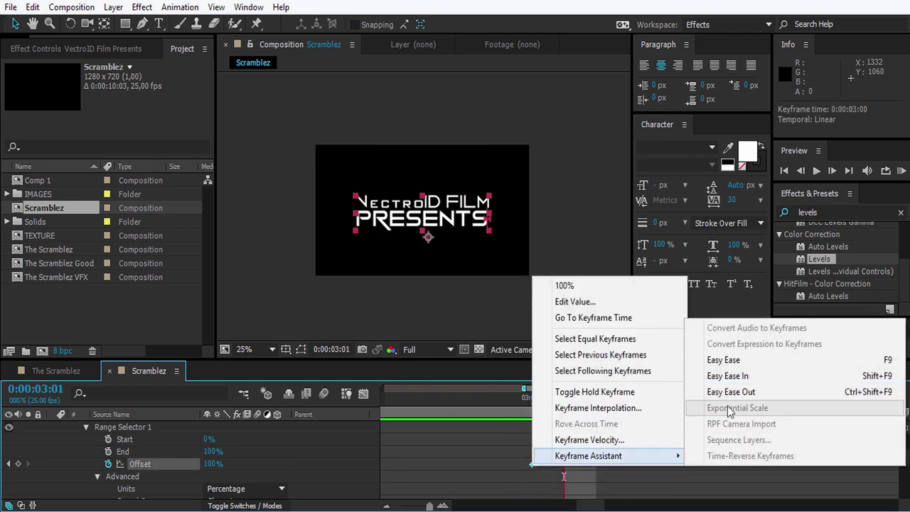
{"action": "left_click", "coordinate": [748, 379]}
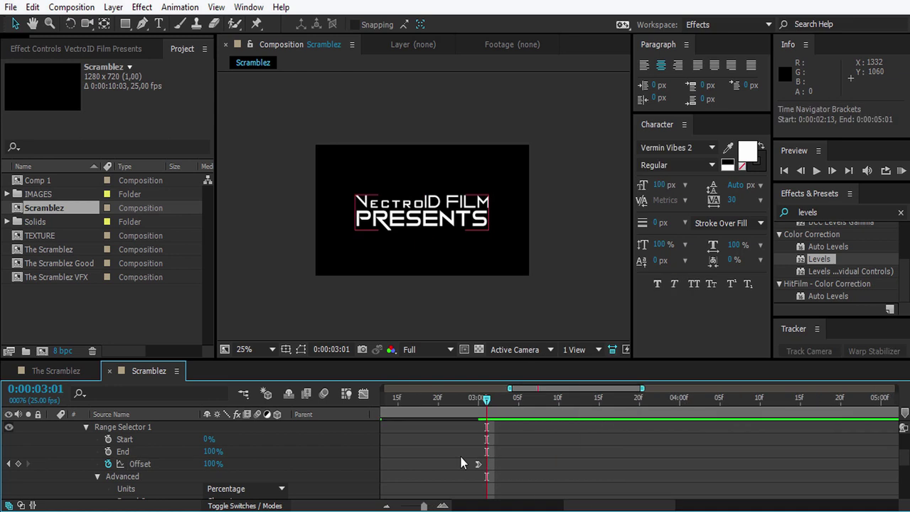
- Play the scramble animation from the start, then collapse Range Selector 1
{"action": "scroll", "coordinate": [585, 482], "scroll_direction": "down", "scroll_amount": 2, "text": "alt"}
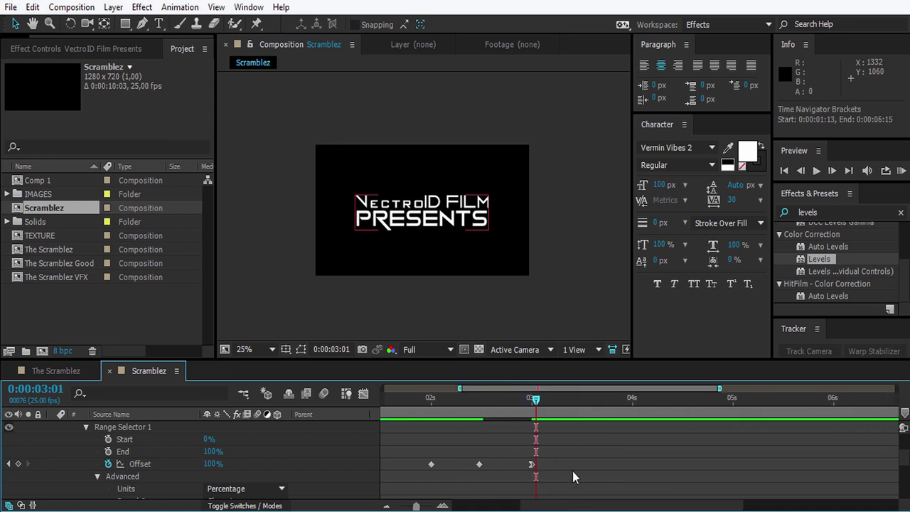
{"action": "scroll", "coordinate": [571, 473], "scroll_direction": "down", "scroll_amount": 2}
{"action": "left_click_drag", "start_coordinate": [557, 404], "coordinate": [385, 403]}
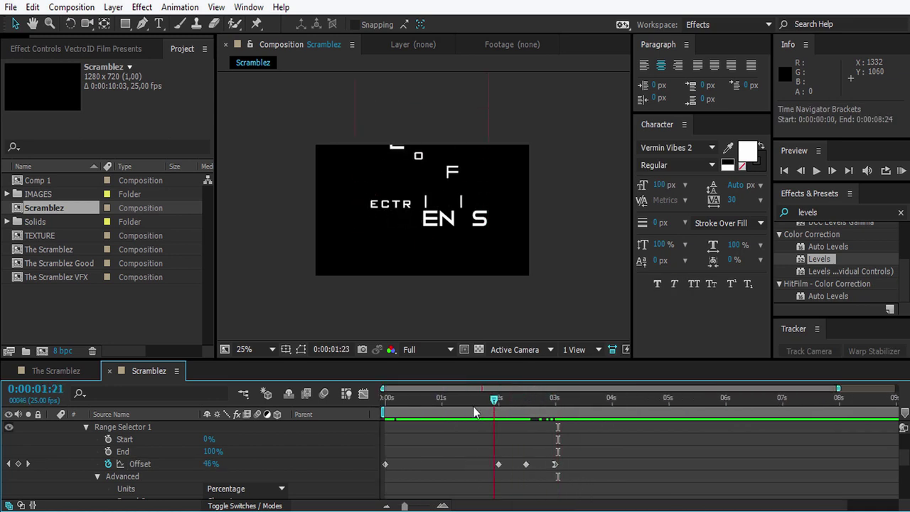
{"action": "key", "text": "grave"}
{"action": "key", "text": "space"}
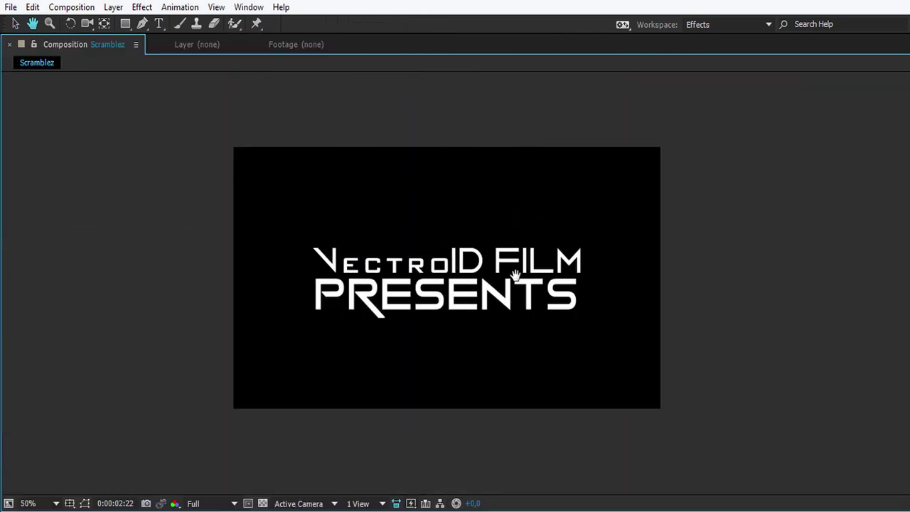
{"action": "key", "text": "grave"}
{"action": "left_click_drag", "start_coordinate": [445, 404], "coordinate": [516, 402]}
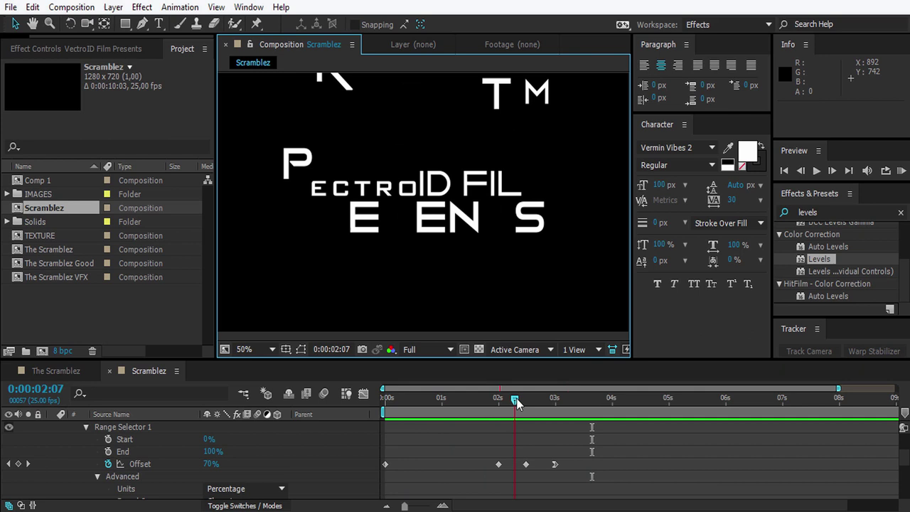
{"action": "scroll", "coordinate": [319, 477], "scroll_direction": "up", "scroll_amount": 2}
{"action": "scroll", "coordinate": [148, 492], "scroll_direction": "down", "scroll_amount": 2}
{"action": "scroll", "coordinate": [172, 468], "scroll_direction": "up", "scroll_amount": 2}
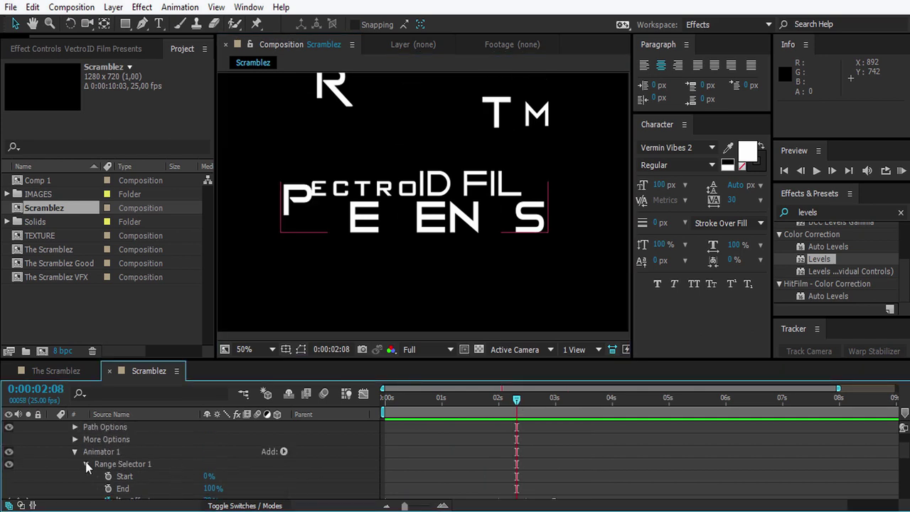
{"action": "left_click", "coordinate": [86, 464]}
{"action": "scroll", "coordinate": [184, 459], "scroll_direction": "down", "scroll_amount": 2}
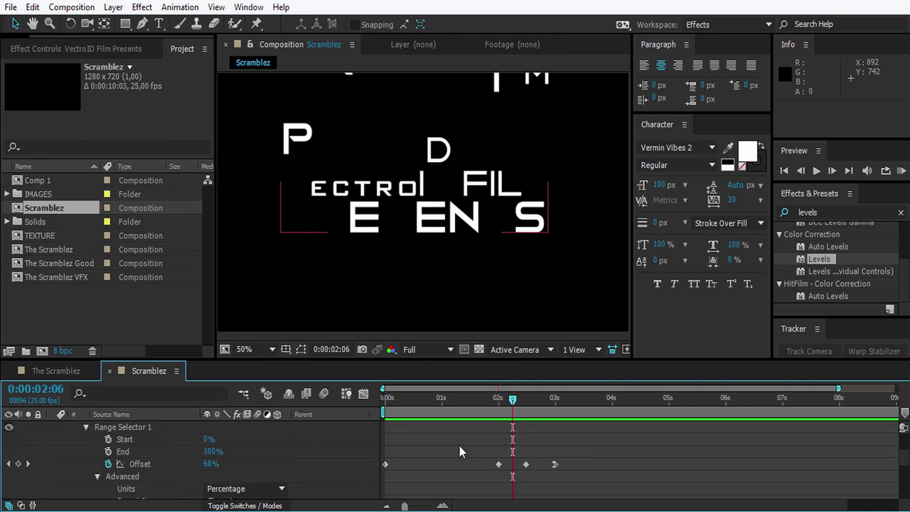
- Set Animator 1's Character Offset to -15 and scrub forward to preview the new scrambled letters
{"action": "left_click", "coordinate": [86, 428]}
{"action": "left_click", "coordinate": [139, 429]}
{"action": "left_click", "coordinate": [146, 480]}
{"action": "scroll", "coordinate": [116, 459], "scroll_direction": "up", "scroll_amount": 2}
{"action": "left_click", "coordinate": [116, 458]}
{"action": "scroll", "coordinate": [118, 466], "scroll_direction": "down", "scroll_amount": 3}
{"action": "left_click", "coordinate": [132, 480]}
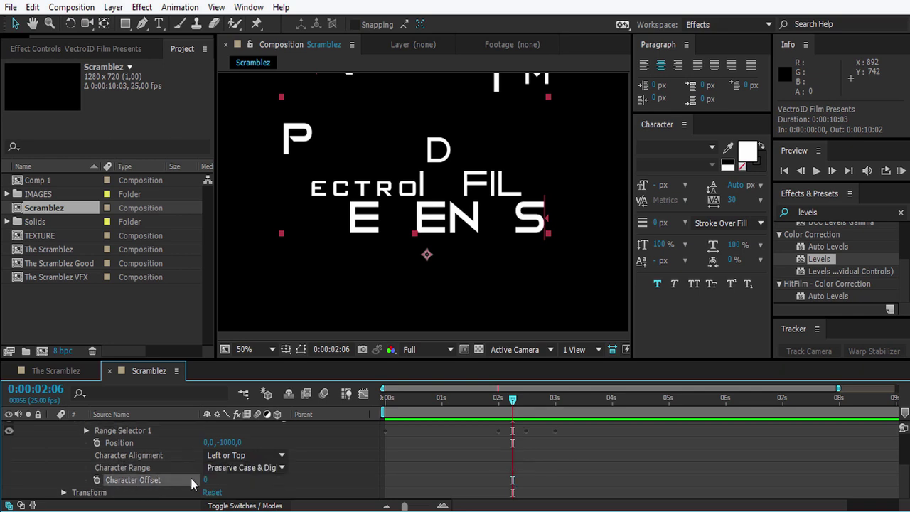
{"action": "left_click", "coordinate": [207, 482]}
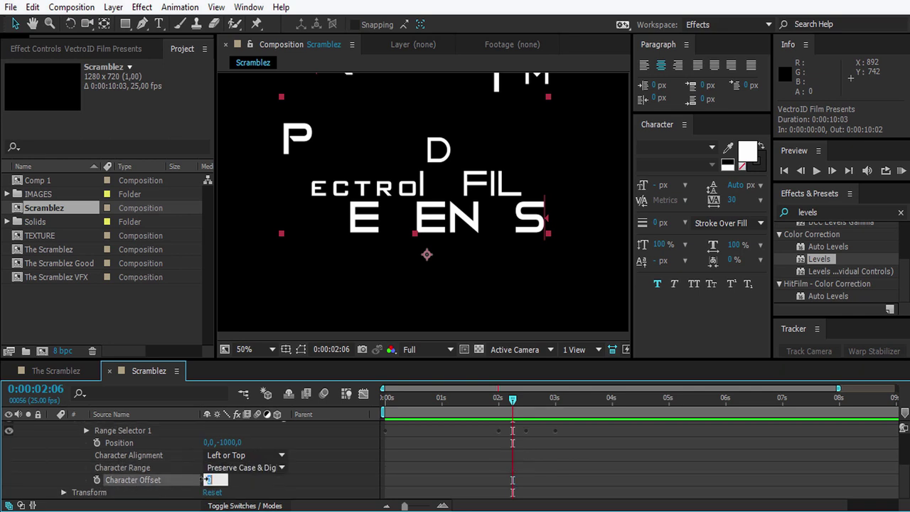
{"action": "type", "text": "-1"}
{"action": "key", "text": "Return"}
{"action": "key", "text": "grave"}
{"action": "key", "text": "grave"}
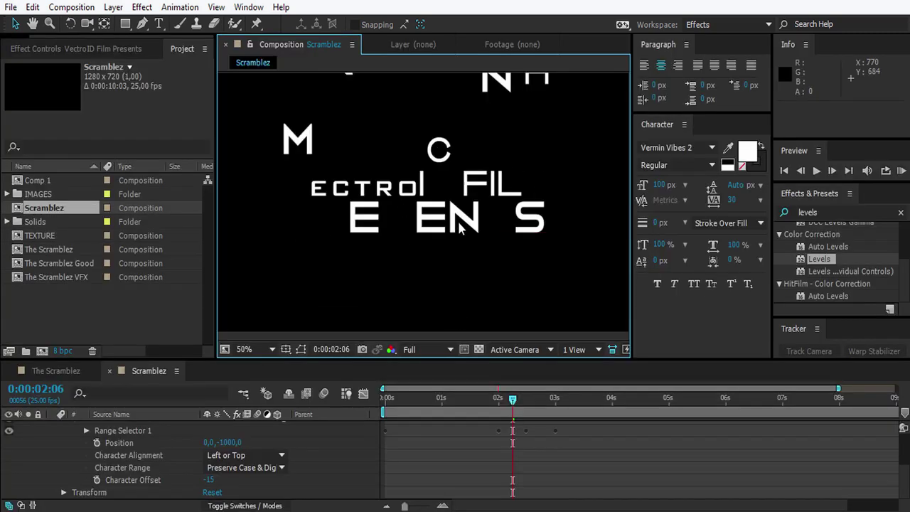
{"action": "mouse_move", "coordinate": [512, 402]}
{"action": "left_mouse_down"}
{"action": "mouse_move", "coordinate": [519, 412]}
{"action": "mouse_move", "coordinate": [475, 409]}
{"action": "mouse_move", "coordinate": [540, 414]}
{"action": "mouse_move", "coordinate": [557, 443]}
{"action": "left_mouse_up"}
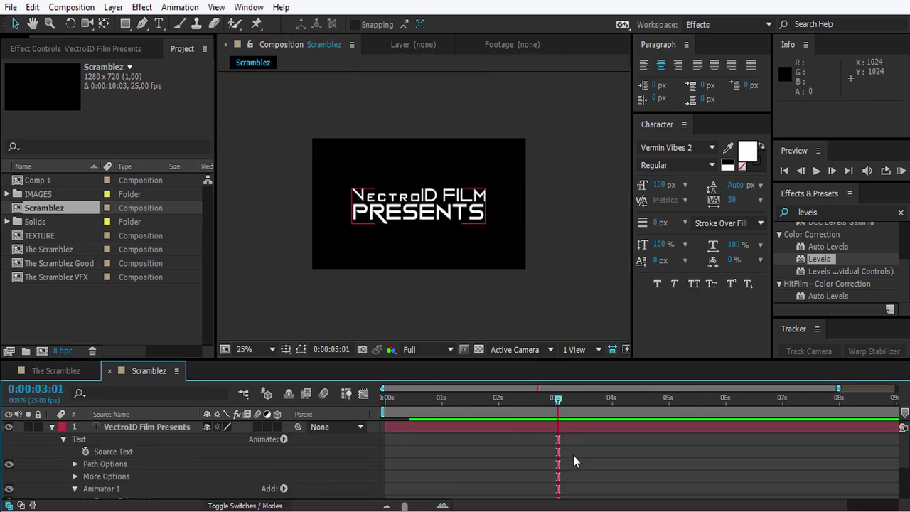
- Fold away the VectroID Film Presents layer's property list and deselect the layer
{"action": "left_click", "coordinate": [136, 427]}
{"action": "left_click", "coordinate": [445, 481]}
{"action": "left_click", "coordinate": [111, 428]}
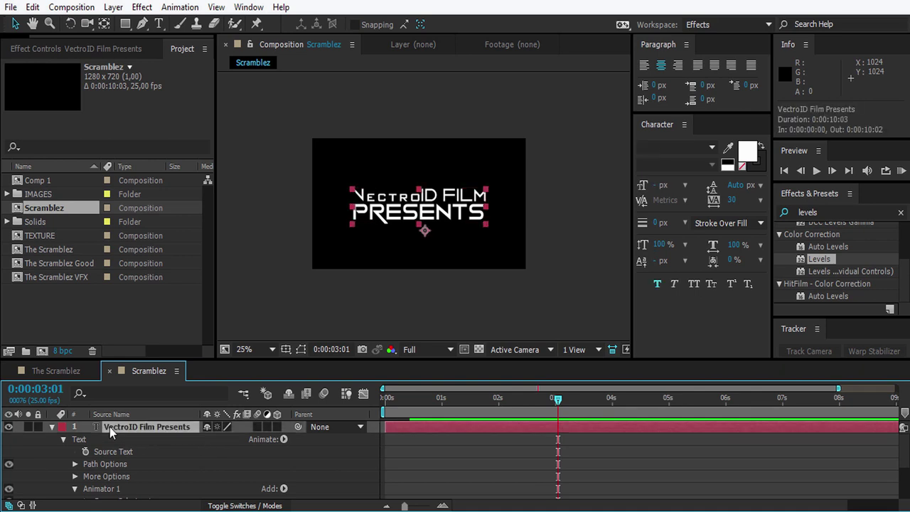
{"action": "left_click", "coordinate": [52, 426]}
{"action": "left_click", "coordinate": [435, 261]}
{"action": "scroll", "coordinate": [434, 262], "scroll_direction": "up", "scroll_amount": 2}
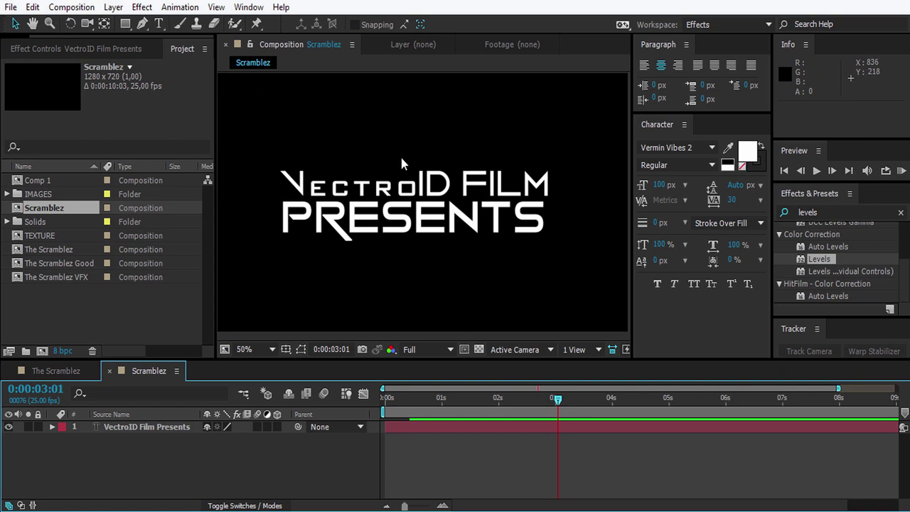
{"action": "scroll", "coordinate": [383, 190], "scroll_direction": "up", "scroll_amount": 2}
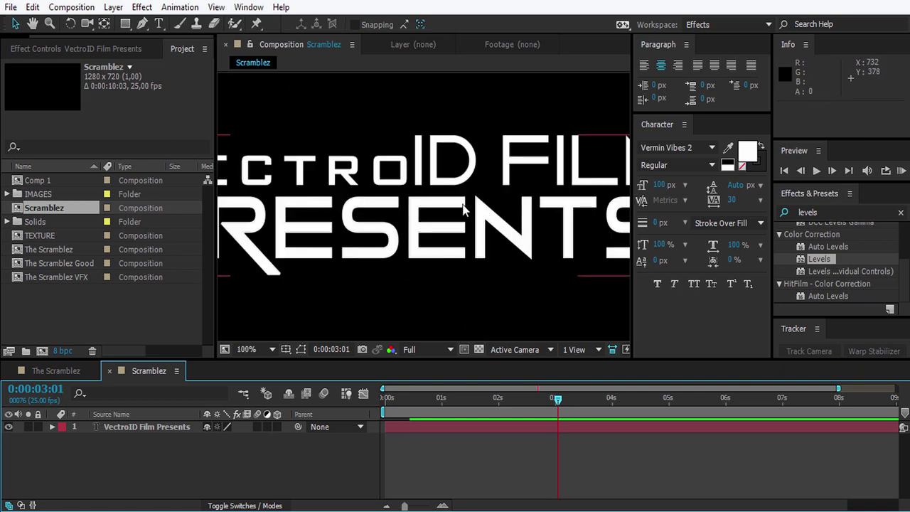
{"action": "scroll", "coordinate": [420, 236], "scroll_direction": "down", "scroll_amount": 2}
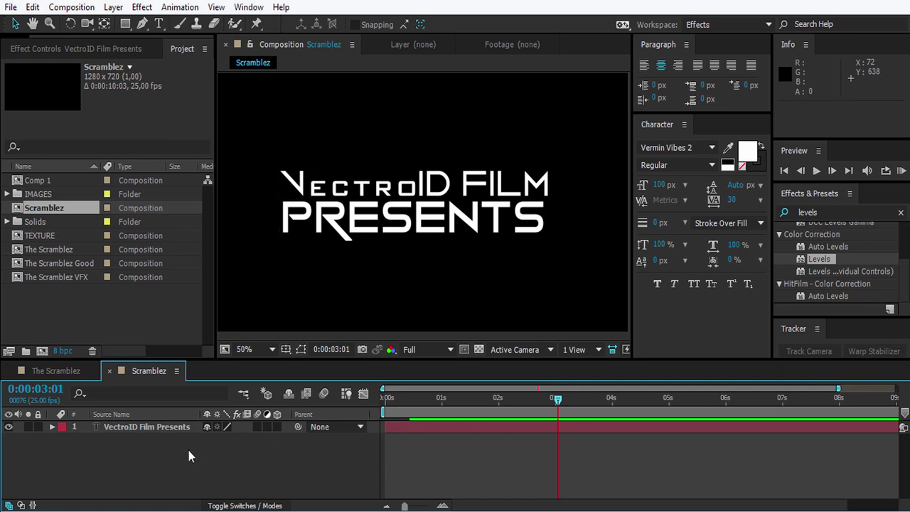
- Place the TEXTURE png from the IMAGES folder into the comp below the title layer
{"action": "left_click", "coordinate": [91, 326]}
{"action": "double_click", "coordinate": [14, 194]}
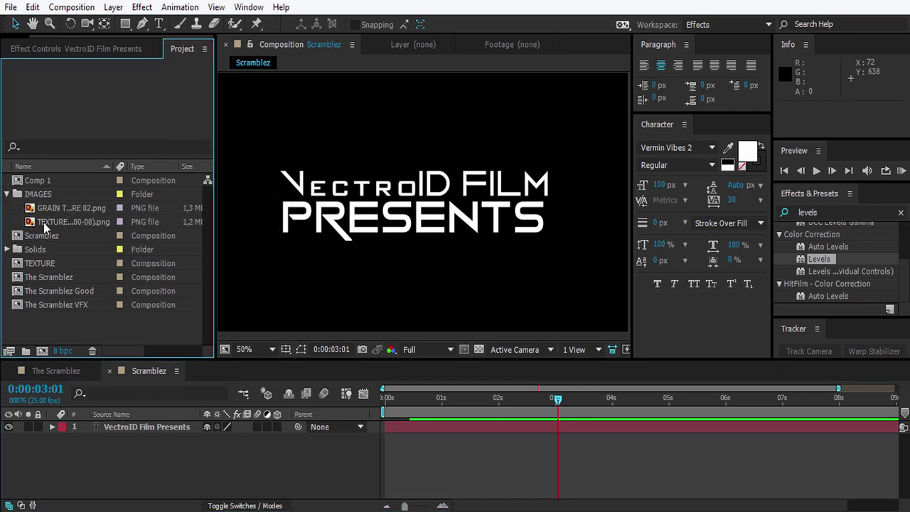
{"action": "left_click_drag", "start_coordinate": [45, 222], "coordinate": [118, 440]}
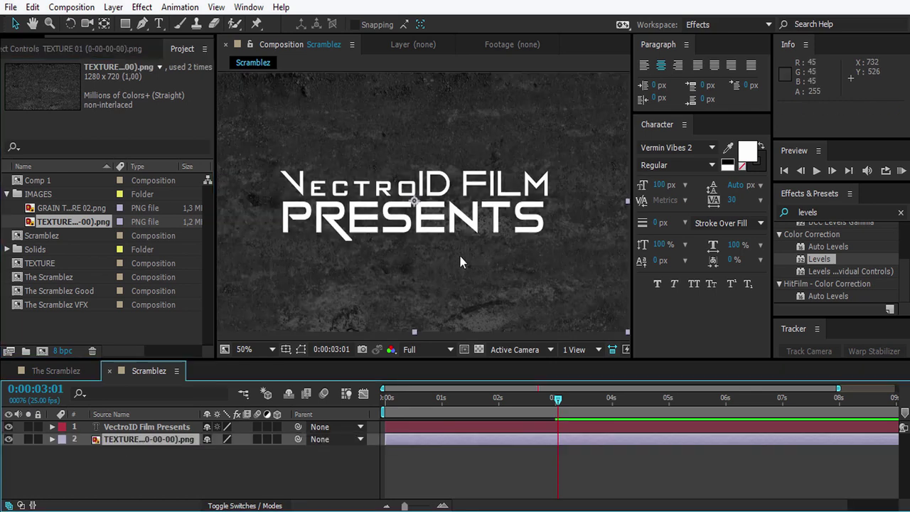
{"action": "key", "text": "grave"}
{"action": "scroll", "coordinate": [427, 214], "scroll_direction": "down", "scroll_amount": 2}
{"action": "key", "text": "grave"}
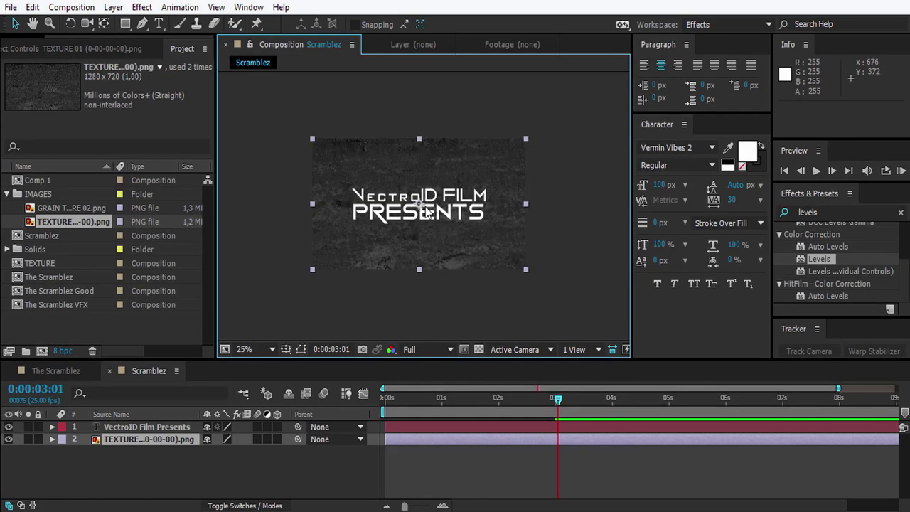
- Pre-compose the texture layer into a new composition named TEXTURE
{"action": "right_click", "coordinate": [126, 439]}
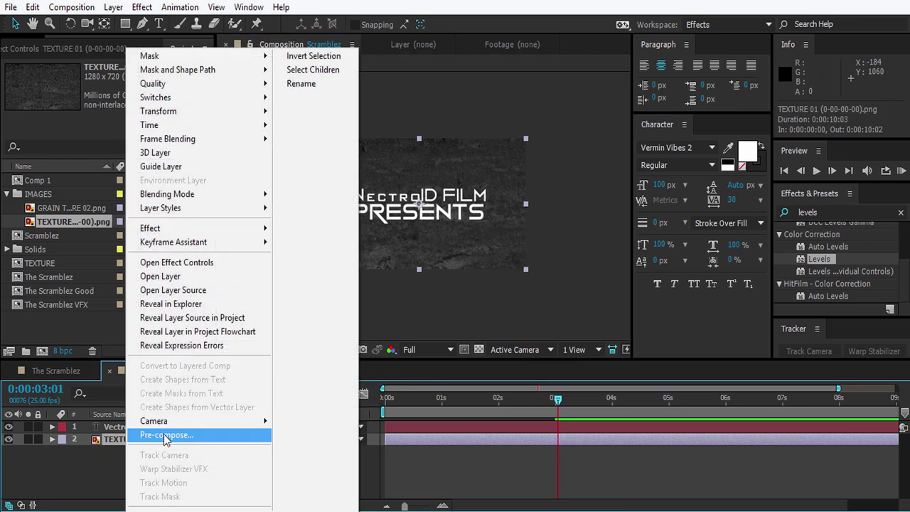
{"action": "left_click", "coordinate": [211, 437]}
{"action": "type", "text": "TEXTURE"}
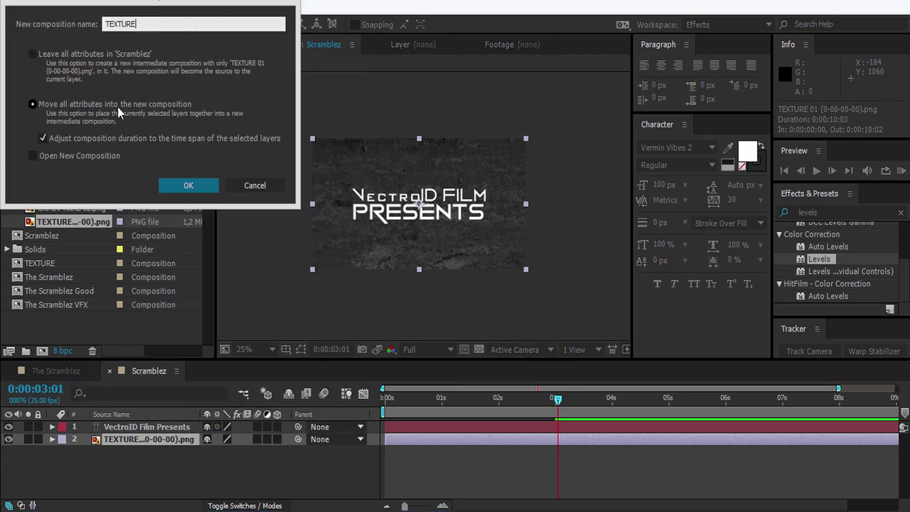
{"action": "left_click", "coordinate": [199, 187]}
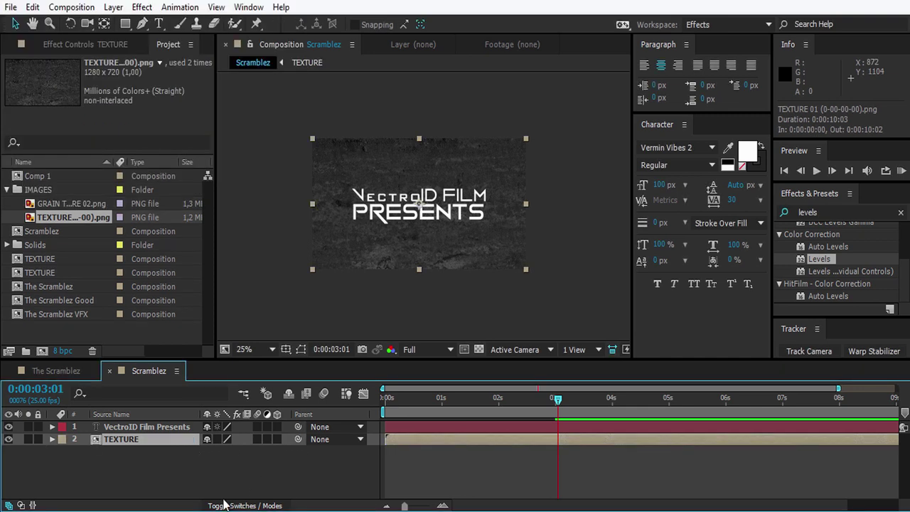
- Set the TEXTURE layer's track matte to Luma Matte 'VectroID Film Presents'
{"action": "left_click", "coordinate": [269, 507]}
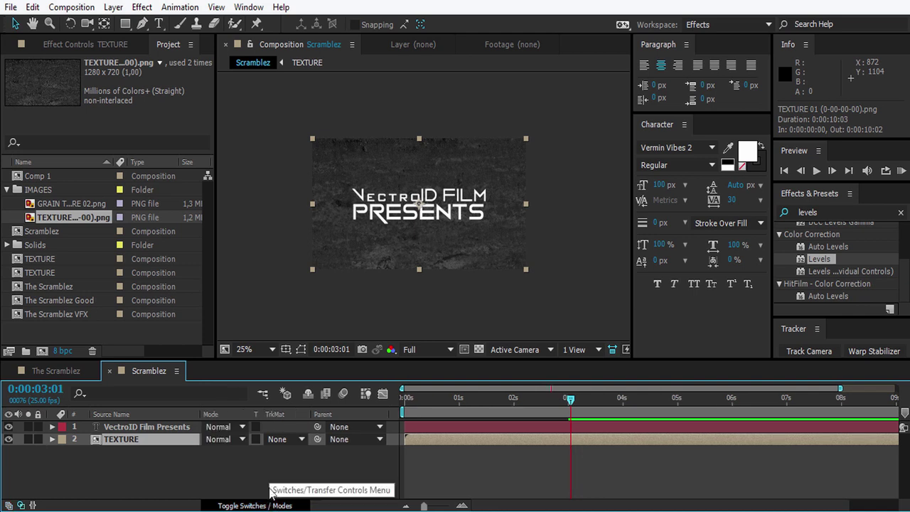
{"action": "left_click", "coordinate": [290, 441]}
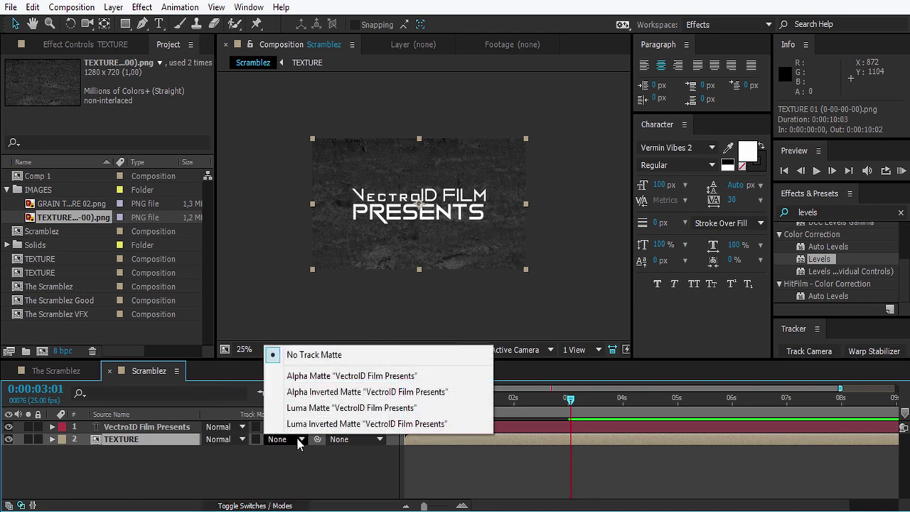
{"action": "left_click", "coordinate": [341, 408]}
{"action": "scroll", "coordinate": [460, 212], "scroll_direction": "up", "scroll_amount": 2}
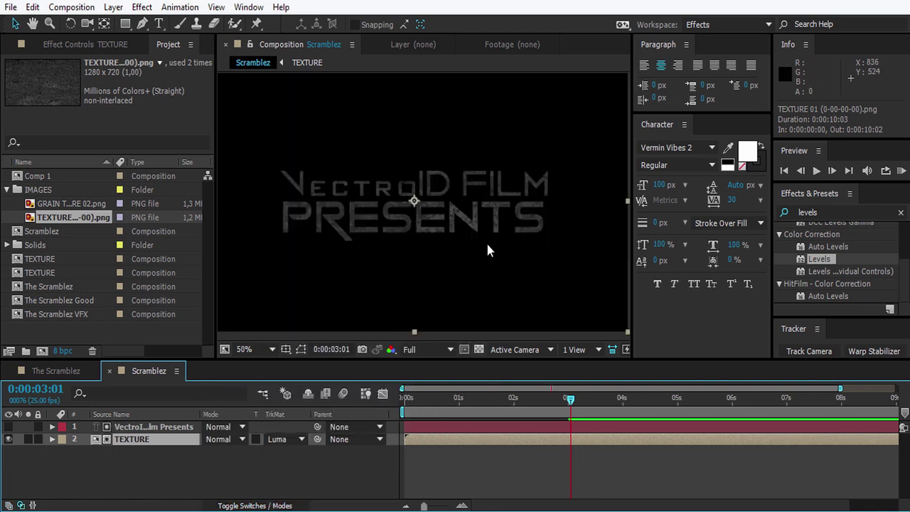
{"action": "key", "text": "grave"}
{"action": "key", "text": "ctrl+shift+a"}
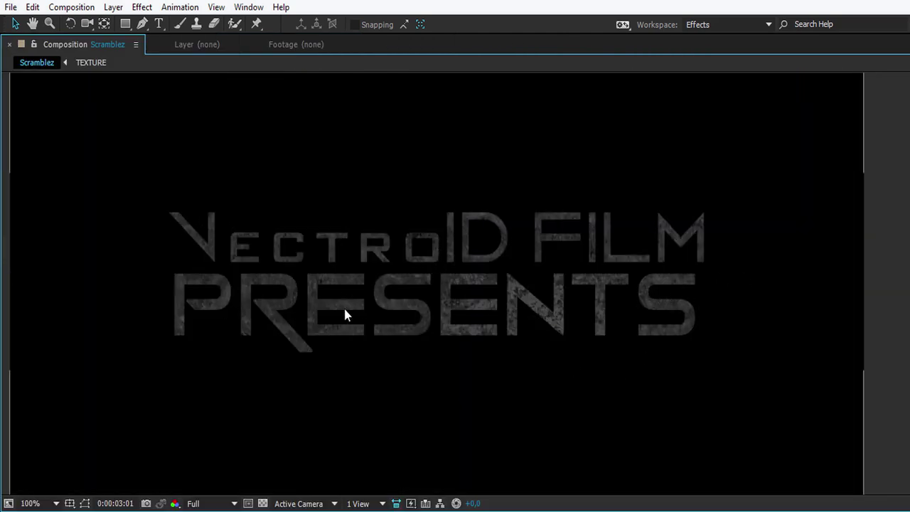
{"action": "key", "text": "grave"}
{"action": "scroll", "coordinate": [421, 237], "scroll_direction": "down", "scroll_amount": 2}
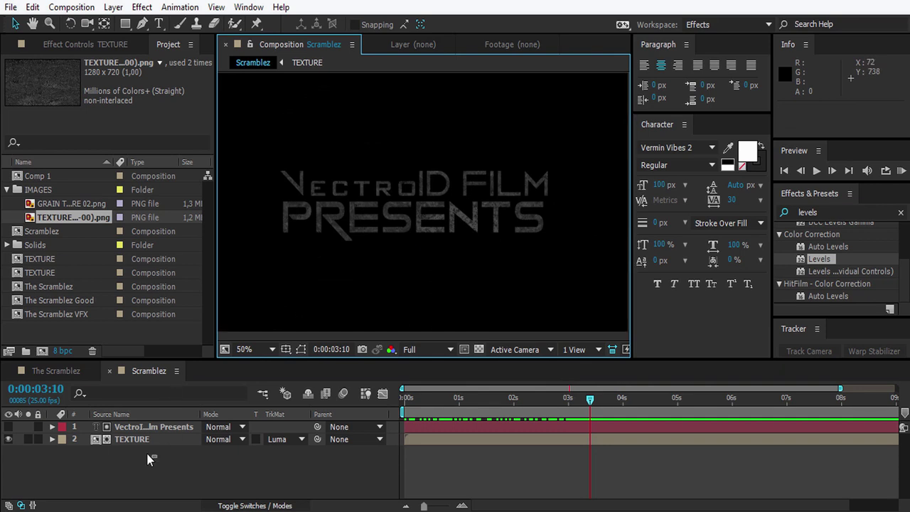
{"action": "left_click_drag", "start_coordinate": [146, 455], "coordinate": [127, 427]}
- Nest the VectroID title and TEXTURE layers into a precomp called 'Scramblez Basic'
{"action": "right_click", "coordinate": [138, 433]}
{"action": "left_click", "coordinate": [167, 432]}
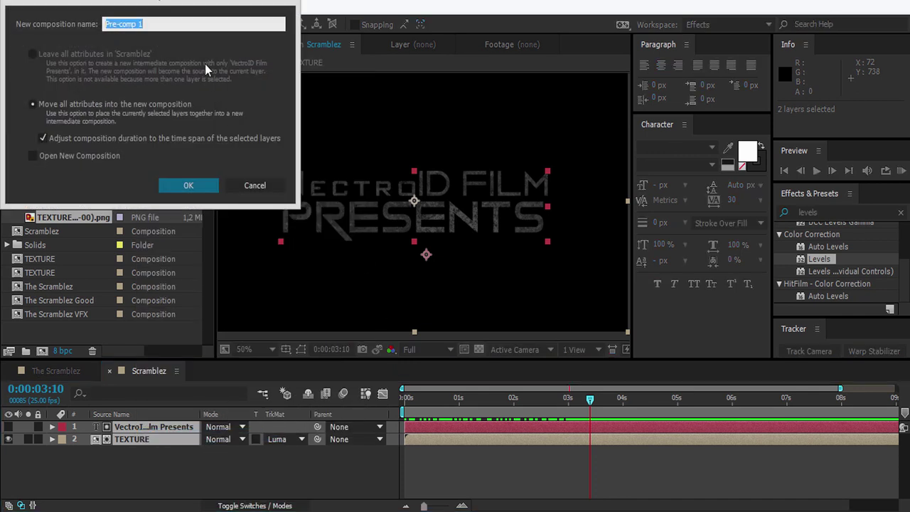
{"action": "type", "text": "Scrmb"}
{"action": "key", "text": "BackSpace"}
{"action": "key", "text": "BackSpace"}
{"action": "type", "text": "amblez "}
{"action": "type", "text": "Bac"}
{"action": "key", "text": "BackSpace"}
{"action": "type", "text": "sic"}
{"action": "key", "text": "Return"}
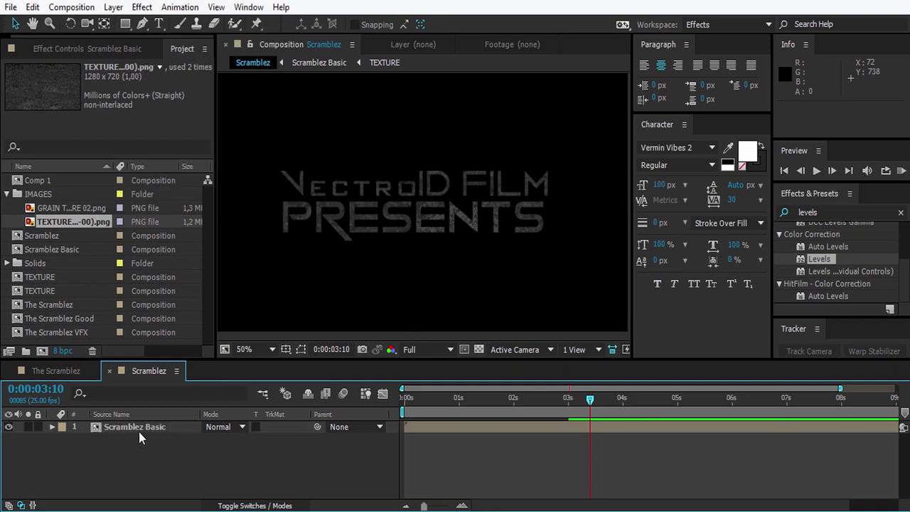
- Duplicate the Scramblez Basic layer and rename the copy 'Scramblez Basic Shadow'
{"action": "left_click", "coordinate": [139, 431]}
{"action": "left_click", "coordinate": [32, 7]}
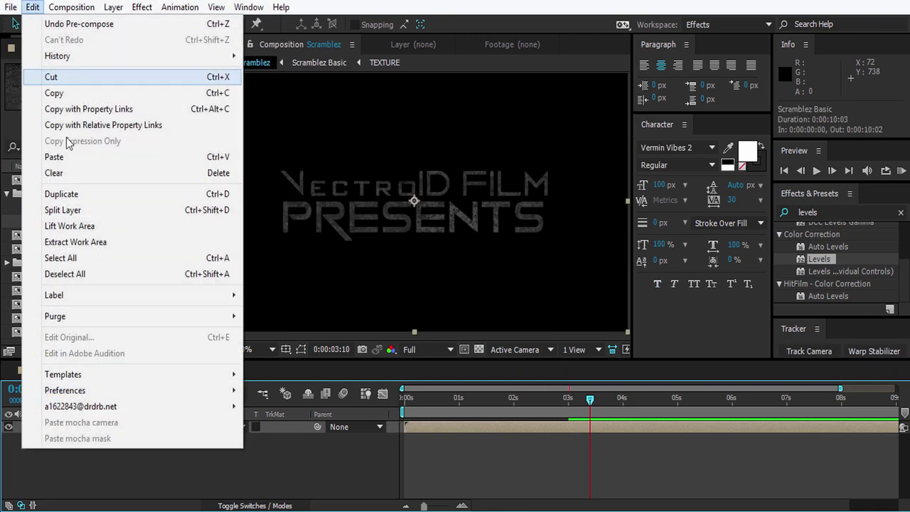
{"action": "left_click", "coordinate": [50, 193]}
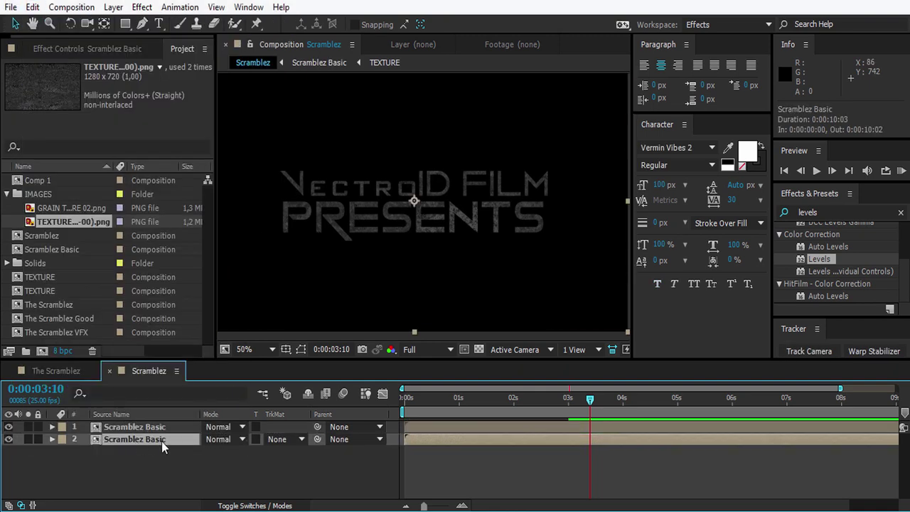
{"action": "key", "text": "Return"}
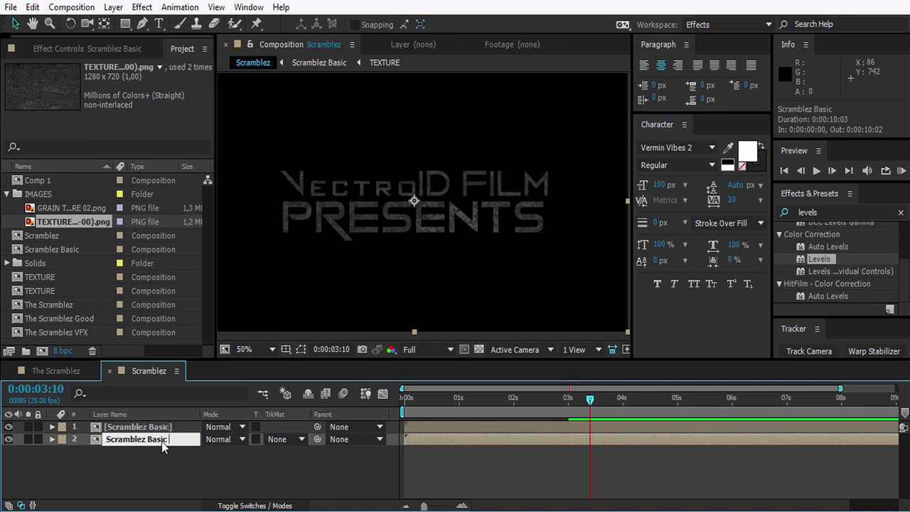
{"action": "type", "text": " Shadow"}
{"action": "left_click", "coordinate": [171, 470]}
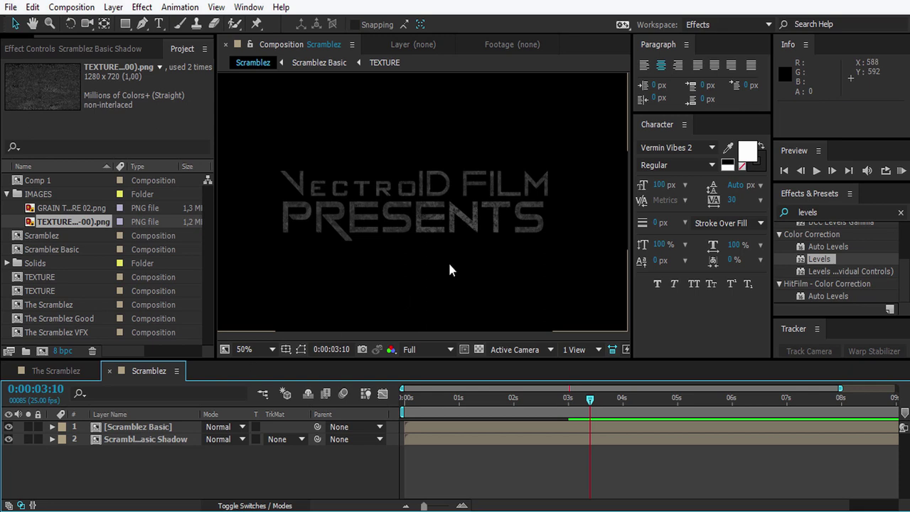
- Nudge the shadow layer slightly up-left to position 636,357
{"action": "left_click", "coordinate": [130, 435]}
{"action": "key", "text": "p"}
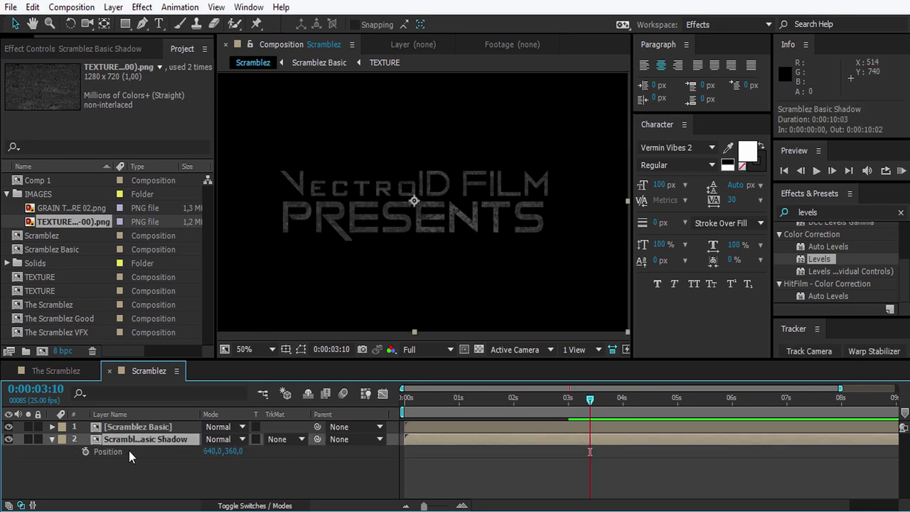
{"action": "scroll", "coordinate": [347, 264], "scroll_direction": "up", "scroll_amount": 3}
{"action": "left_click_drag", "start_coordinate": [469, 243], "coordinate": [468, 242]}
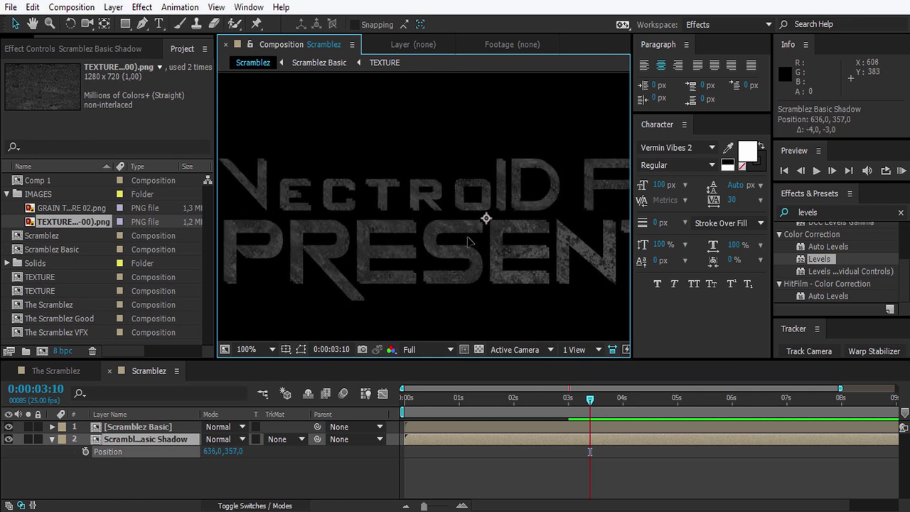
{"action": "left_click", "coordinate": [147, 473]}
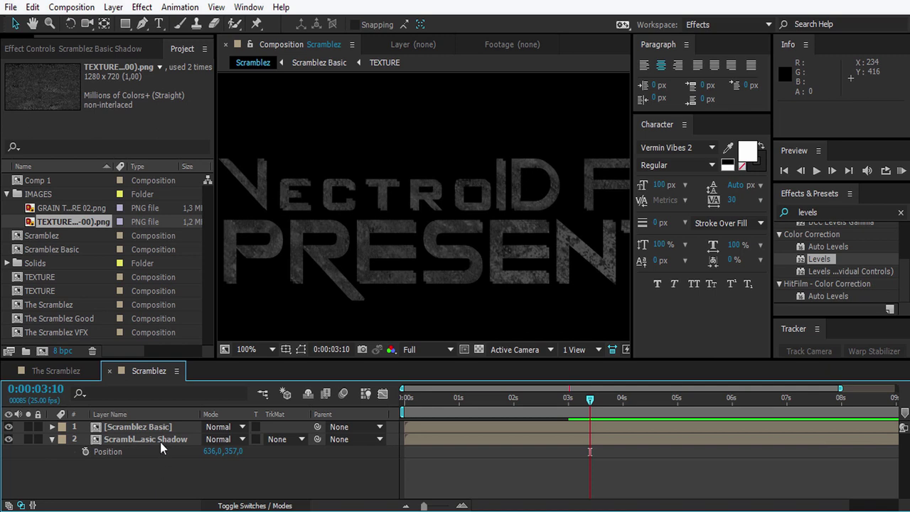
{"action": "left_click", "coordinate": [159, 444]}
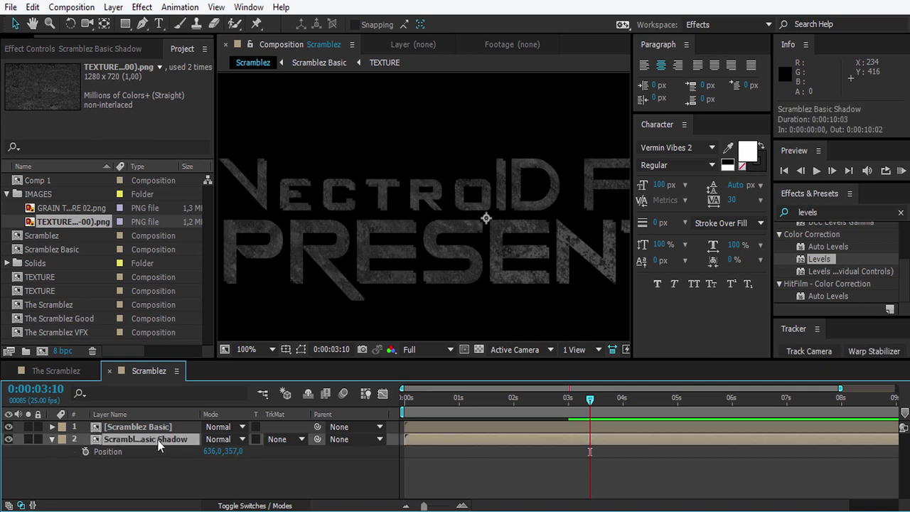
{"action": "left_click", "coordinate": [143, 7]}
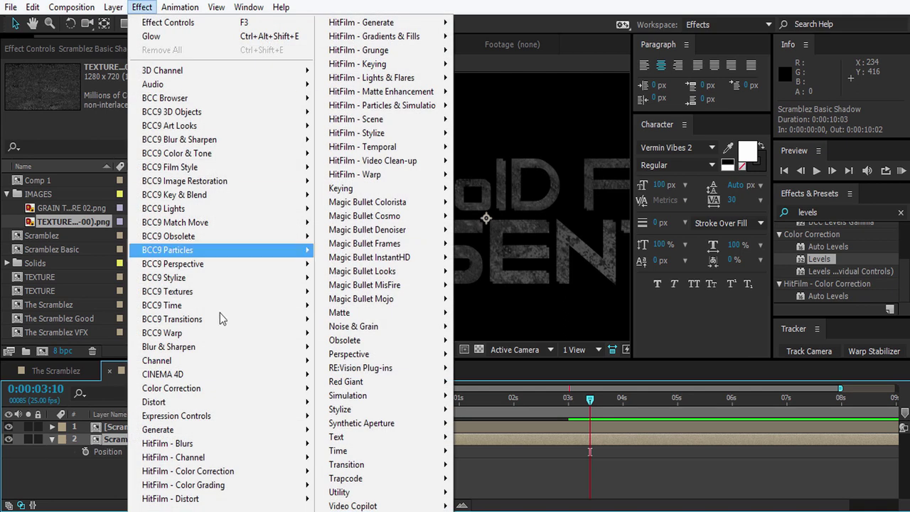
- Add Curves to the shadow layer, bow the curve down to darken it, and show the transparency grid
{"action": "mouse_move", "coordinate": [229, 388]}
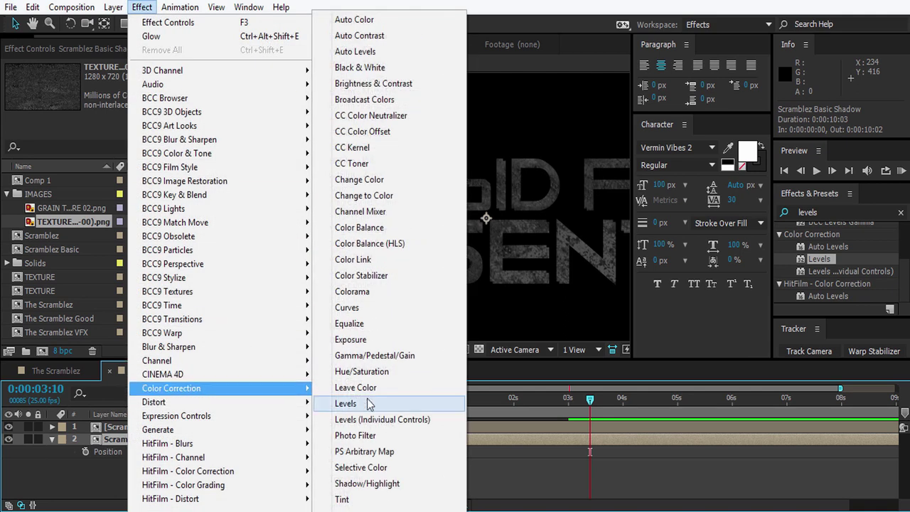
{"action": "left_click", "coordinate": [347, 308]}
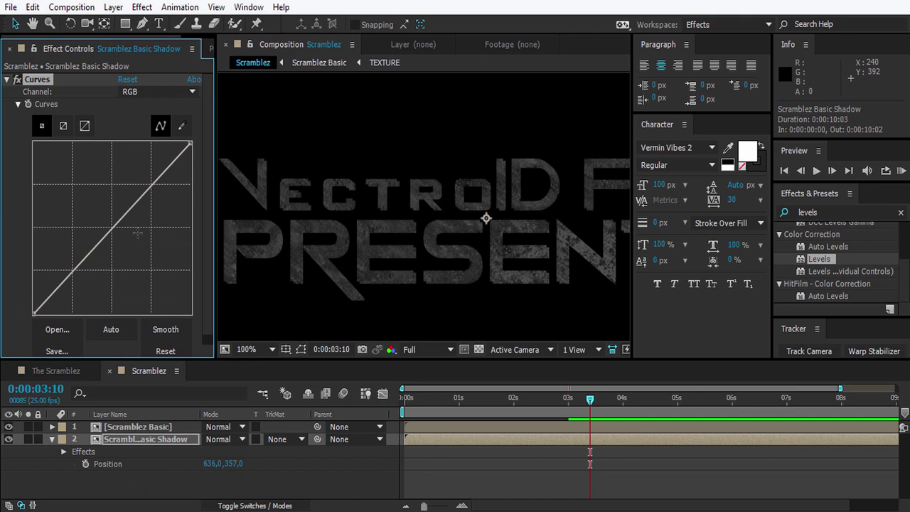
{"action": "mouse_move", "coordinate": [113, 227]}
{"action": "left_mouse_down"}
{"action": "mouse_move", "coordinate": [146, 244]}
{"action": "mouse_move", "coordinate": [139, 236]}
{"action": "left_mouse_up"}
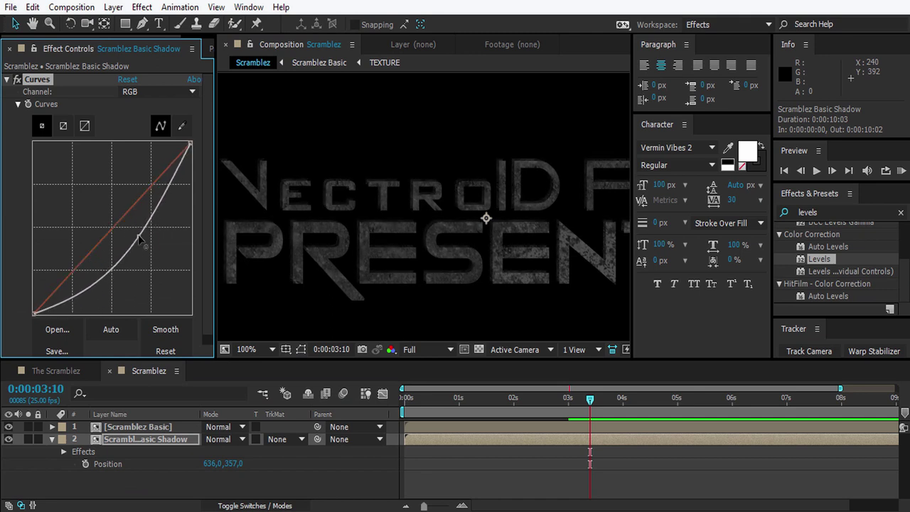
{"action": "left_click", "coordinate": [478, 349]}
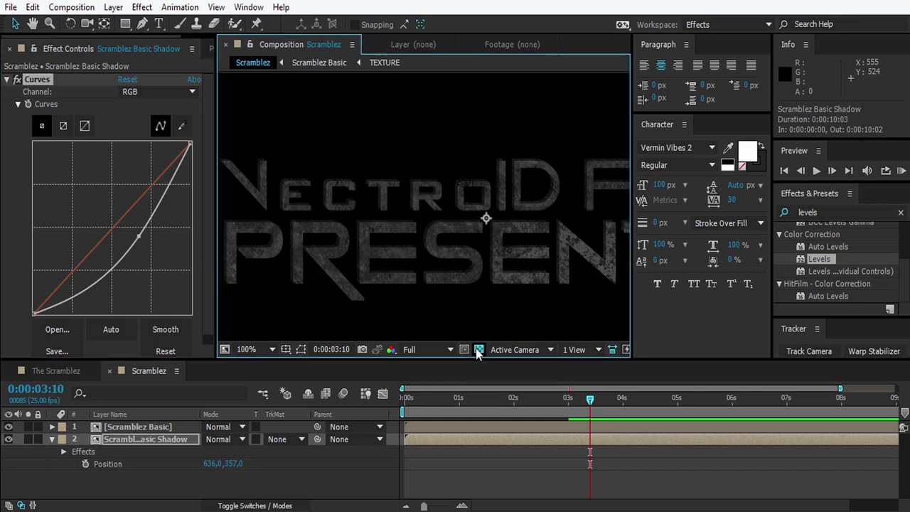
{"action": "mouse_move", "coordinate": [138, 235]}
{"action": "left_mouse_down"}
{"action": "mouse_move", "coordinate": [148, 231]}
{"action": "mouse_move", "coordinate": [139, 231]}
{"action": "left_mouse_up"}
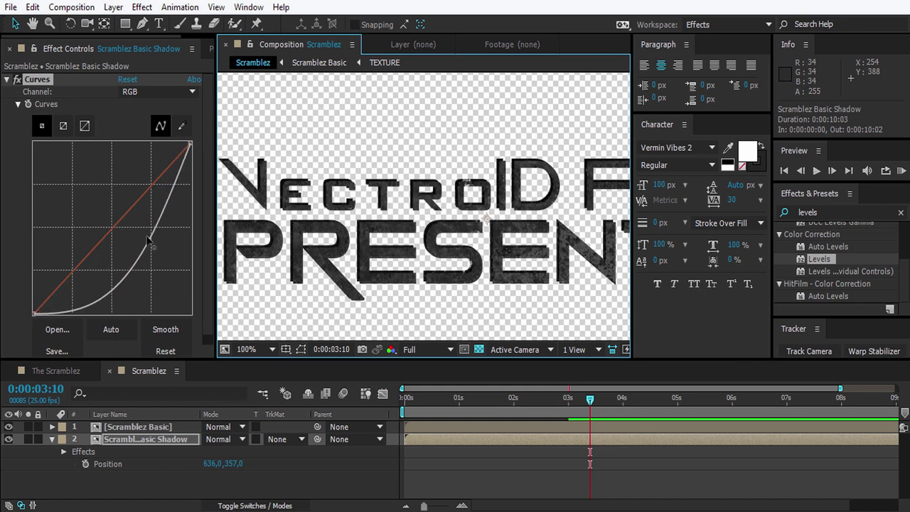
- Copy the shadow layer's Curves effect
{"action": "right_click", "coordinate": [40, 82]}
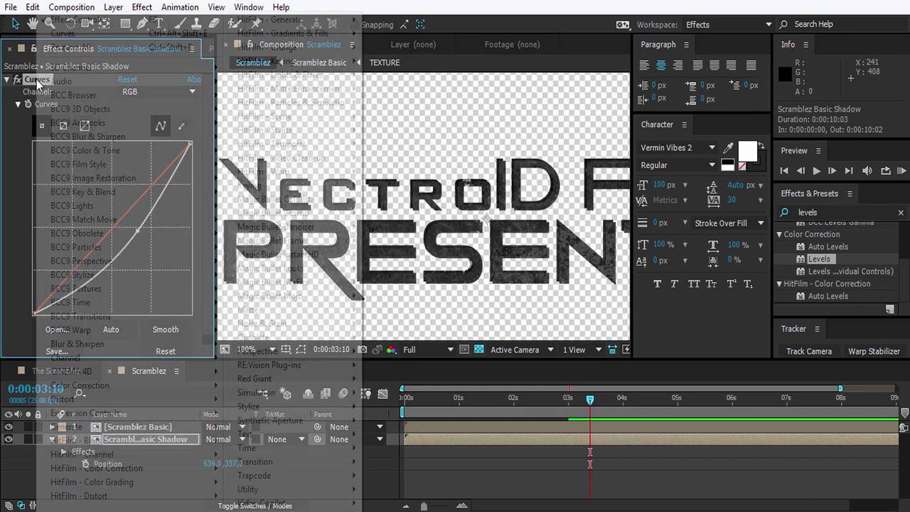
{"action": "left_click", "coordinate": [35, 82]}
{"action": "left_click", "coordinate": [33, 7]}
{"action": "left_click", "coordinate": [55, 96]}
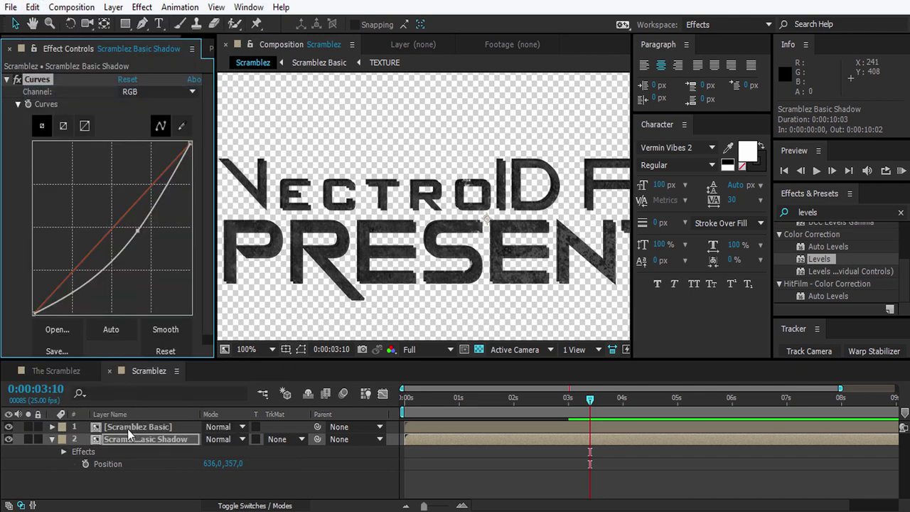
- Paste the Curves effect onto Scramblez Basic and raise its curve to brighten the title
{"action": "left_click", "coordinate": [159, 427]}
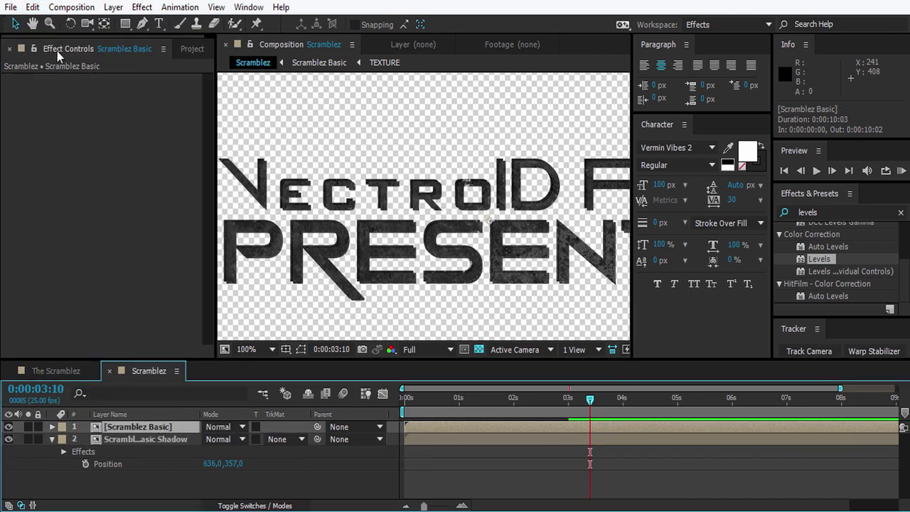
{"action": "left_click", "coordinate": [32, 7]}
{"action": "left_click", "coordinate": [53, 152]}
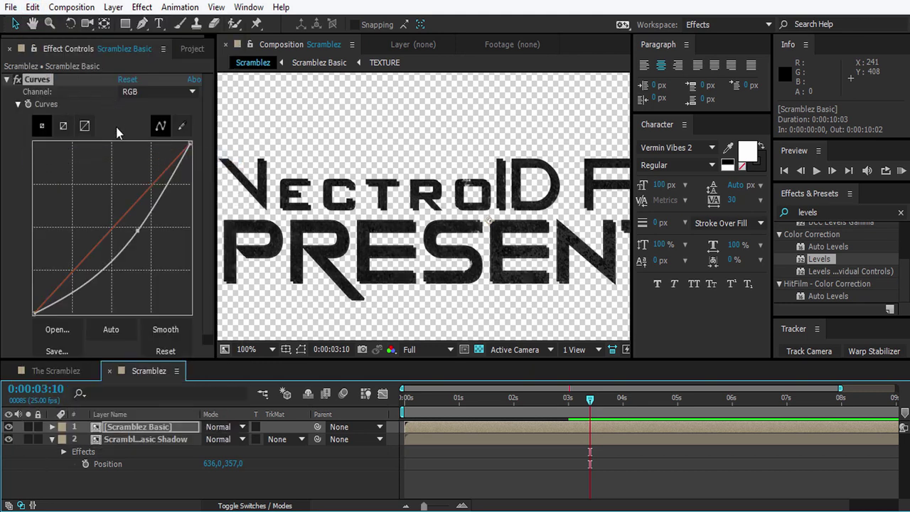
{"action": "mouse_move", "coordinate": [137, 231]}
{"action": "left_mouse_down"}
{"action": "mouse_move", "coordinate": [57, 197]}
{"action": "mouse_move", "coordinate": [62, 236]}
{"action": "mouse_move", "coordinate": [51, 231]}
{"action": "left_mouse_up"}
- Scrub the animation to review the brightened title, then collapse the shadow layer's properties
{"action": "scroll", "coordinate": [498, 310], "scroll_direction": "down", "scroll_amount": 2}
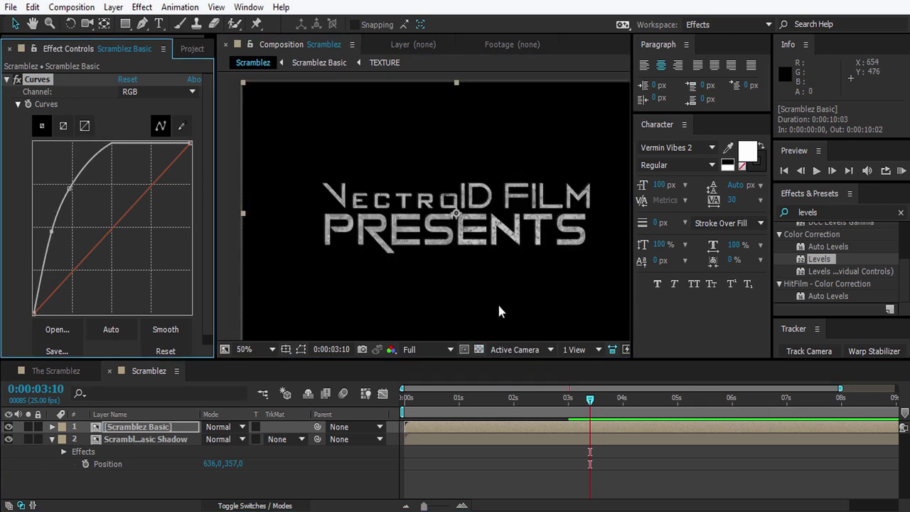
{"action": "scroll", "coordinate": [515, 266], "scroll_direction": "down", "scroll_amount": 2}
{"action": "left_click", "coordinate": [561, 277]}
{"action": "scroll", "coordinate": [466, 234], "scroll_direction": "up", "scroll_amount": 2}
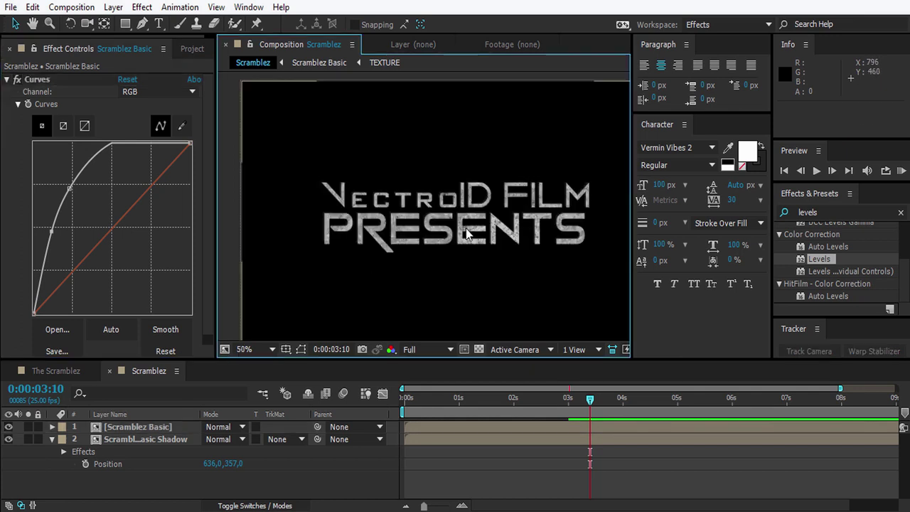
{"action": "key", "text": "grave"}
{"action": "left_click_drag", "start_coordinate": [467, 235], "coordinate": [422, 209]}
{"action": "key", "text": "grave"}
{"action": "key", "text": "comma"}
{"action": "mouse_move", "coordinate": [565, 400]}
{"action": "left_mouse_down"}
{"action": "mouse_move", "coordinate": [453, 411]}
{"action": "mouse_move", "coordinate": [579, 411]}
{"action": "mouse_move", "coordinate": [420, 404]}
{"action": "mouse_move", "coordinate": [584, 405]}
{"action": "left_mouse_up"}
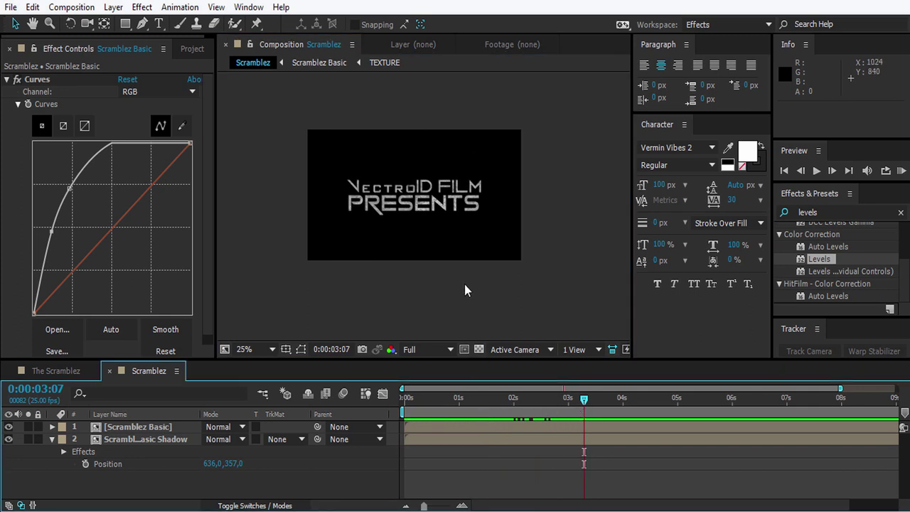
{"action": "scroll", "coordinate": [464, 283], "scroll_direction": "up", "scroll_amount": 3}
{"action": "scroll", "coordinate": [396, 254], "scroll_direction": "down", "scroll_amount": 1}
{"action": "left_click", "coordinate": [52, 440]}
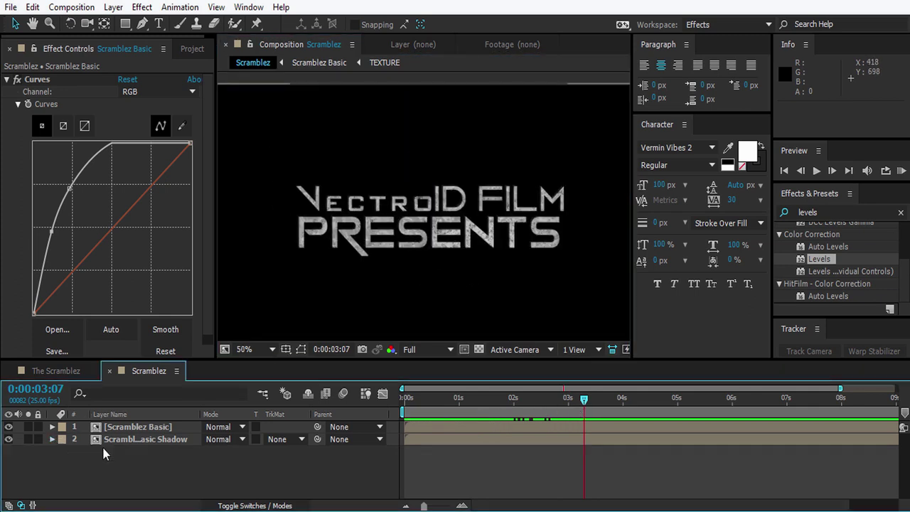
{"action": "left_click", "coordinate": [140, 439]}
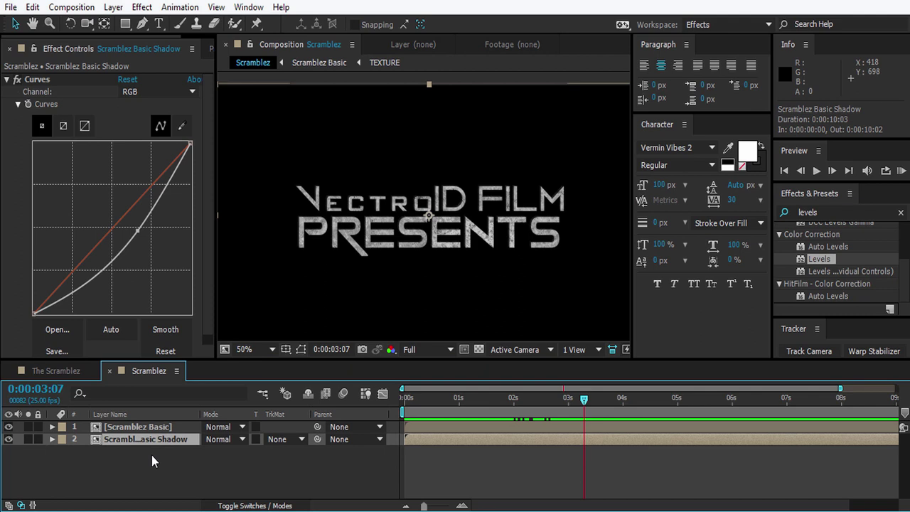
- Pre-compose both Scramblez Basic layers into 'The Scramblez VFX' and scrub back to check the scramble
{"action": "left_click_drag", "start_coordinate": [166, 456], "coordinate": [145, 431]}
{"action": "right_click", "coordinate": [146, 431]}
{"action": "left_click", "coordinate": [167, 431]}
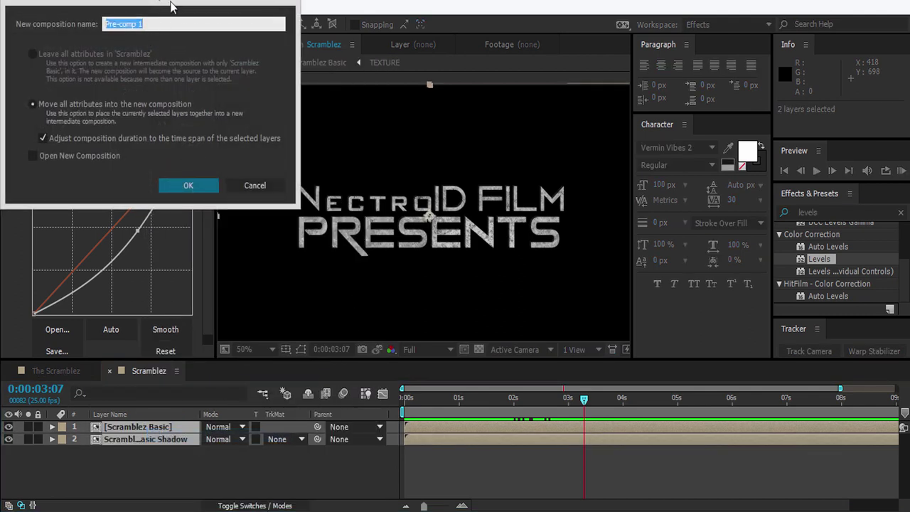
{"action": "type", "text": "Th"}
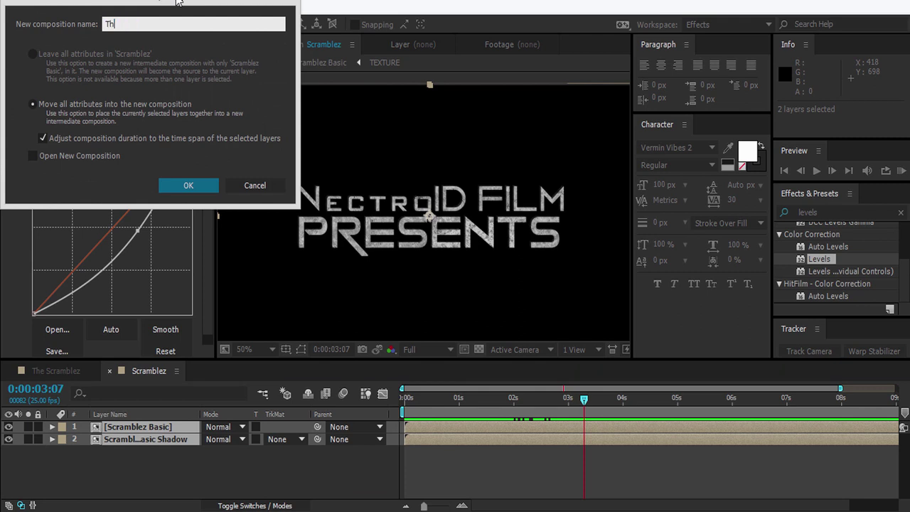
{"action": "type", "text": "e Scramblez VFX"}
{"action": "key", "text": "Return"}
{"action": "left_click_drag", "start_coordinate": [533, 285], "coordinate": [524, 280]}
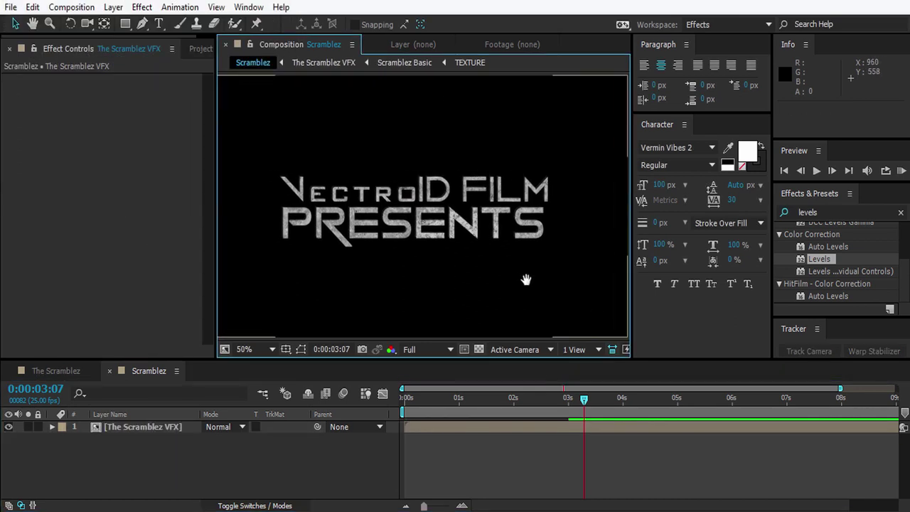
{"action": "left_click_drag", "start_coordinate": [579, 412], "coordinate": [511, 409]}
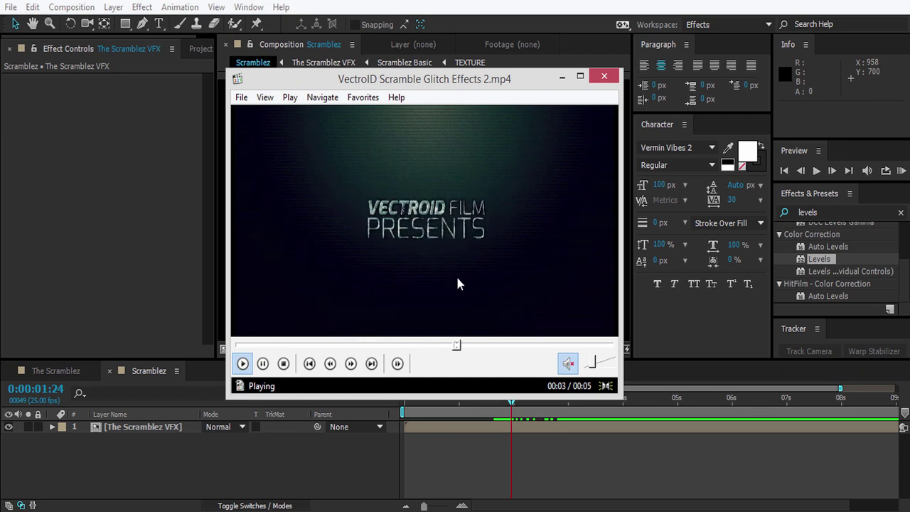
- Pause the Media Player Classic reference clip and return to After Effects
{"action": "left_click", "coordinate": [512, 239]}
{"action": "key", "text": "alt+Tab"}
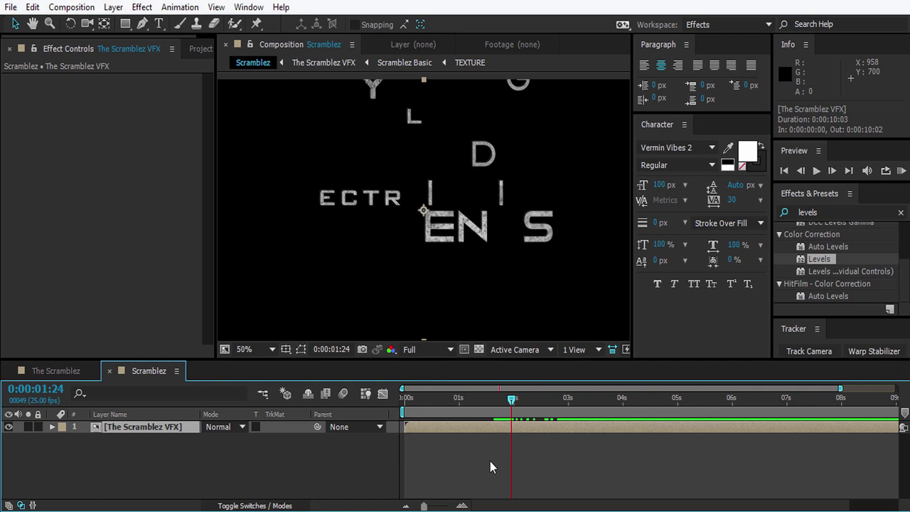
- Apply Effect > Transition > Card Wipe to The Scramblez VFX layer
{"action": "left_click", "coordinate": [490, 461]}
{"action": "left_click", "coordinate": [179, 428]}
{"action": "left_click", "coordinate": [142, 8]}
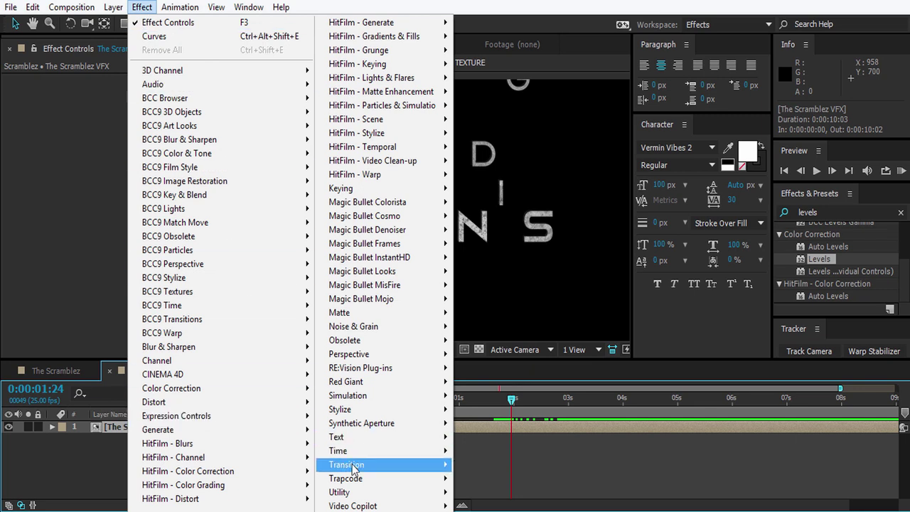
{"action": "mouse_move", "coordinate": [399, 464]}
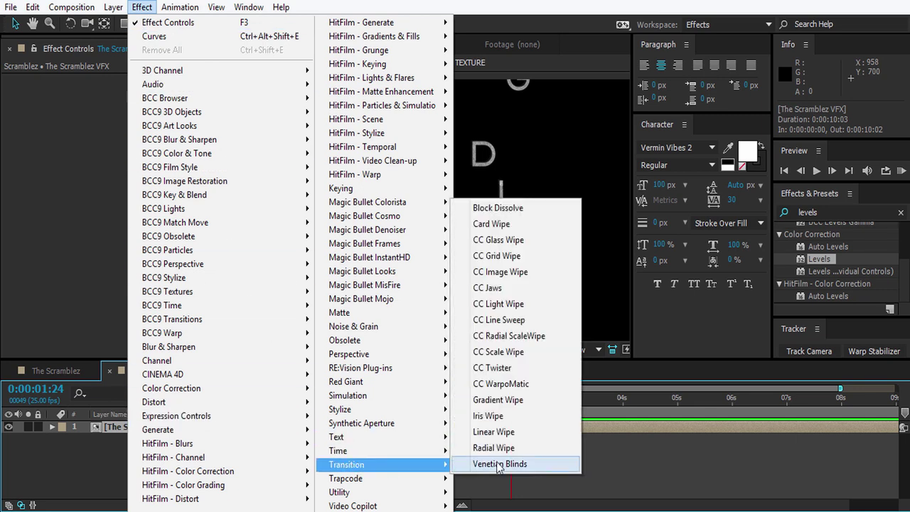
{"action": "left_click", "coordinate": [509, 225]}
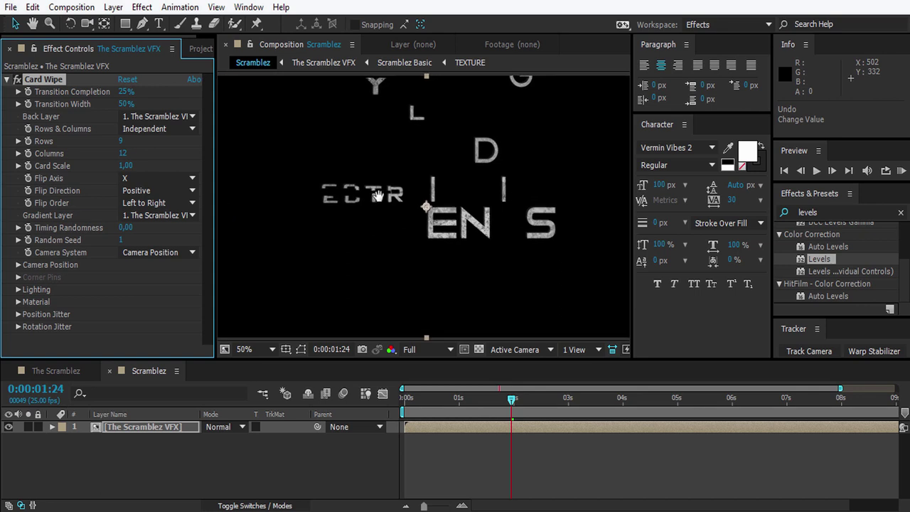
- Select the Card Wipe effect and scrub back to preview the scattered cards
{"action": "left_click", "coordinate": [140, 426]}
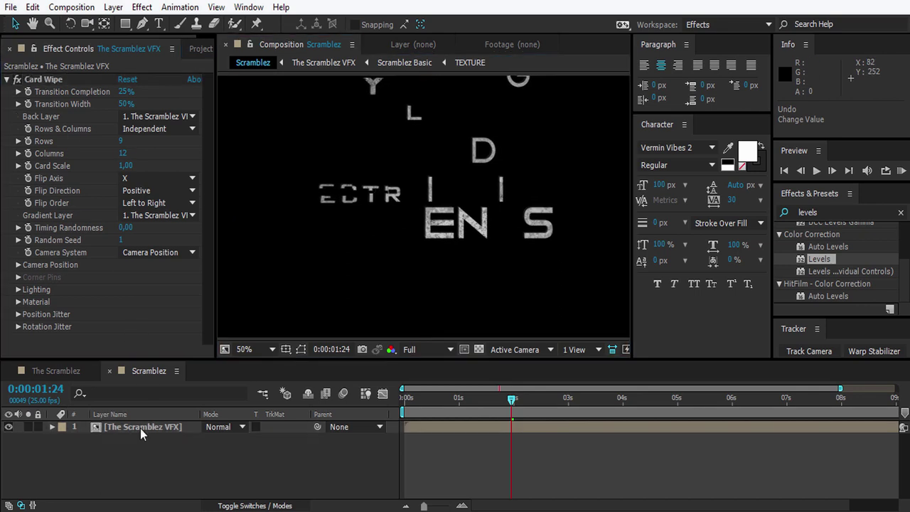
{"action": "left_click", "coordinate": [45, 80]}
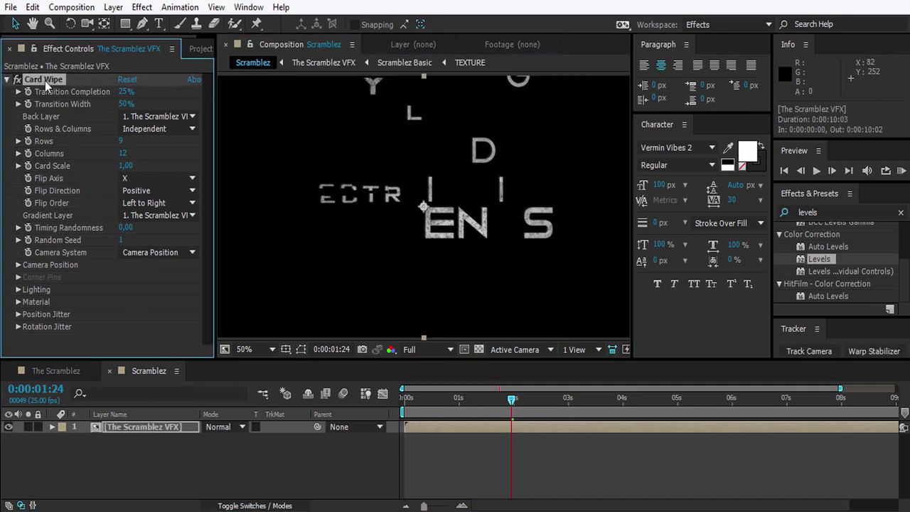
{"action": "left_click", "coordinate": [438, 495]}
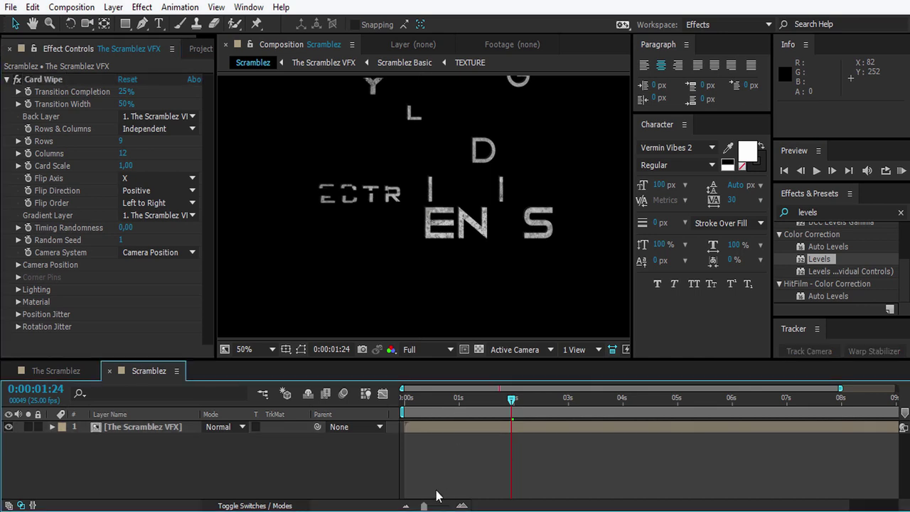
{"action": "left_click", "coordinate": [149, 429]}
{"action": "left_click", "coordinate": [43, 80]}
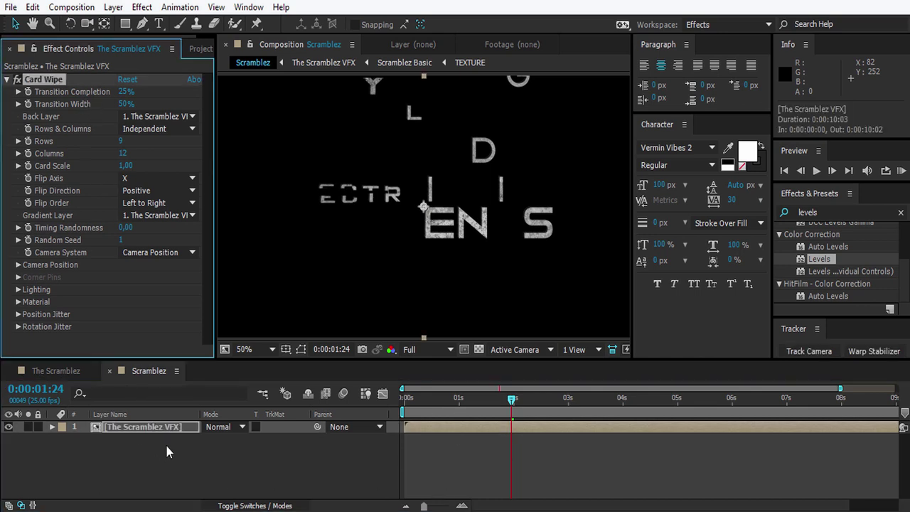
{"action": "left_click_drag", "start_coordinate": [512, 400], "coordinate": [400, 402]}
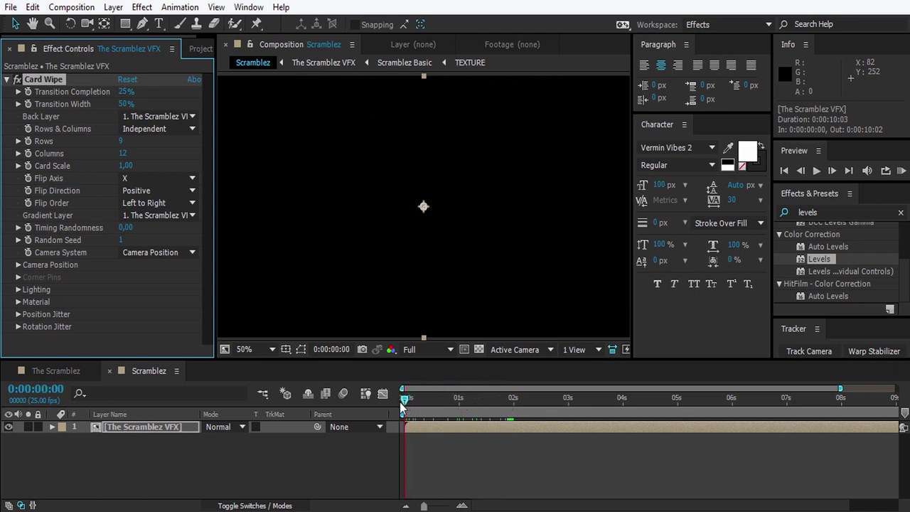
- Expand Card Wipe's Position Jitter and turn on keyframes for X and Y Jitter Amount
{"action": "left_click", "coordinate": [71, 104]}
{"action": "left_click", "coordinate": [19, 314]}
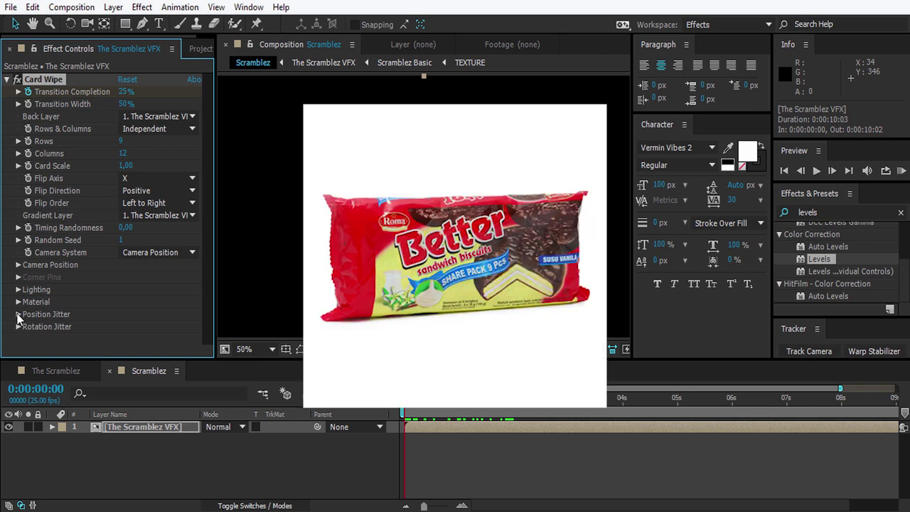
{"action": "scroll", "coordinate": [75, 241], "scroll_direction": "down", "scroll_amount": 2}
{"action": "scroll", "coordinate": [71, 263], "scroll_direction": "down", "scroll_amount": 1}
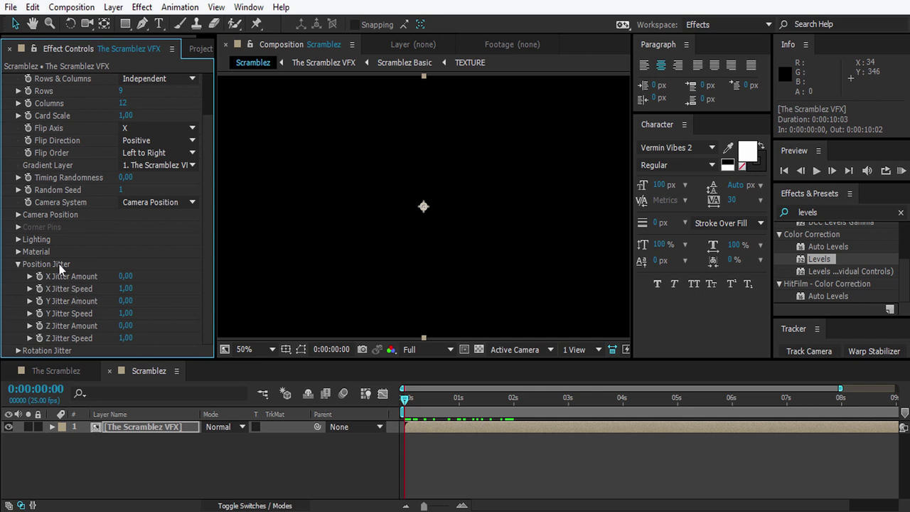
{"action": "left_click", "coordinate": [40, 276]}
{"action": "left_click", "coordinate": [40, 301]}
{"action": "scroll", "coordinate": [40, 332], "scroll_direction": "up", "scroll_amount": 3}
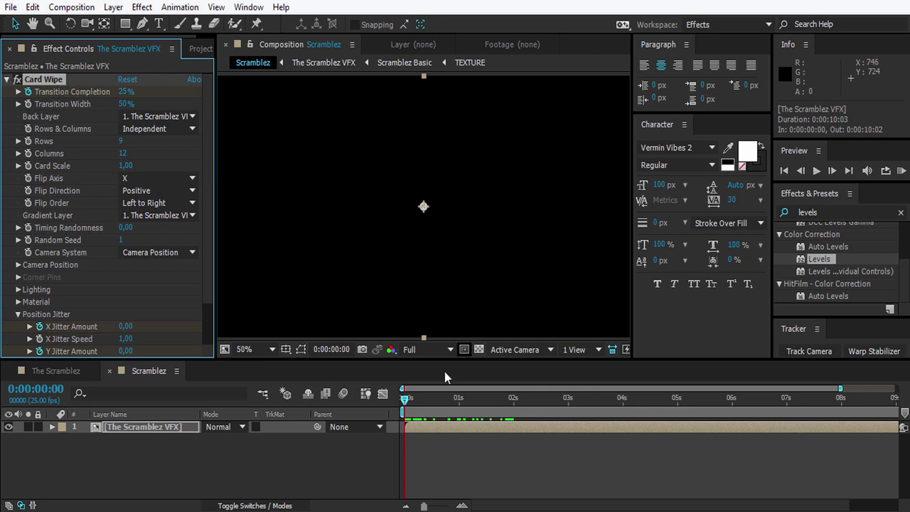
- Keyframe Transition Completion at 0% at the start and 60% at 2 seconds
{"action": "left_click", "coordinate": [403, 406]}
{"action": "left_click", "coordinate": [125, 92]}
{"action": "type", "text": "0"}
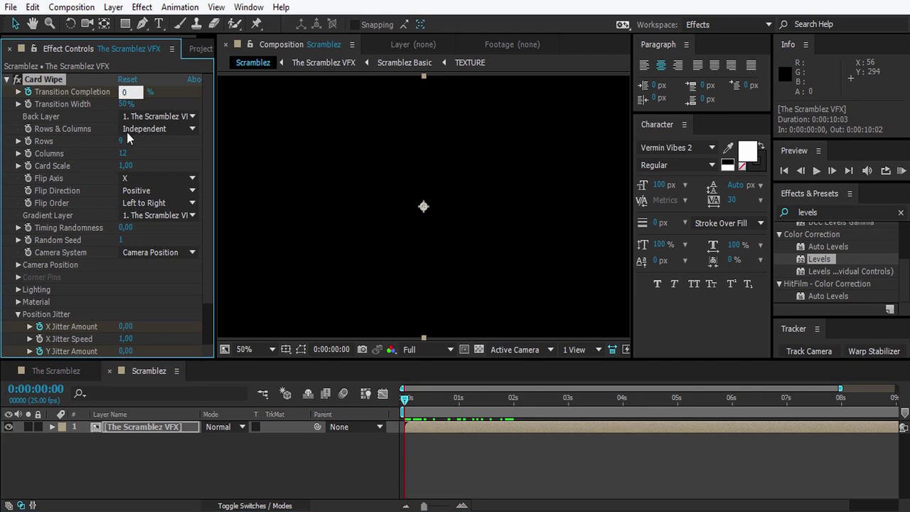
{"action": "left_click", "coordinate": [510, 435]}
{"action": "left_click", "coordinate": [515, 401]}
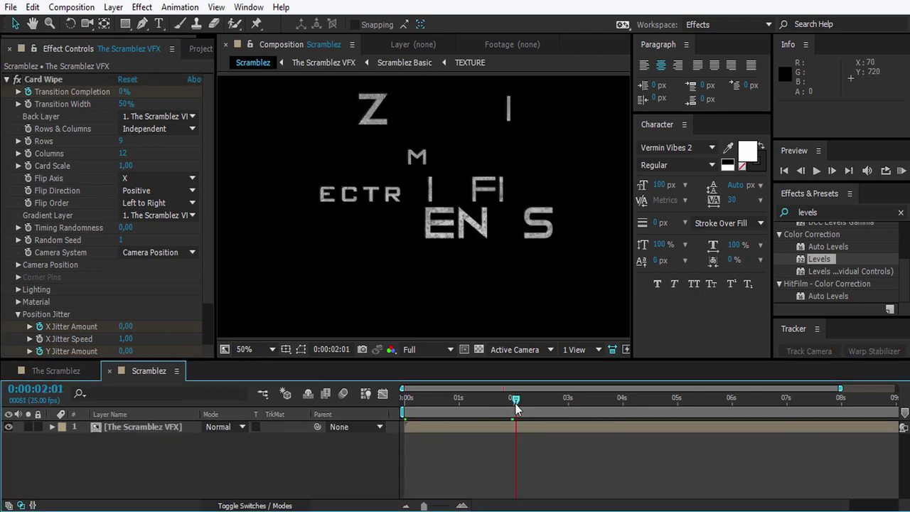
{"action": "left_click_drag", "start_coordinate": [514, 404], "coordinate": [514, 404]}
{"action": "left_click", "coordinate": [124, 92]}
{"action": "type", "text": "60"}
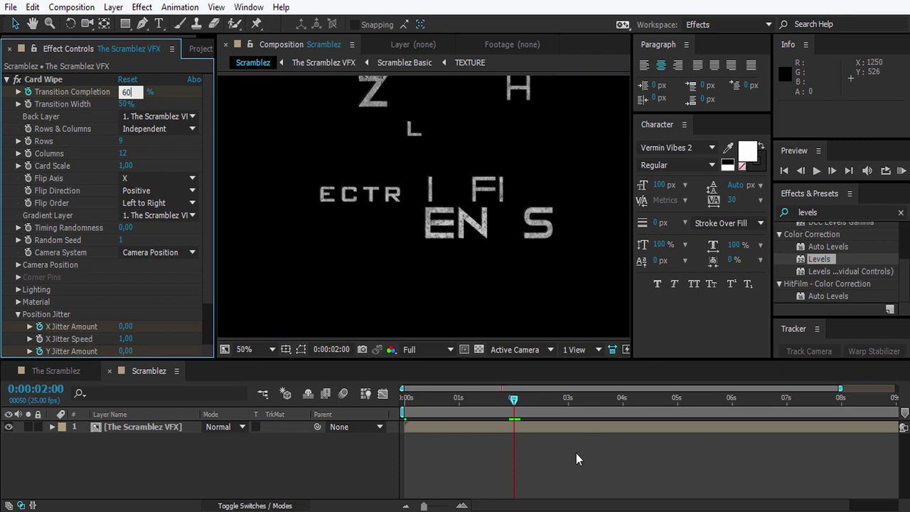
{"action": "left_click", "coordinate": [576, 452]}
- Add Transition Completion keyframes of 85% at 2:12 and 100% at 3:00
{"action": "left_click_drag", "start_coordinate": [531, 401], "coordinate": [541, 406]}
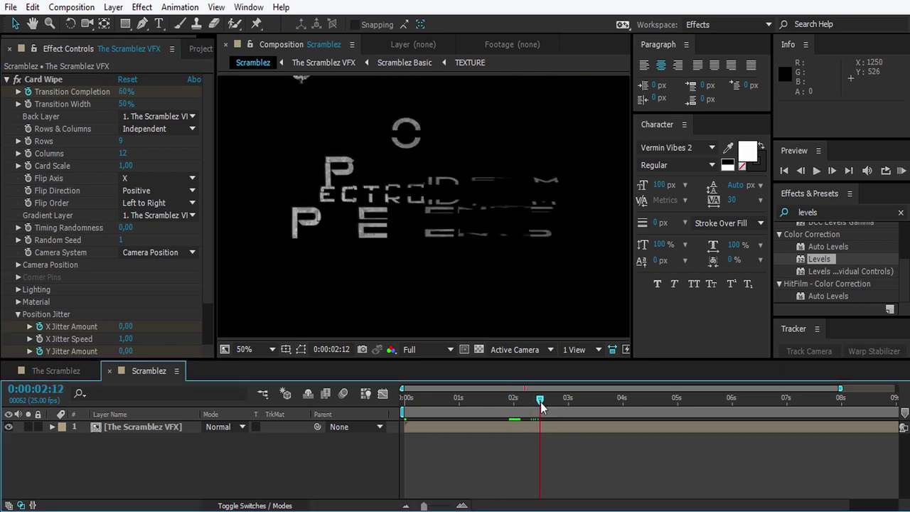
{"action": "left_click", "coordinate": [126, 91]}
{"action": "type", "text": "85"}
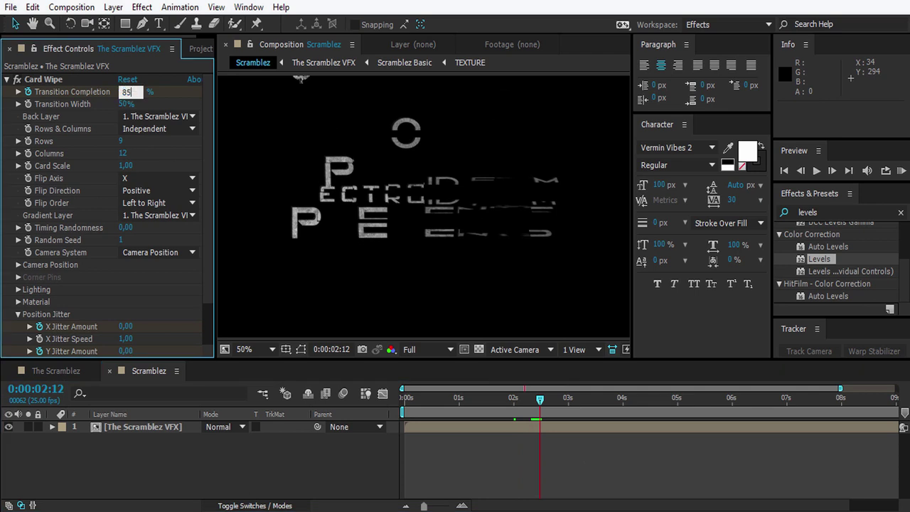
{"action": "key", "text": "Return"}
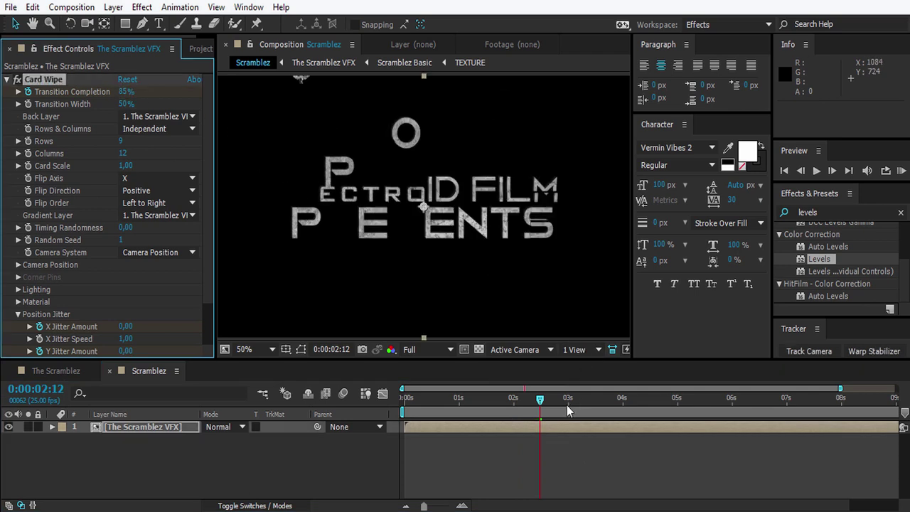
{"action": "left_click", "coordinate": [567, 406]}
{"action": "left_click_drag", "start_coordinate": [567, 408], "coordinate": [570, 406]}
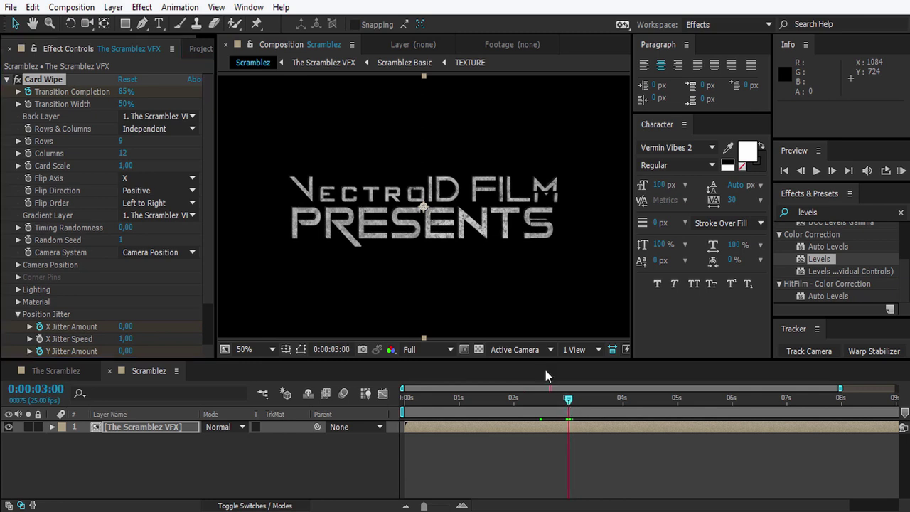
{"action": "left_click", "coordinate": [126, 92]}
{"action": "type", "text": "100"}
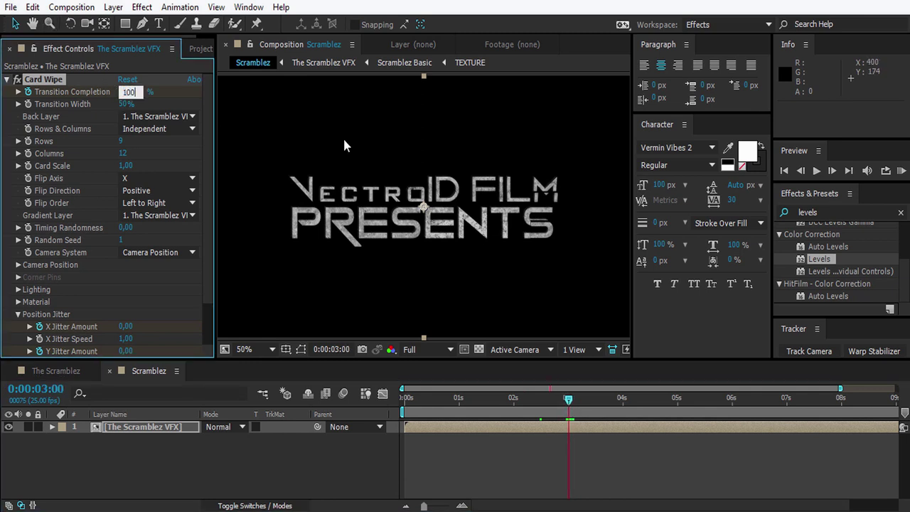
{"action": "left_click", "coordinate": [540, 448]}
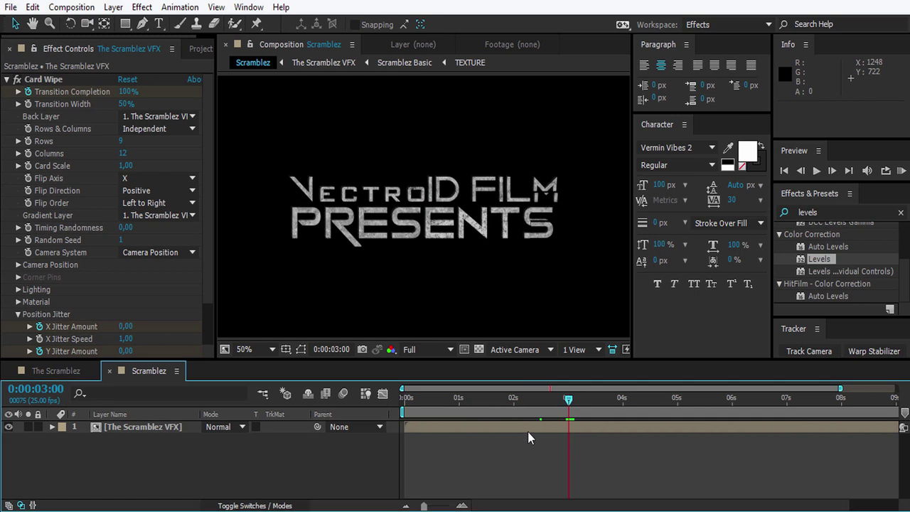
{"action": "left_click", "coordinate": [455, 428]}
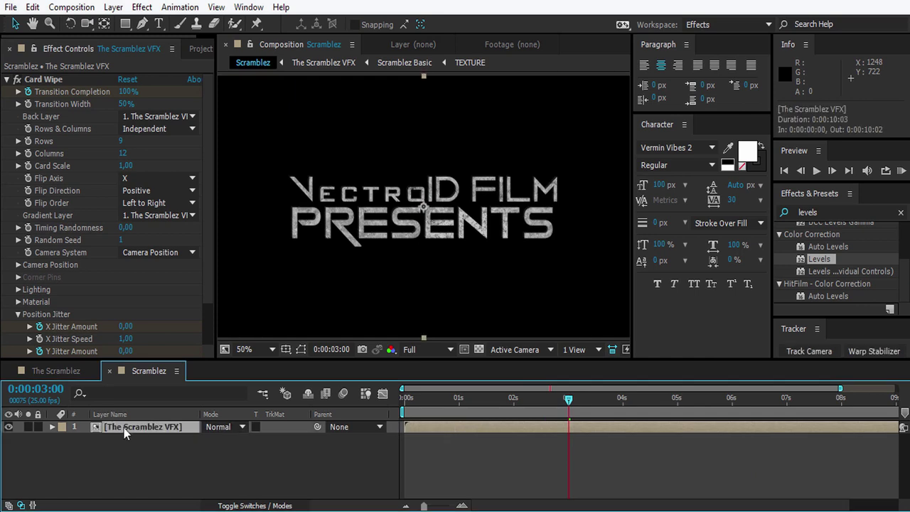
- Reveal the Card Wipe keyframes and return the time to the composition start
{"action": "key", "text": "e"}
{"action": "mouse_move", "coordinate": [568, 409]}
{"action": "left_mouse_down"}
{"action": "mouse_move", "coordinate": [530, 411]}
{"action": "mouse_move", "coordinate": [517, 449]}
{"action": "left_mouse_up"}
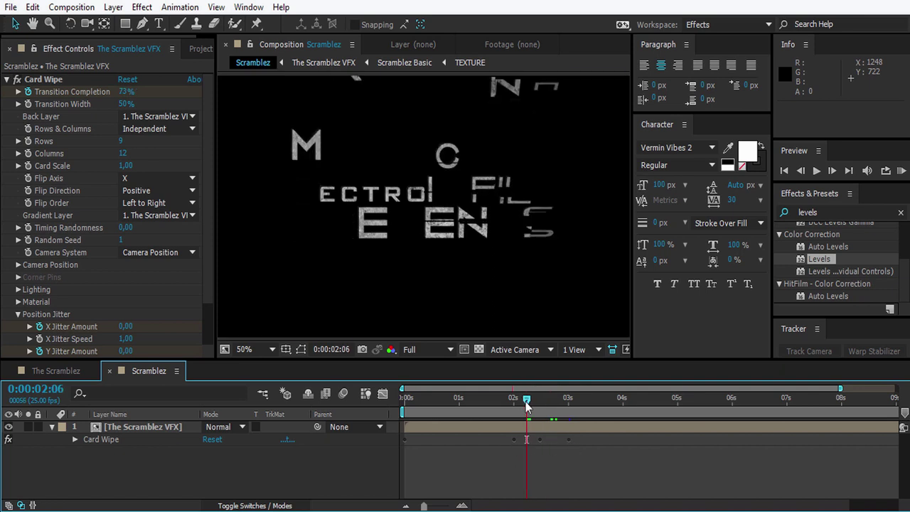
{"action": "left_click_drag", "start_coordinate": [527, 398], "coordinate": [378, 417]}
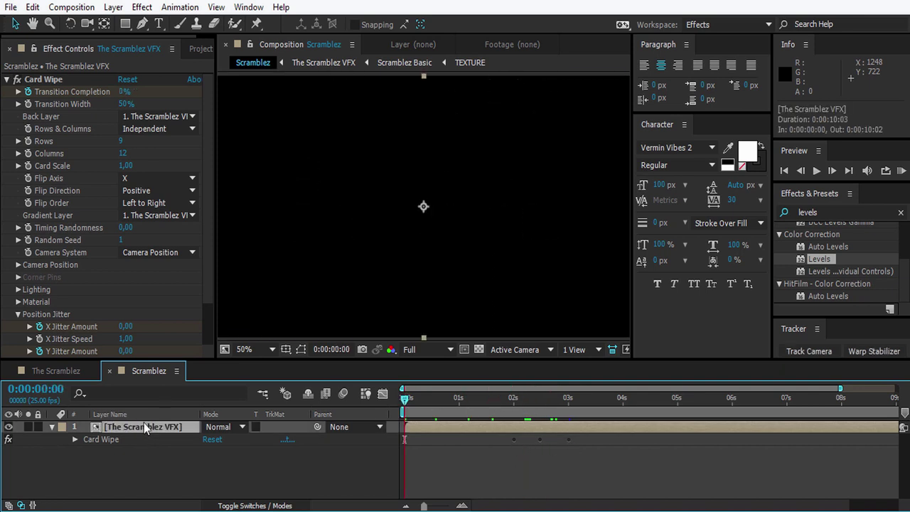
{"action": "scroll", "coordinate": [117, 286], "scroll_direction": "down", "scroll_amount": 2}
{"action": "left_click_drag", "start_coordinate": [419, 403], "coordinate": [403, 398]}
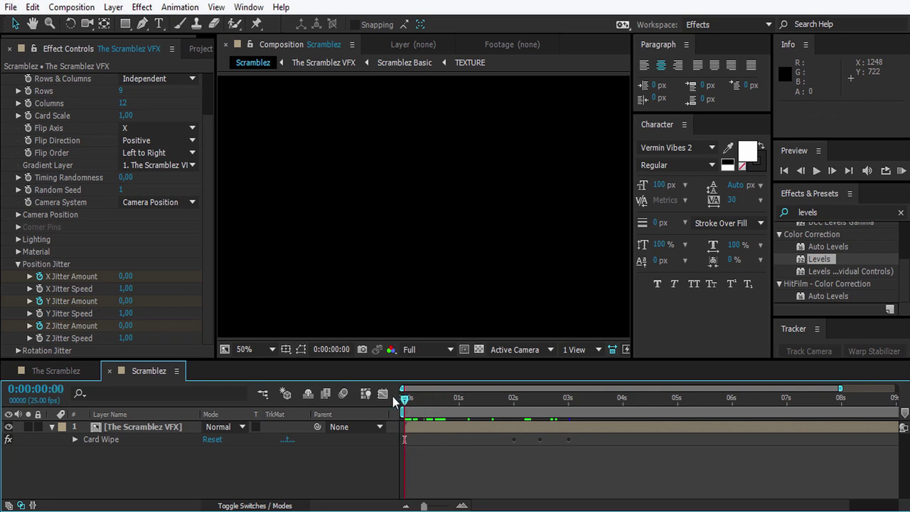
{"action": "left_click", "coordinate": [139, 427]}
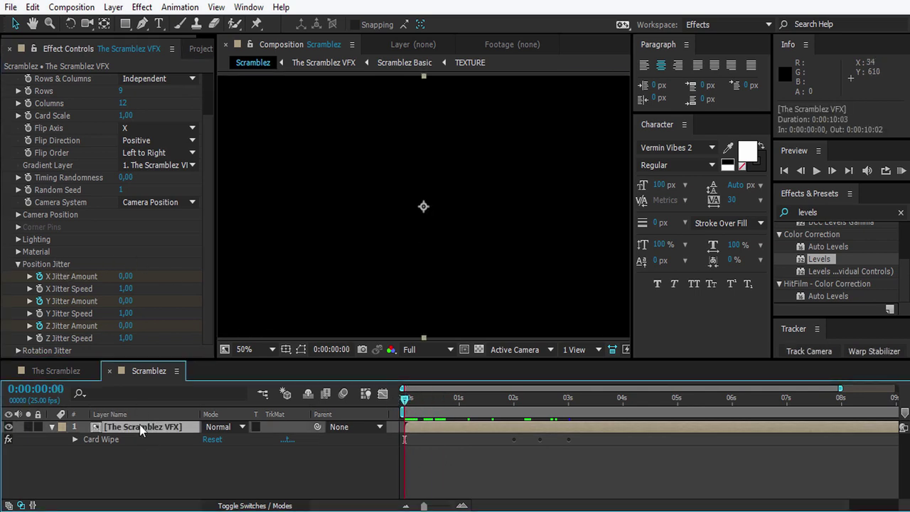
- Set X Jitter Amount to 5 and Y and Z Jitter Amount to 1, then preview
{"action": "left_click", "coordinate": [125, 276]}
{"action": "type", "text": "5"}
{"action": "key", "text": "Return"}
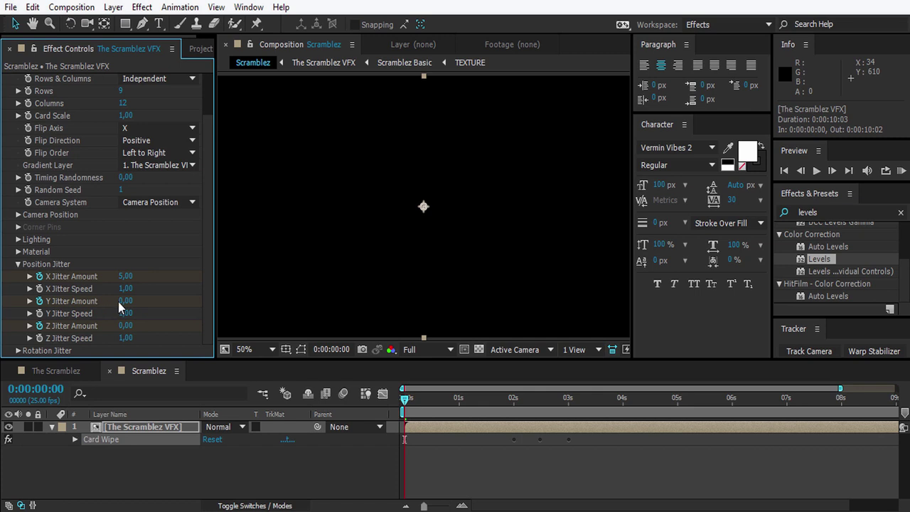
{"action": "left_click", "coordinate": [123, 301]}
{"action": "type", "text": "1"}
{"action": "key", "text": "Return"}
{"action": "left_click", "coordinate": [125, 326]}
{"action": "type", "text": "1"}
{"action": "key", "text": "Return"}
{"action": "left_click", "coordinate": [546, 480]}
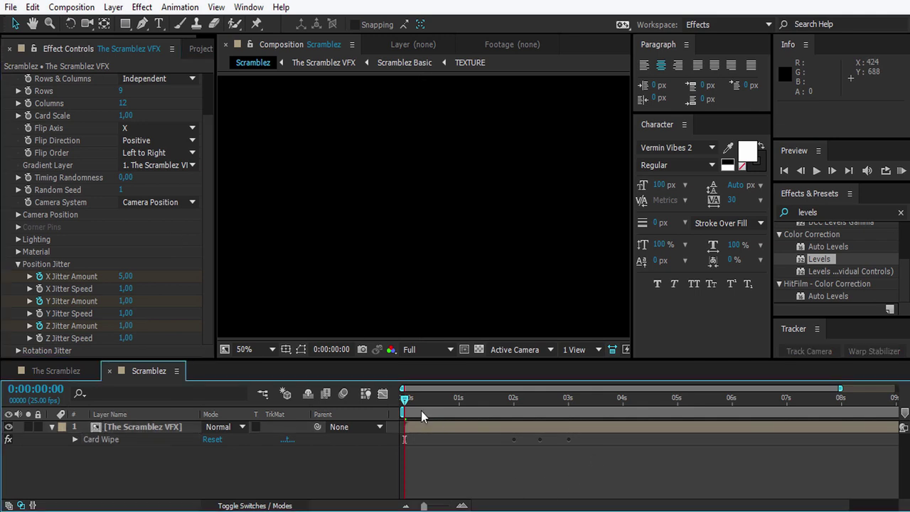
{"action": "left_click_drag", "start_coordinate": [405, 401], "coordinate": [514, 407]}
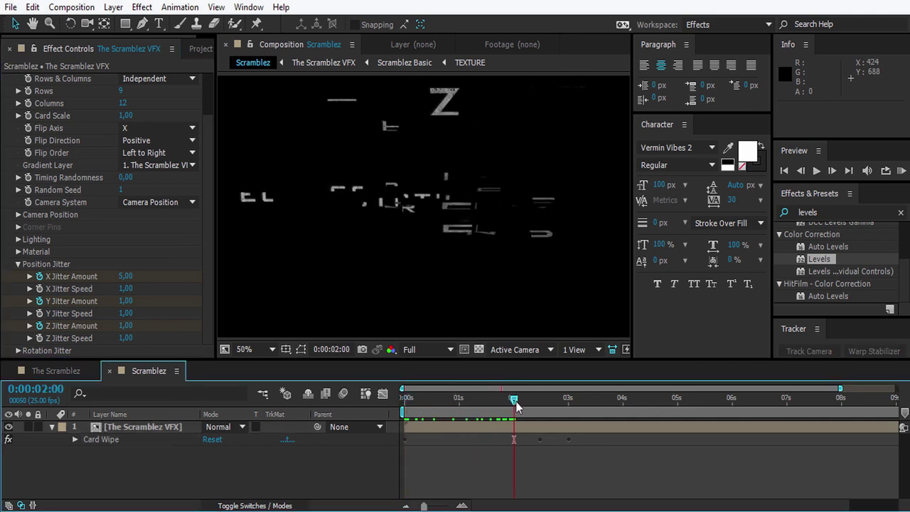
- At 2 seconds, set X, Y and Z Jitter Amount to 0.40
{"action": "left_click", "coordinate": [125, 277]}
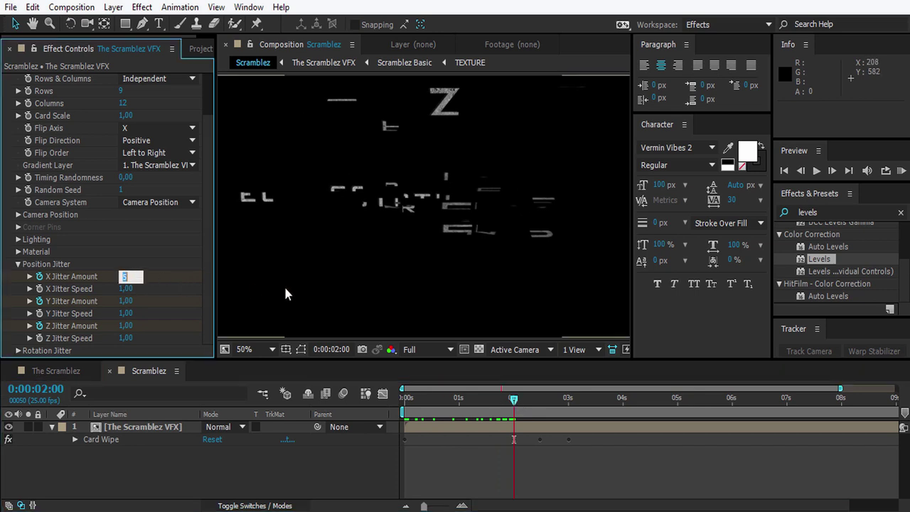
{"action": "type", "text": "00"}
{"action": "left_click", "coordinate": [559, 460]}
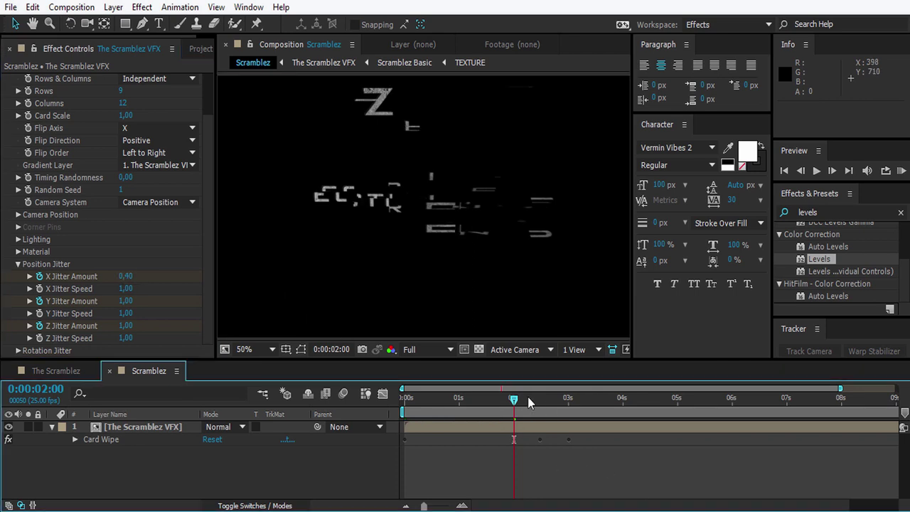
{"action": "left_click", "coordinate": [125, 301]}
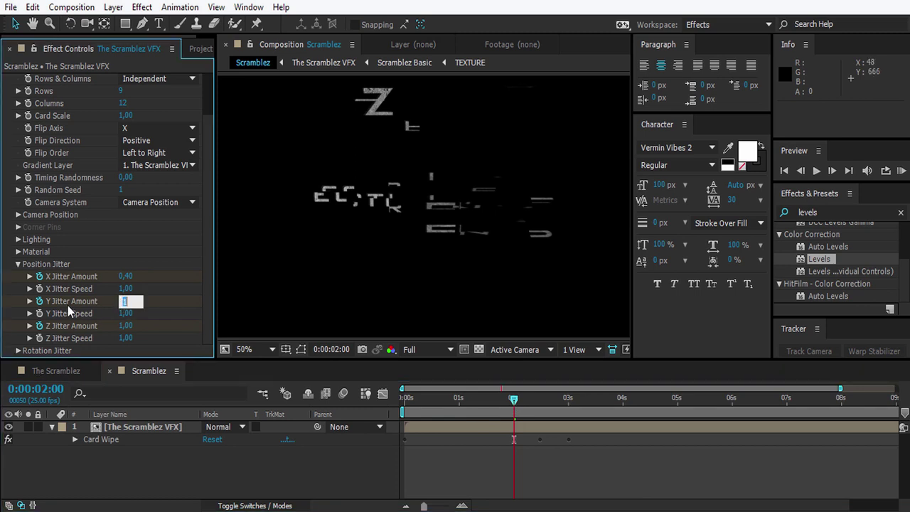
{"action": "type", "text": "0,"}
{"action": "type", "text": "4"}
{"action": "left_click", "coordinate": [126, 326]}
{"action": "type", "text": "0,"}
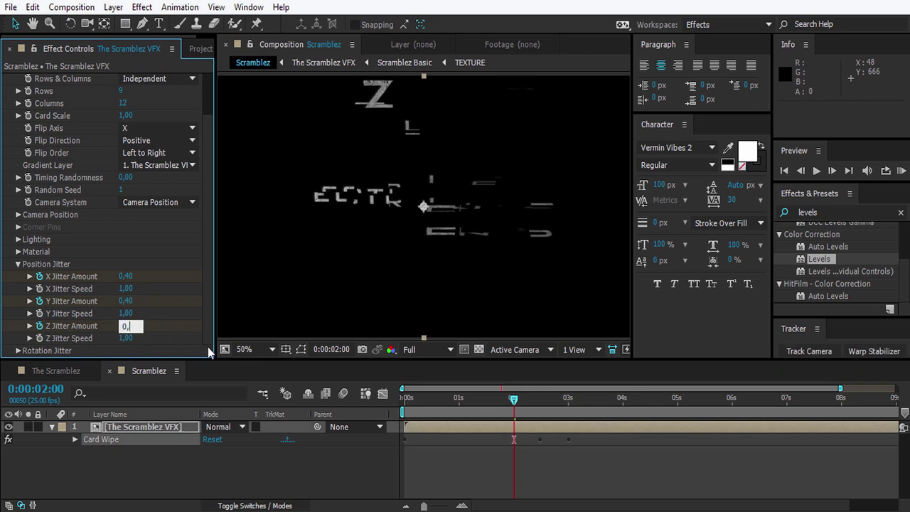
{"action": "type", "text": "4"}
{"action": "left_click", "coordinate": [551, 472]}
- At 2:12, lower X, Y and Z Jitter Amount to 0.15
{"action": "left_click_drag", "start_coordinate": [516, 401], "coordinate": [539, 402]}
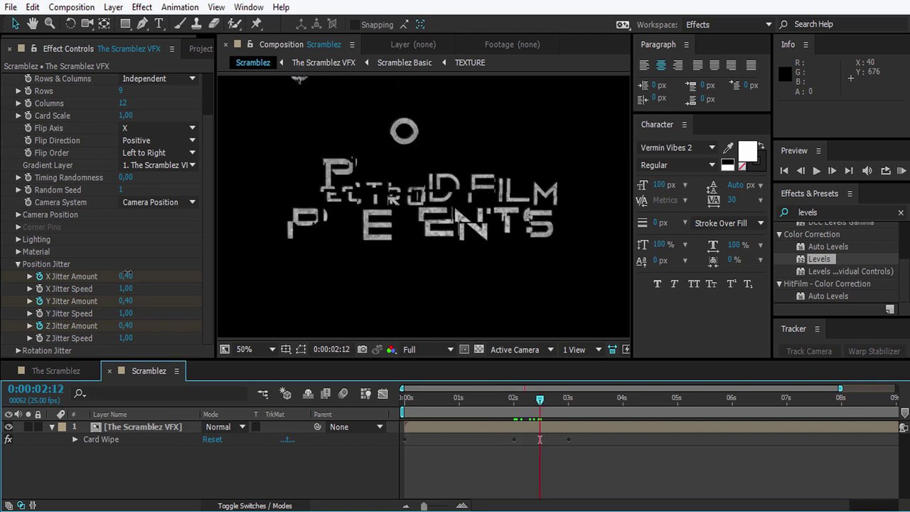
{"action": "left_click", "coordinate": [127, 277]}
{"action": "type", "text": "0,15"}
{"action": "key", "text": "Return"}
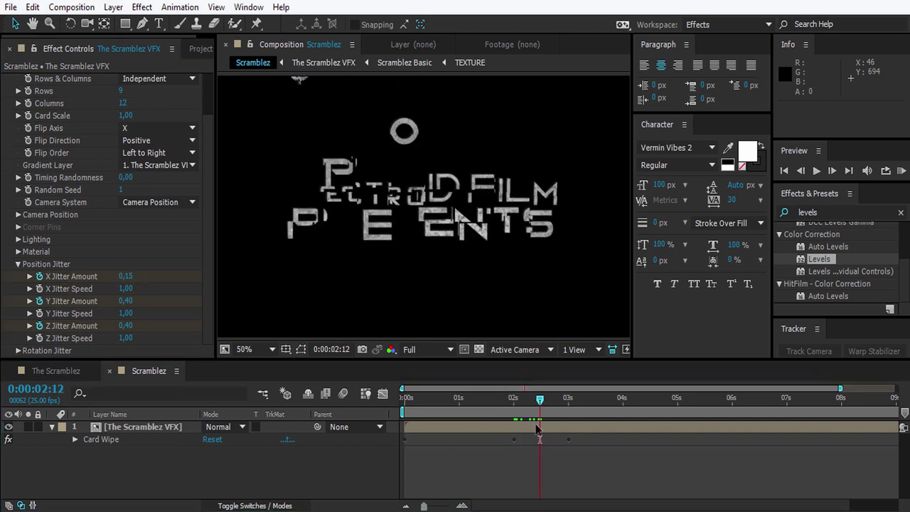
{"action": "left_click", "coordinate": [126, 301]}
{"action": "type", "text": "0,1"}
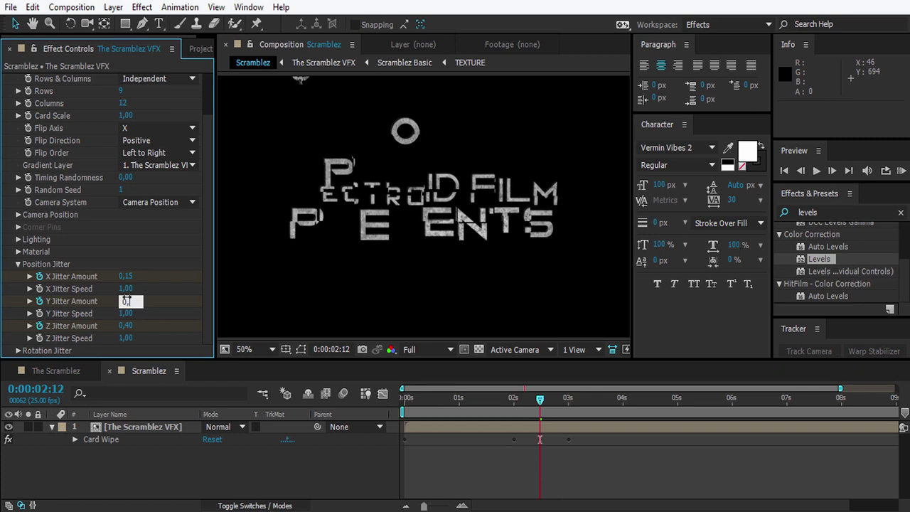
{"action": "type", "text": "5"}
{"action": "left_click", "coordinate": [126, 326]}
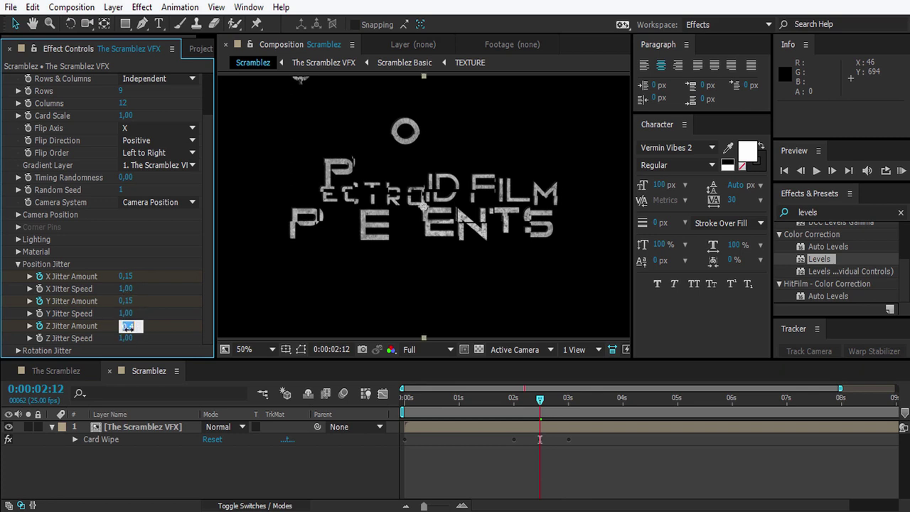
{"action": "type", "text": "0,15"}
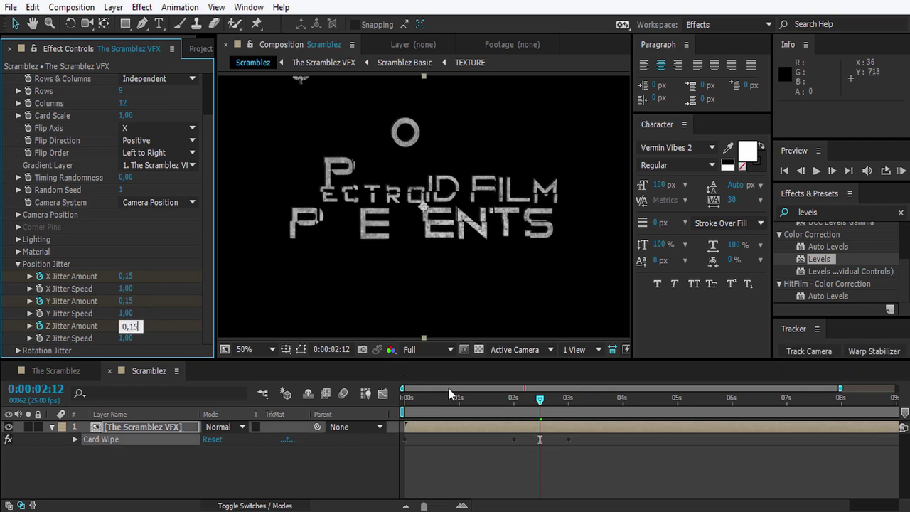
{"action": "left_click", "coordinate": [532, 398]}
- At 3 seconds, set X, Y and Z Jitter Amount to 0 and scrub back to review
{"action": "left_click_drag", "start_coordinate": [532, 401], "coordinate": [568, 403]}
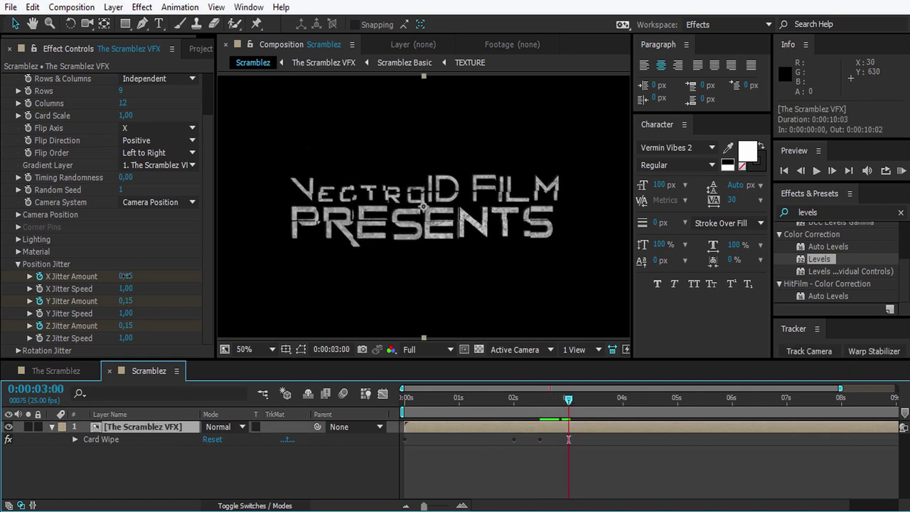
{"action": "left_click", "coordinate": [129, 276]}
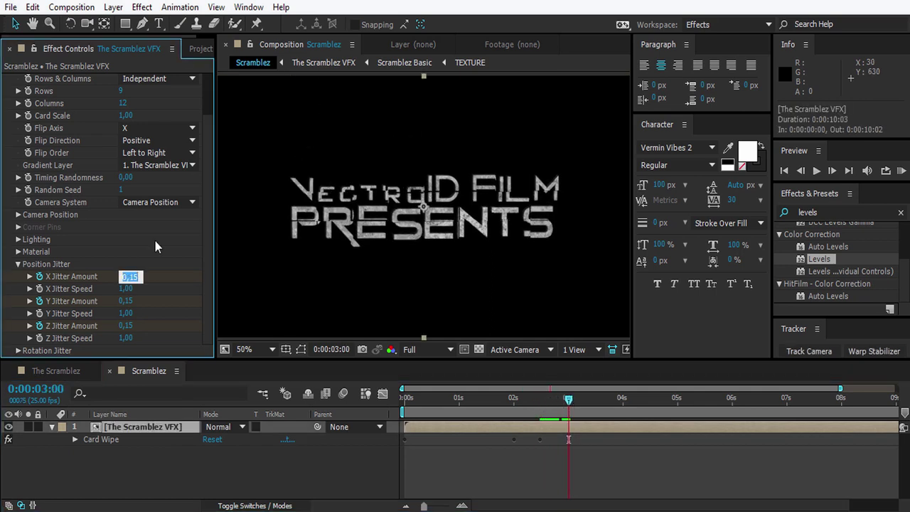
{"action": "type", "text": "0"}
{"action": "left_click", "coordinate": [126, 301]}
{"action": "type", "text": "0"}
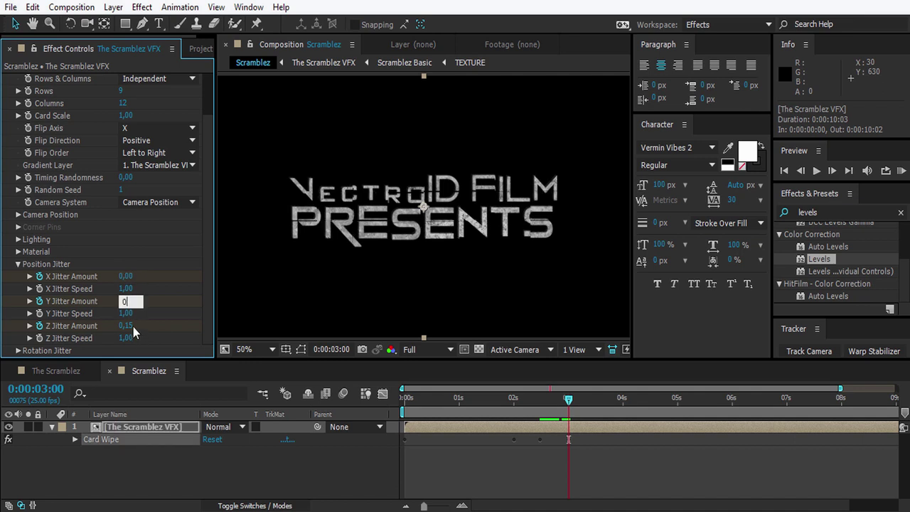
{"action": "left_click", "coordinate": [128, 326]}
{"action": "type", "text": "0"}
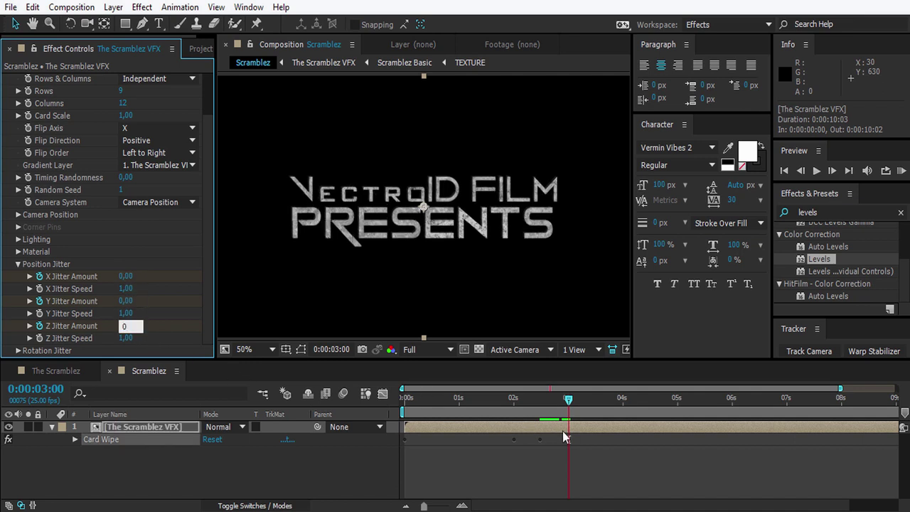
{"action": "left_click", "coordinate": [591, 452]}
{"action": "mouse_move", "coordinate": [568, 416]}
{"action": "left_mouse_down"}
{"action": "mouse_move", "coordinate": [518, 416]}
{"action": "mouse_move", "coordinate": [552, 416]}
{"action": "left_mouse_up"}
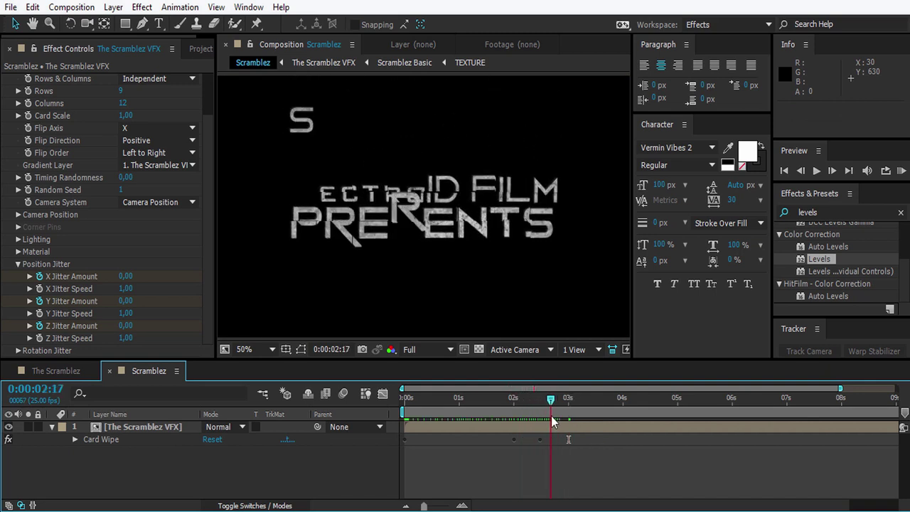
- Set Card Wipe Rows to 25 and Columns to 33, then scrub to preview the finer grid
{"action": "scroll", "coordinate": [203, 235], "scroll_direction": "up", "scroll_amount": 3}
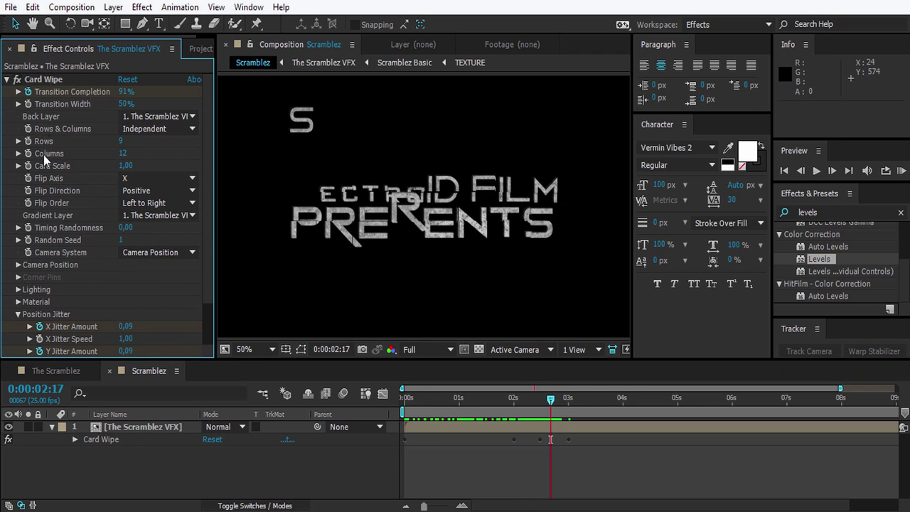
{"action": "left_click_drag", "start_coordinate": [123, 146], "coordinate": [125, 149]}
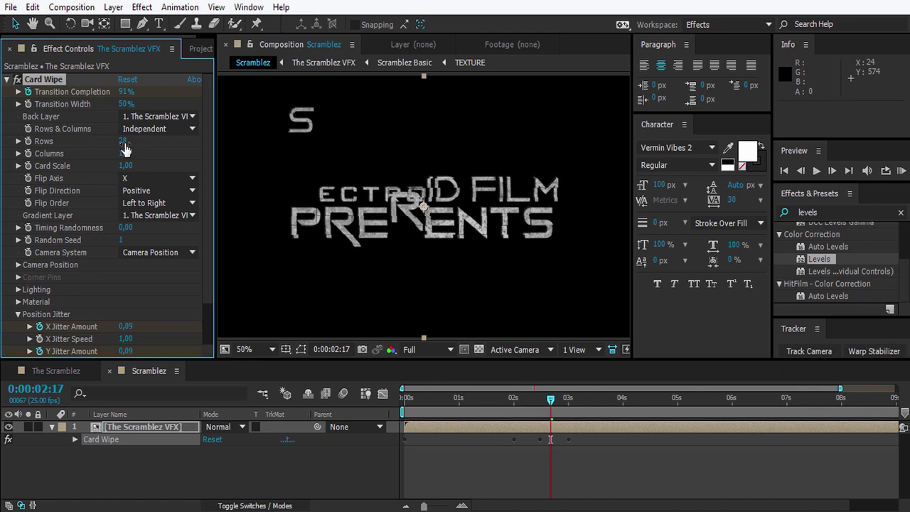
{"action": "left_click", "coordinate": [124, 142]}
{"action": "type", "text": "25"}
{"action": "key", "text": "Return"}
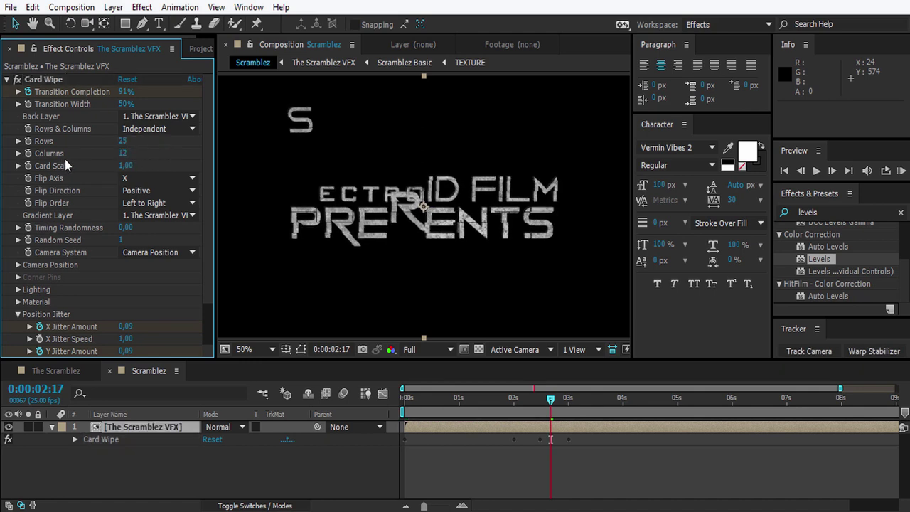
{"action": "left_click", "coordinate": [125, 154]}
{"action": "type", "text": "33"}
{"action": "key", "text": "Return"}
{"action": "mouse_move", "coordinate": [552, 399]}
{"action": "left_mouse_down"}
{"action": "mouse_move", "coordinate": [510, 400]}
{"action": "mouse_move", "coordinate": [520, 401]}
{"action": "left_mouse_up"}
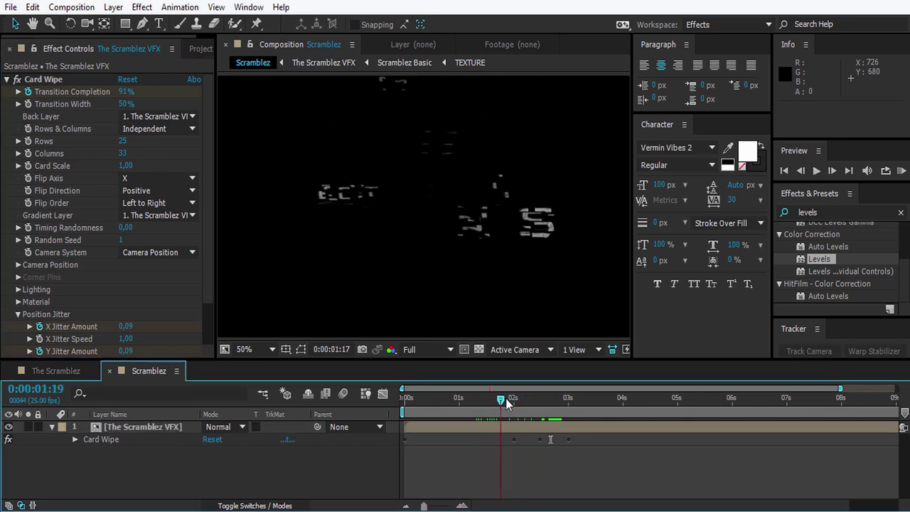
{"action": "mouse_move", "coordinate": [520, 401]}
{"action": "left_mouse_down"}
{"action": "mouse_move", "coordinate": [468, 404]}
{"action": "mouse_move", "coordinate": [542, 407]}
{"action": "mouse_move", "coordinate": [500, 406]}
{"action": "left_mouse_up"}
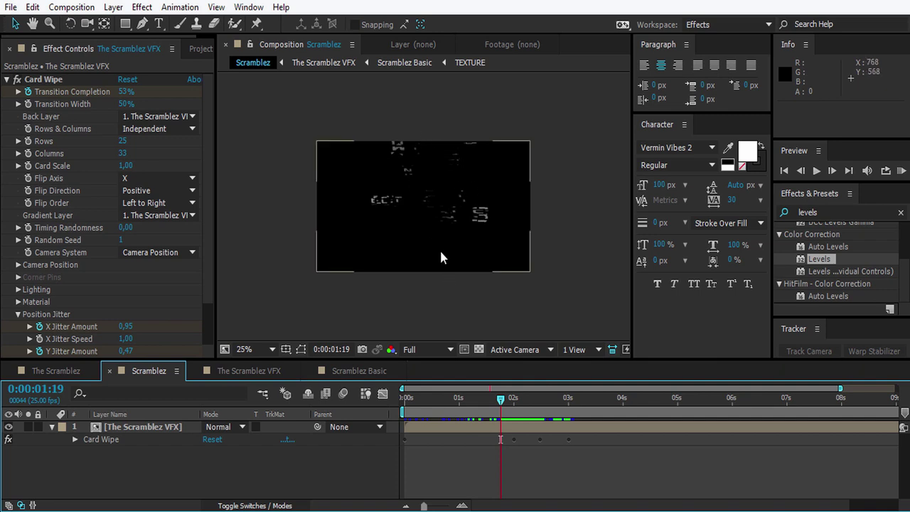
- Open The Scramblez VFX precomp and the Scramblez Basic precomp inside it
{"action": "left_click", "coordinate": [432, 244]}
{"action": "left_click", "coordinate": [152, 426]}
{"action": "double_click", "coordinate": [157, 428]}
{"action": "double_click", "coordinate": [155, 428]}
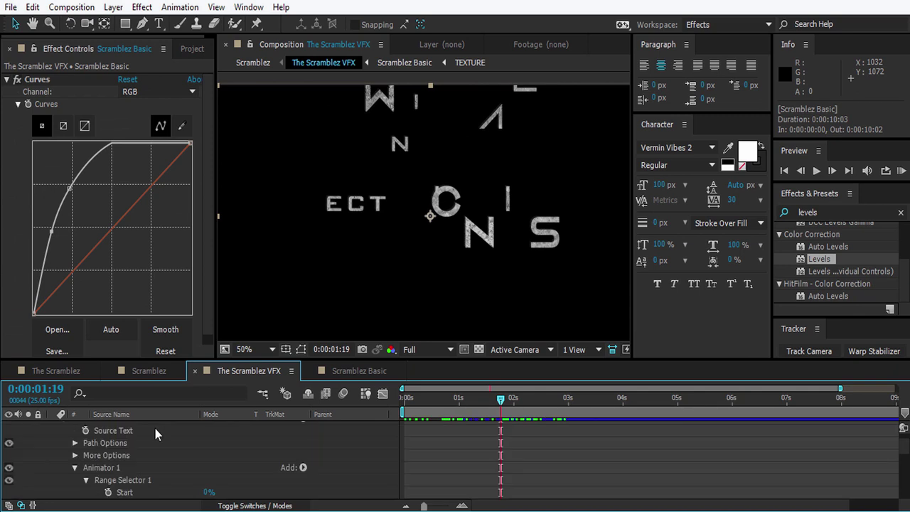
- Apply Effect > Time > Echo to the VectroID Film Presents text layer
{"action": "left_click", "coordinate": [131, 428]}
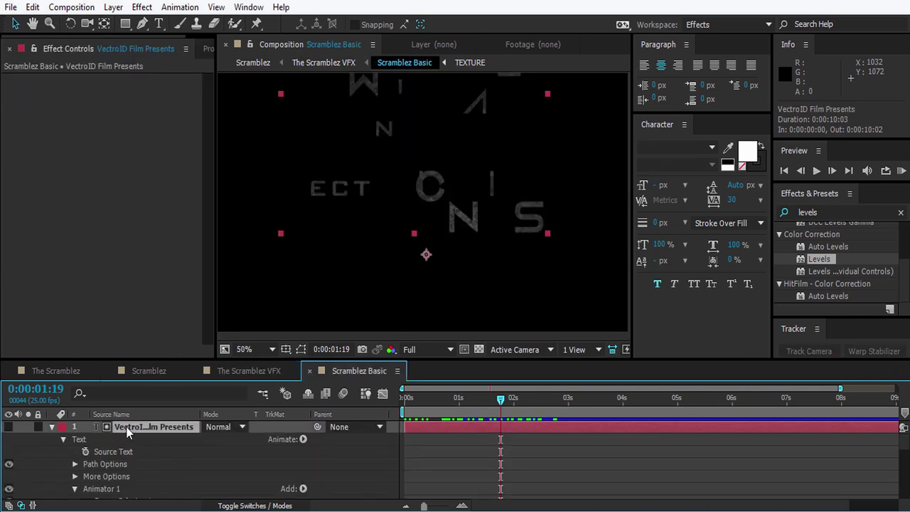
{"action": "left_click", "coordinate": [136, 7]}
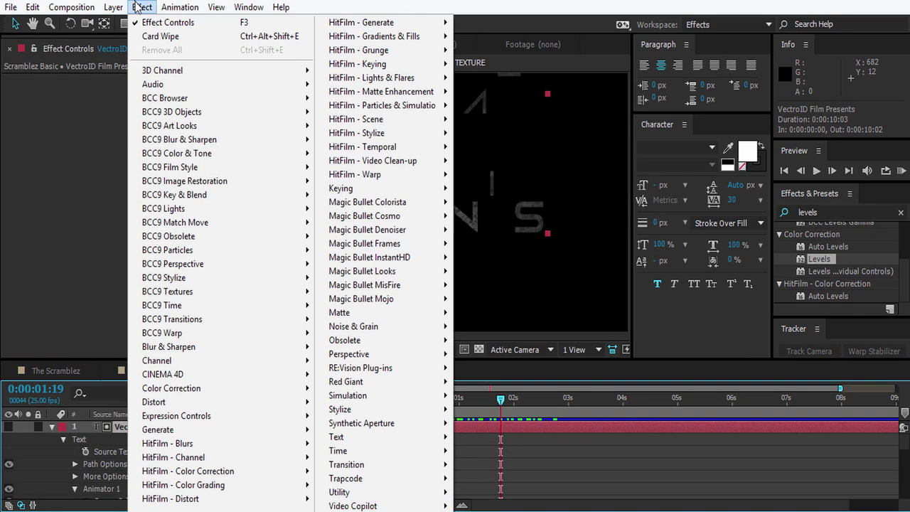
{"action": "mouse_move", "coordinate": [377, 450]}
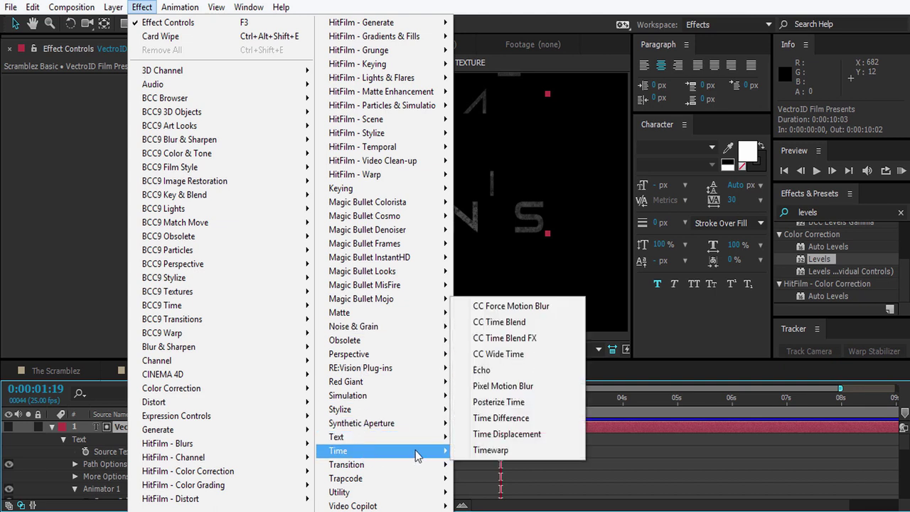
{"action": "left_click", "coordinate": [497, 371]}
{"action": "left_click", "coordinate": [85, 202]}
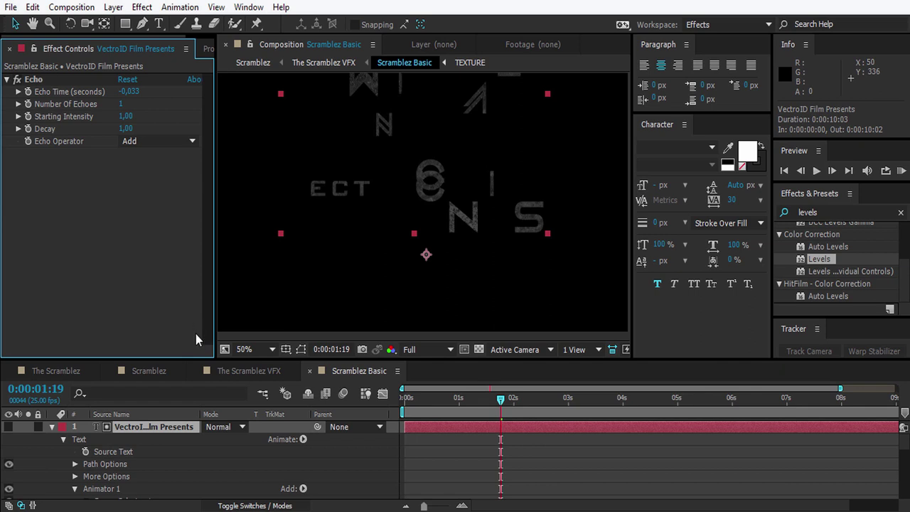
- Set Echo Time to 0.25 s and Number of Echoes to 5
{"action": "left_click", "coordinate": [29, 80]}
{"action": "key", "text": "Return"}
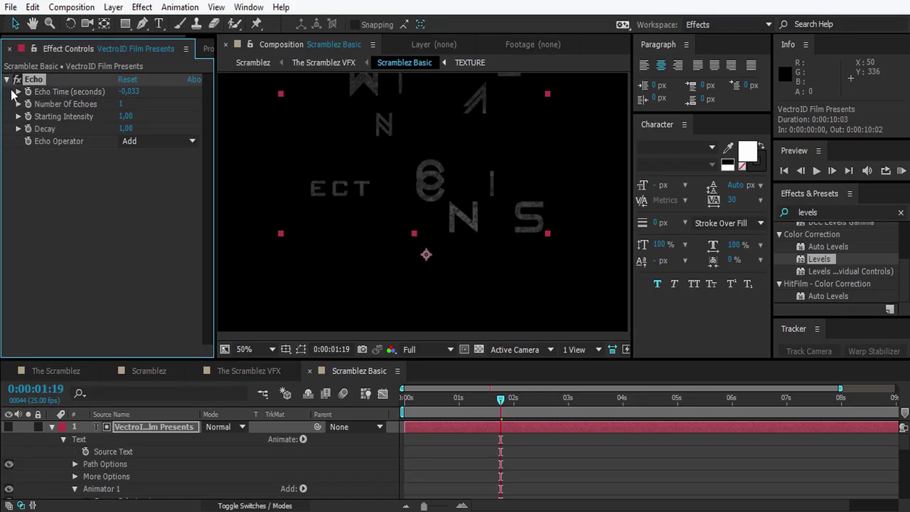
{"action": "left_click", "coordinate": [100, 207]}
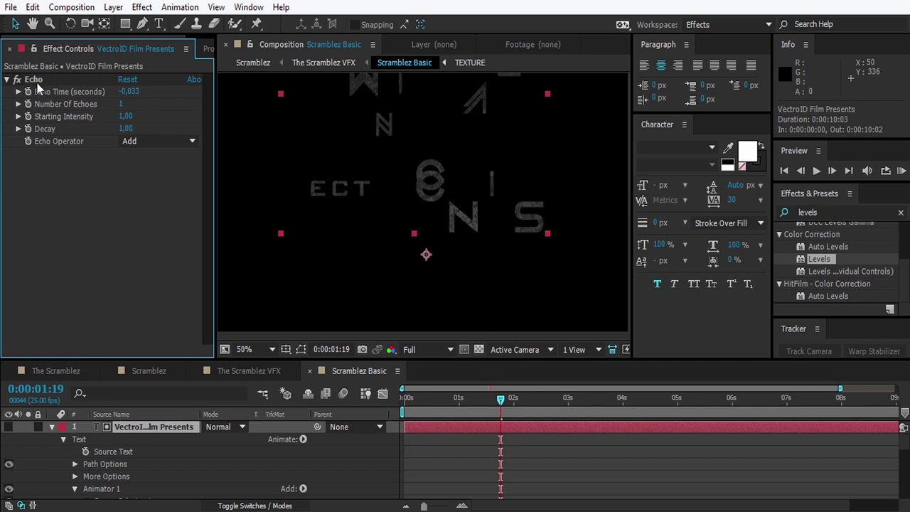
{"action": "left_click", "coordinate": [33, 79]}
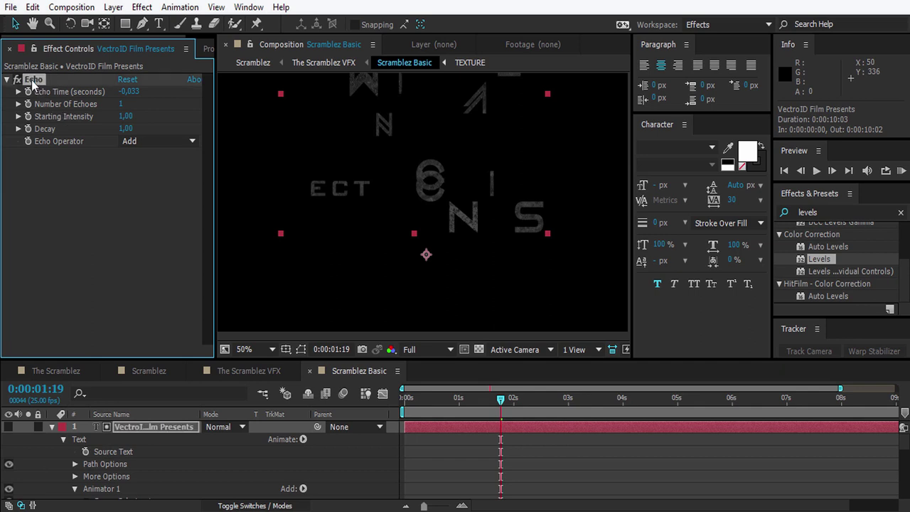
{"action": "left_click", "coordinate": [132, 93]}
{"action": "type", "text": "0,25"}
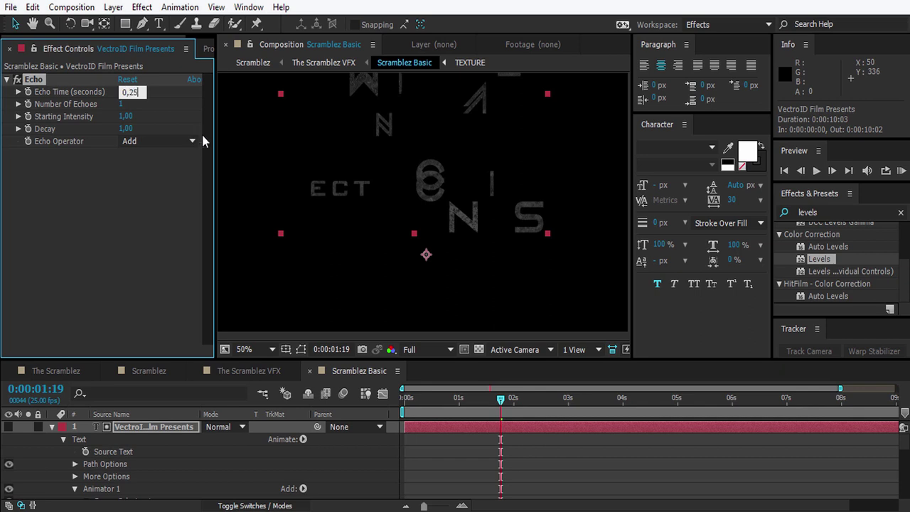
{"action": "left_click", "coordinate": [147, 185]}
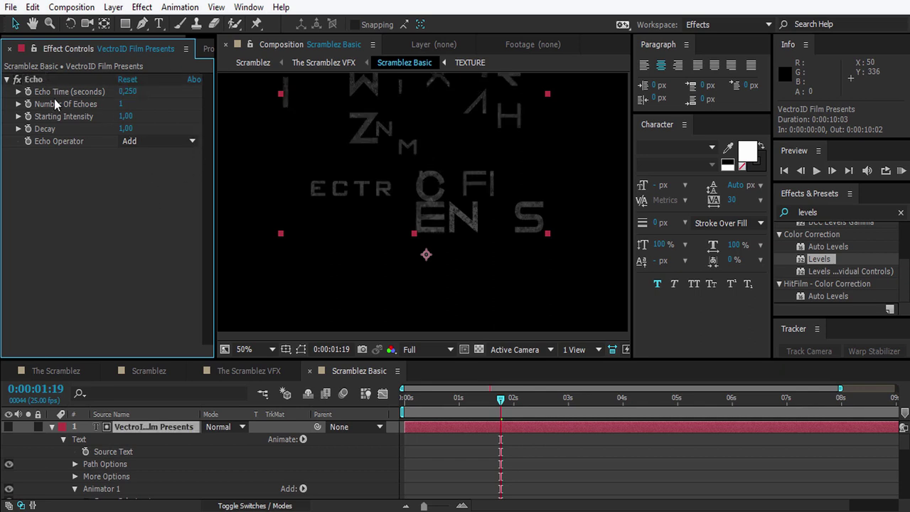
{"action": "left_click", "coordinate": [121, 104]}
{"action": "type", "text": "5"}
{"action": "left_click", "coordinate": [152, 185]}
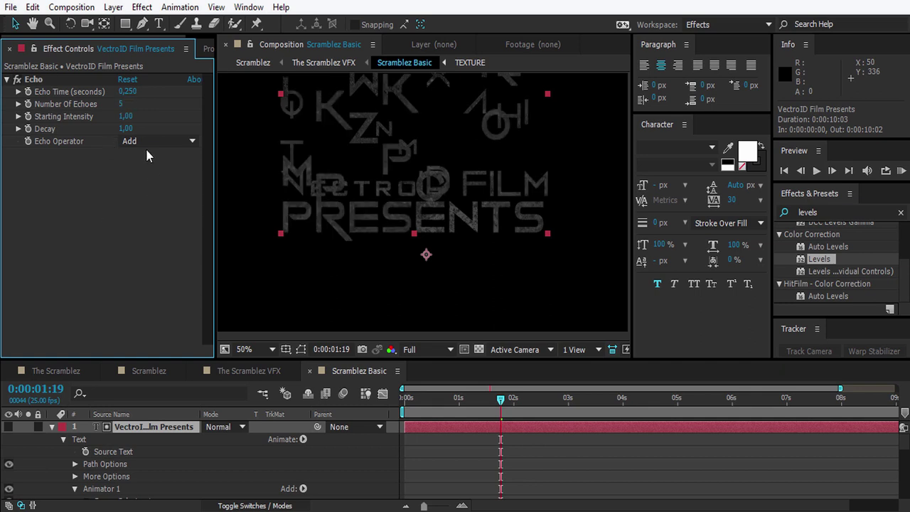
- Set Echo Decay to 0.5, preview an earlier frame and enlarge the viewer
{"action": "left_click_drag", "start_coordinate": [416, 160], "coordinate": [429, 204]}
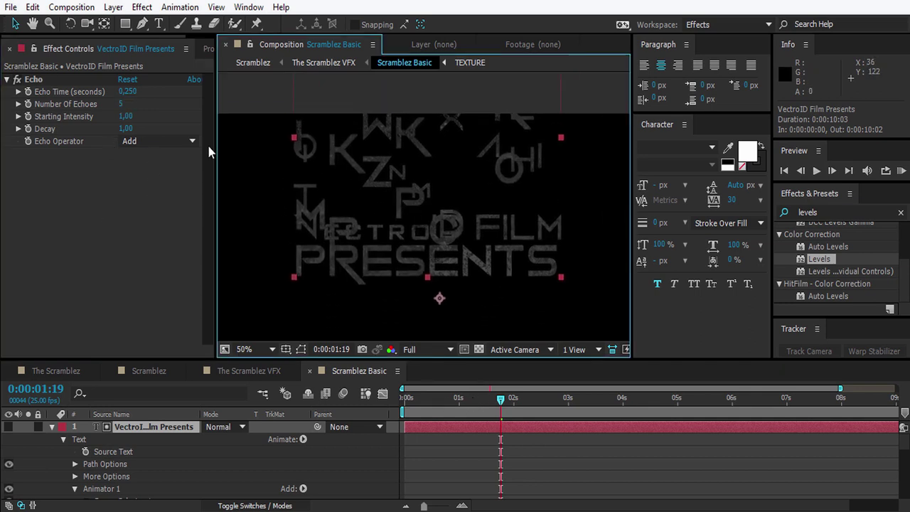
{"action": "left_click", "coordinate": [126, 129]}
{"action": "type", "text": "0,5"}
{"action": "key", "text": "Return"}
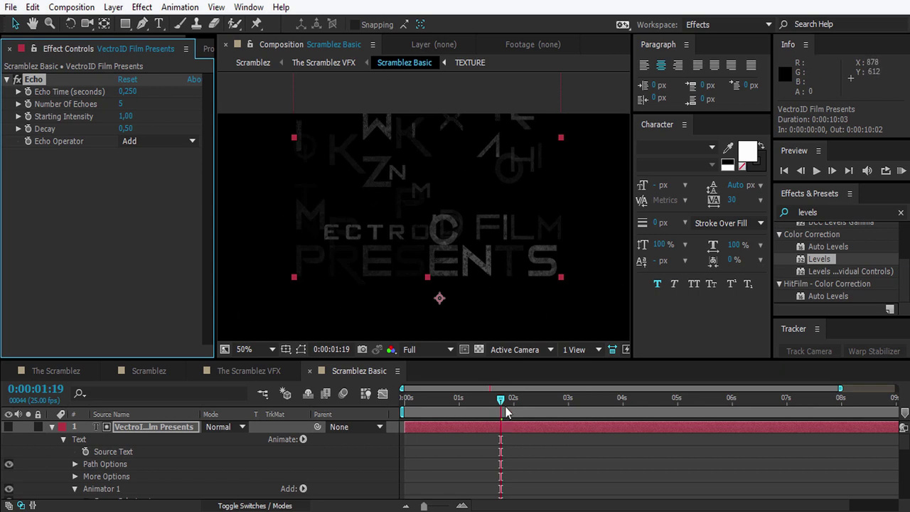
{"action": "left_click_drag", "start_coordinate": [501, 399], "coordinate": [481, 401]}
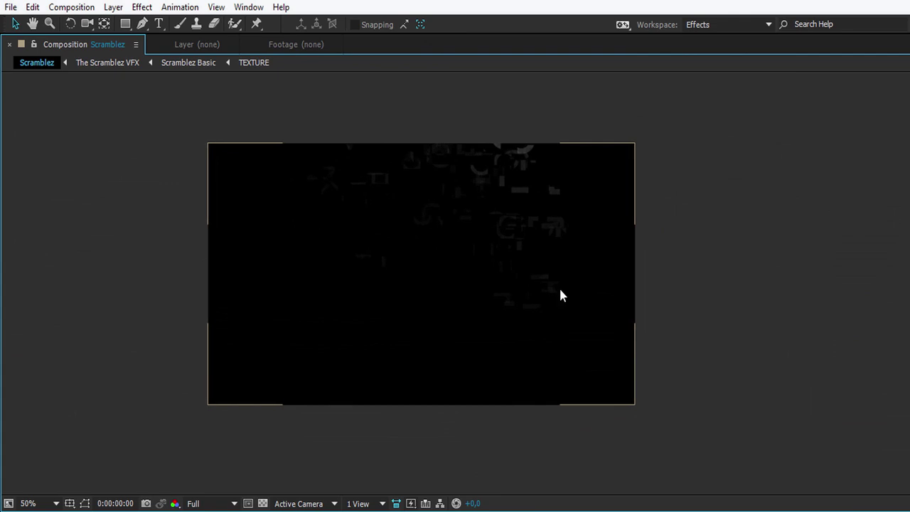
{"action": "key", "text": "shift+slash"}
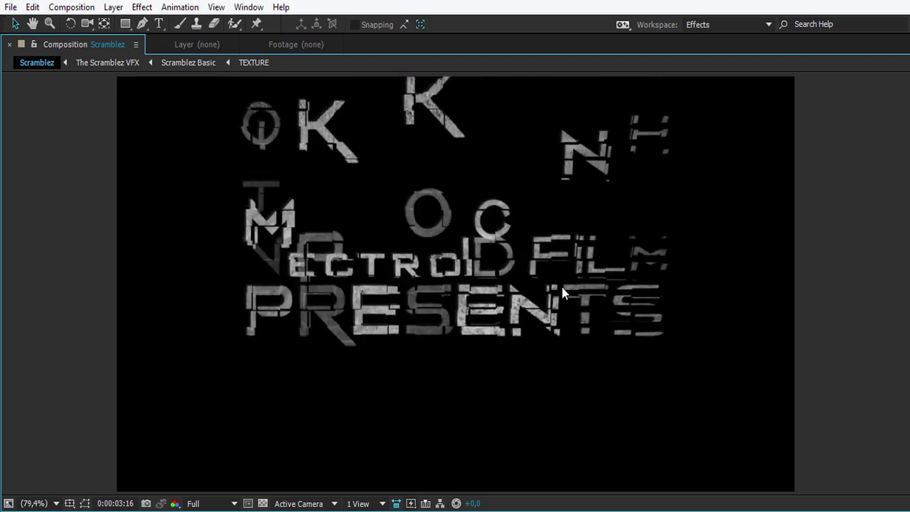
- In the Scramblez Basic composition, scale the title text layer to 60%
{"action": "key", "text": "grave"}
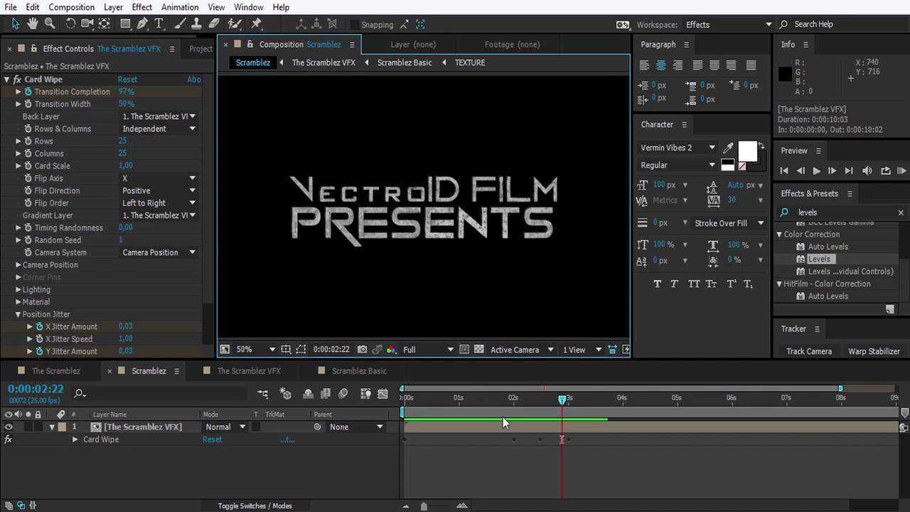
{"action": "left_click", "coordinate": [467, 394]}
{"action": "left_click", "coordinate": [355, 371]}
{"action": "left_click", "coordinate": [131, 428]}
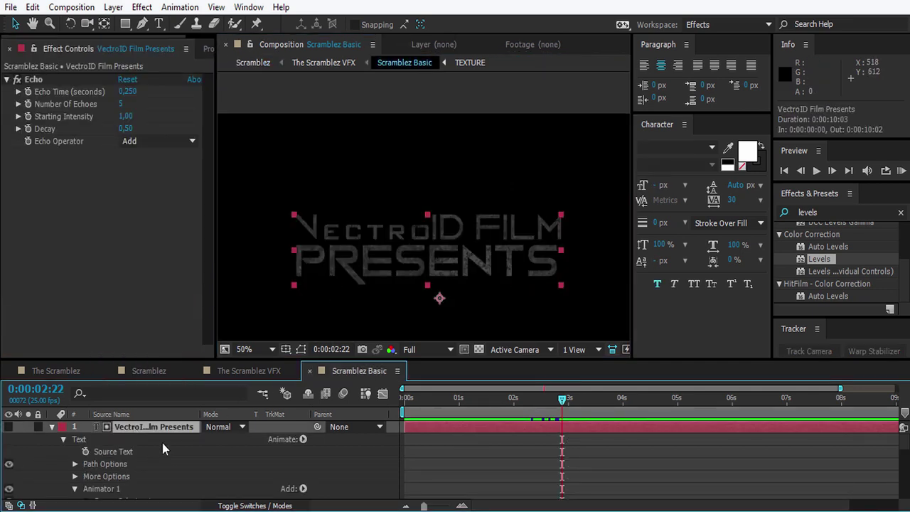
{"action": "key", "text": "s"}
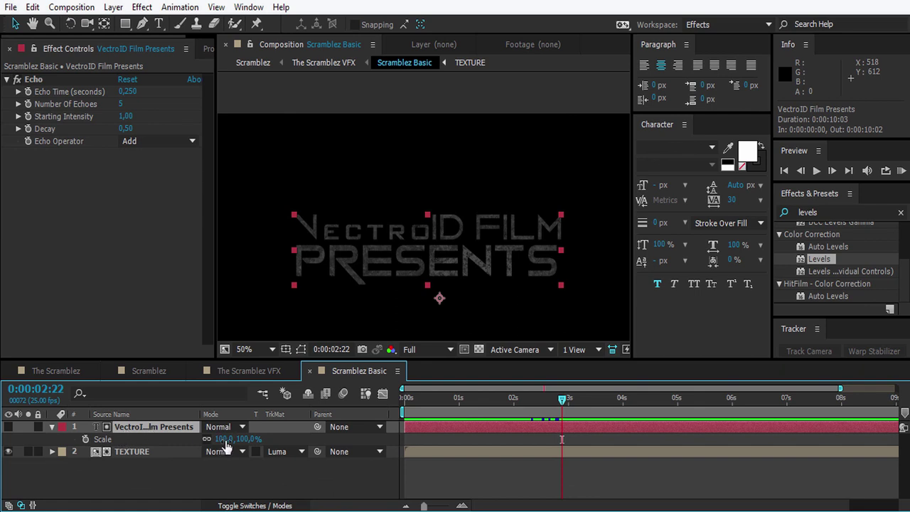
{"action": "left_click", "coordinate": [224, 438]}
{"action": "type", "text": "60"}
{"action": "left_click", "coordinate": [488, 293]}
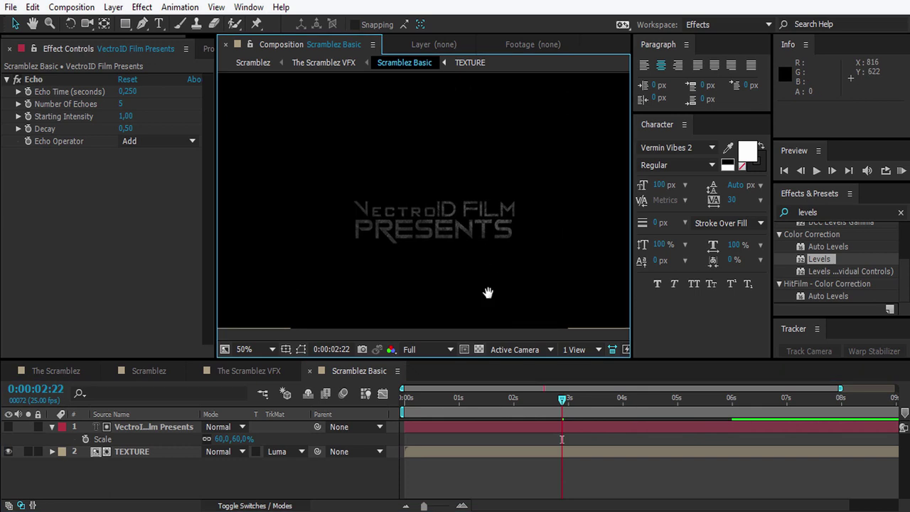
- Move the VectroID Film Presents title upward, then return to the Scramblez composition
{"action": "key", "text": "grave"}
{"action": "key", "text": "grave"}
{"action": "left_click", "coordinate": [132, 452]}
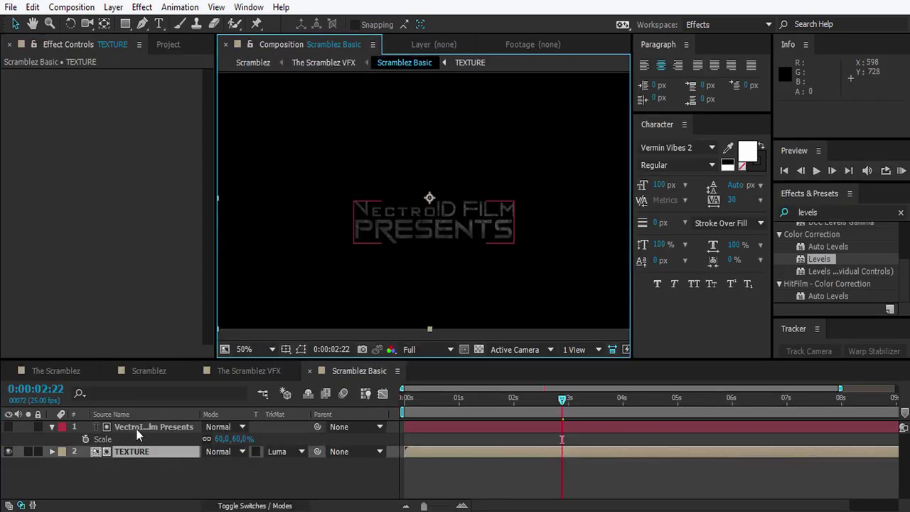
{"action": "left_click", "coordinate": [138, 430]}
{"action": "key", "text": "grave"}
{"action": "left_click_drag", "start_coordinate": [485, 297], "coordinate": [482, 280]}
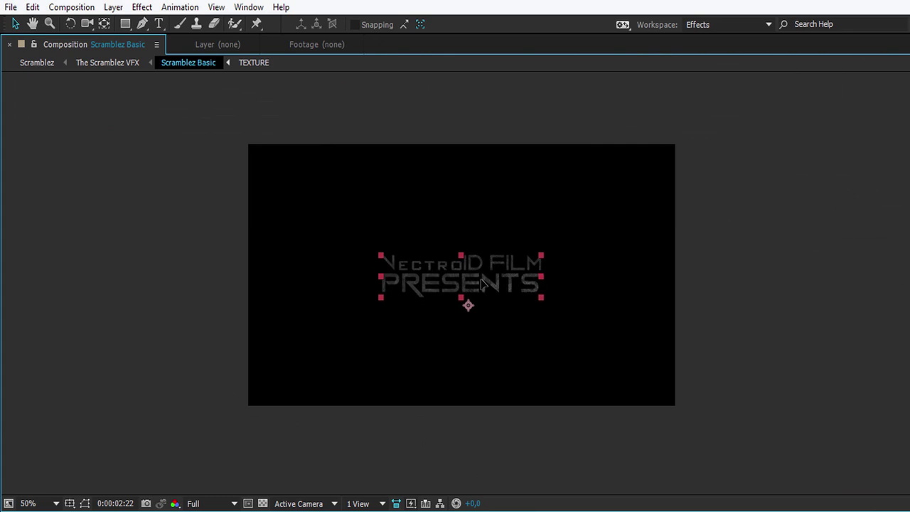
{"action": "key", "text": "grave"}
{"action": "left_click", "coordinate": [148, 371]}
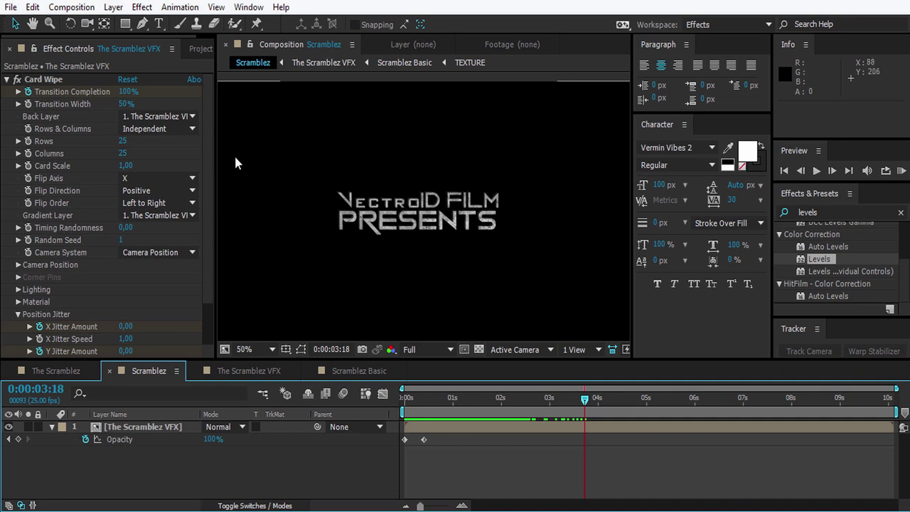
- Add GRAIN TEXTURE 02.png from the IMAGES folder as a layer beneath The Scramblez VFX
{"action": "left_click", "coordinate": [192, 48]}
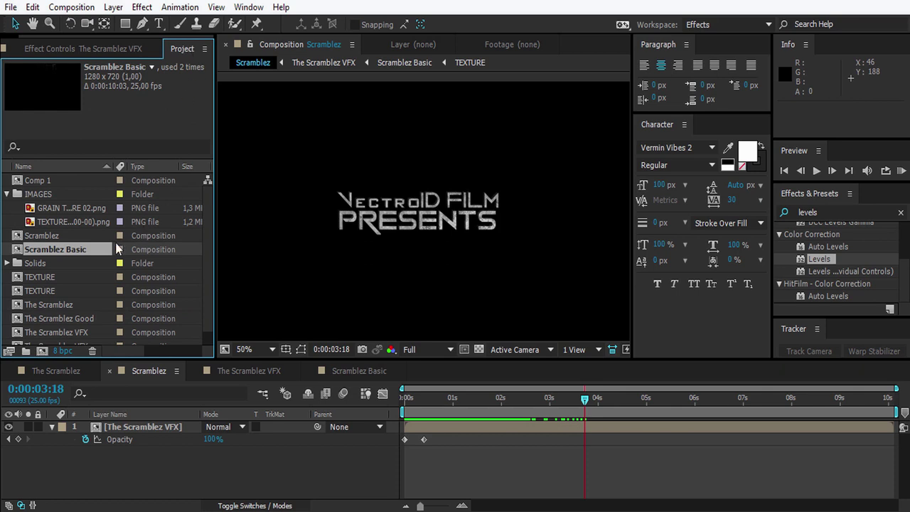
{"action": "left_click", "coordinate": [40, 197]}
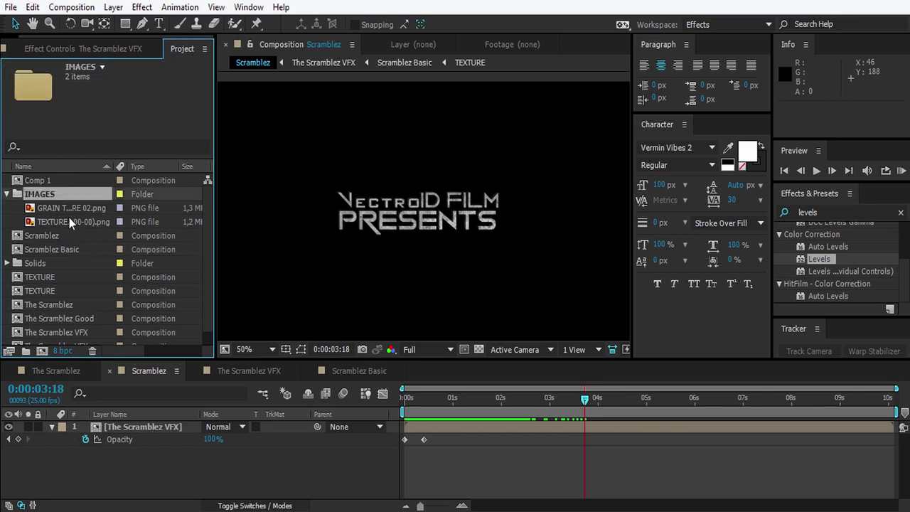
{"action": "left_click", "coordinate": [60, 208]}
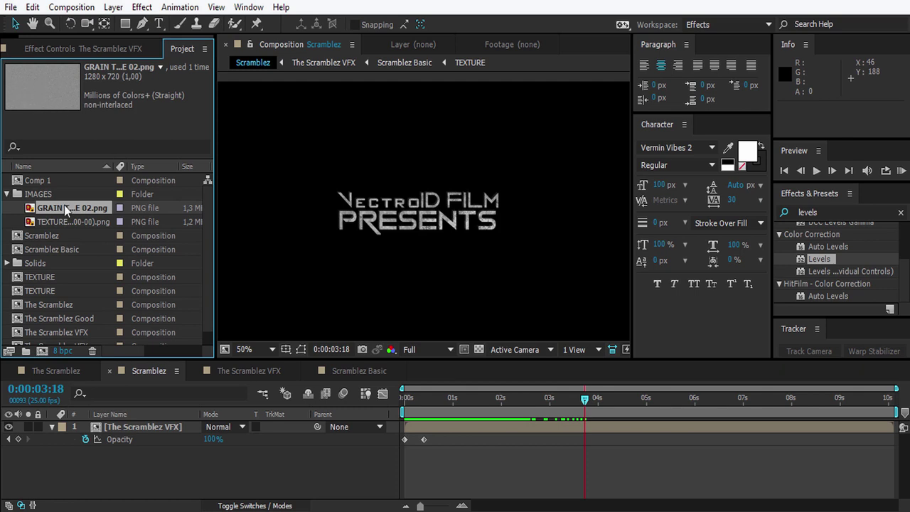
{"action": "mouse_move", "coordinate": [54, 209]}
{"action": "left_mouse_down"}
{"action": "mouse_move", "coordinate": [142, 415]}
{"action": "mouse_move", "coordinate": [133, 439]}
{"action": "left_mouse_up"}
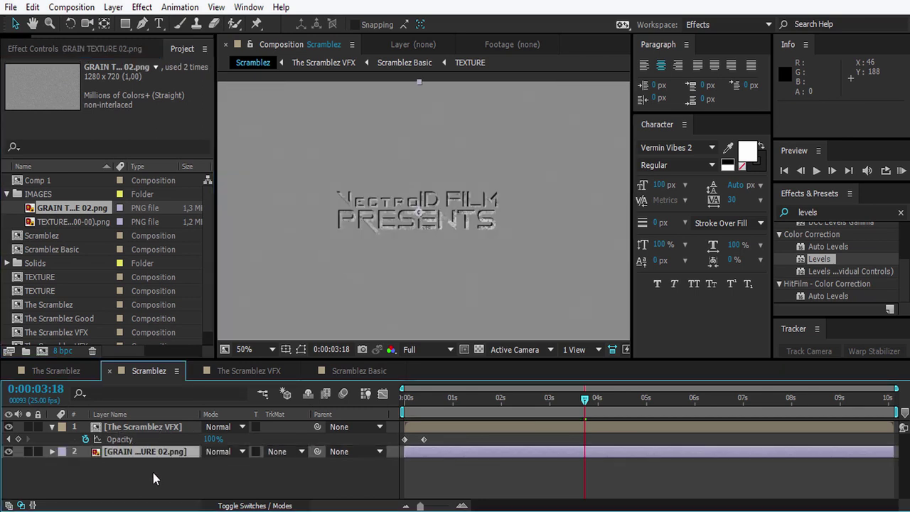
- Create a new black solid layer and name it BG
{"action": "left_click", "coordinate": [153, 473]}
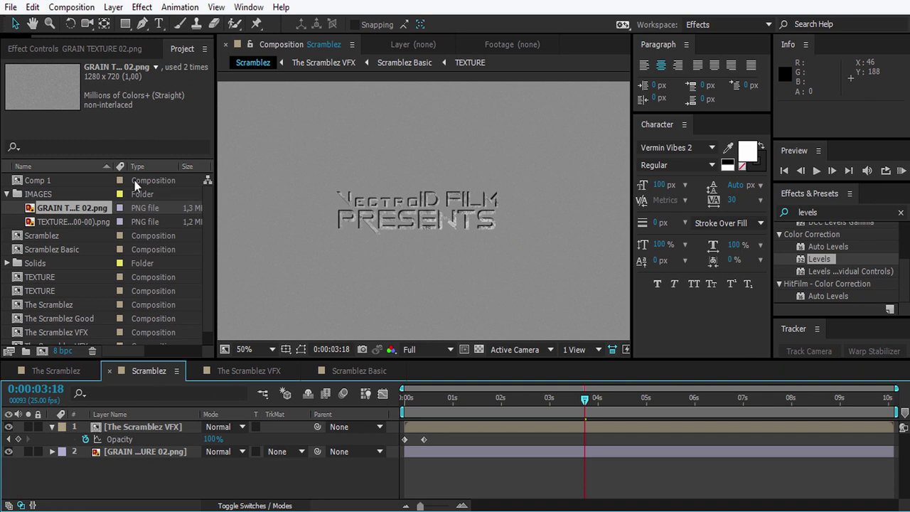
{"action": "left_click", "coordinate": [113, 7]}
{"action": "mouse_move", "coordinate": [341, 6]}
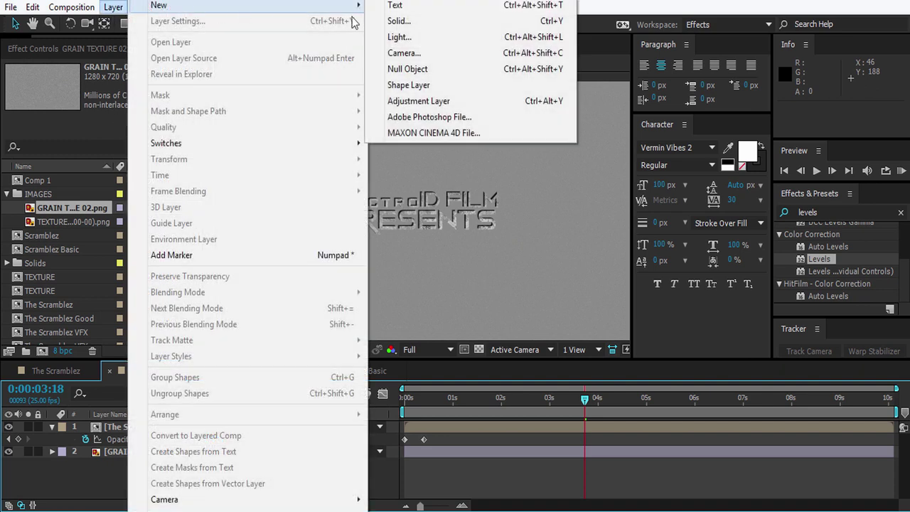
{"action": "left_click", "coordinate": [425, 25]}
{"action": "left_click", "coordinate": [147, 239]}
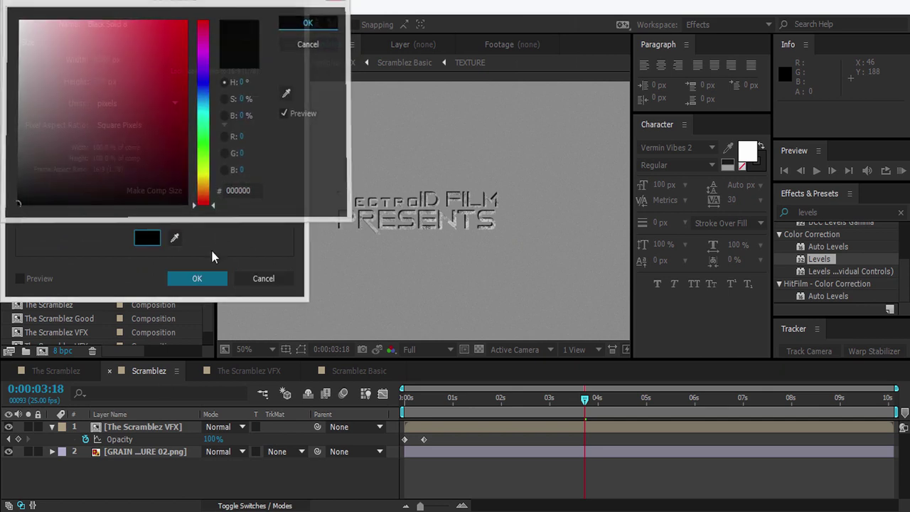
{"action": "left_click", "coordinate": [196, 278]}
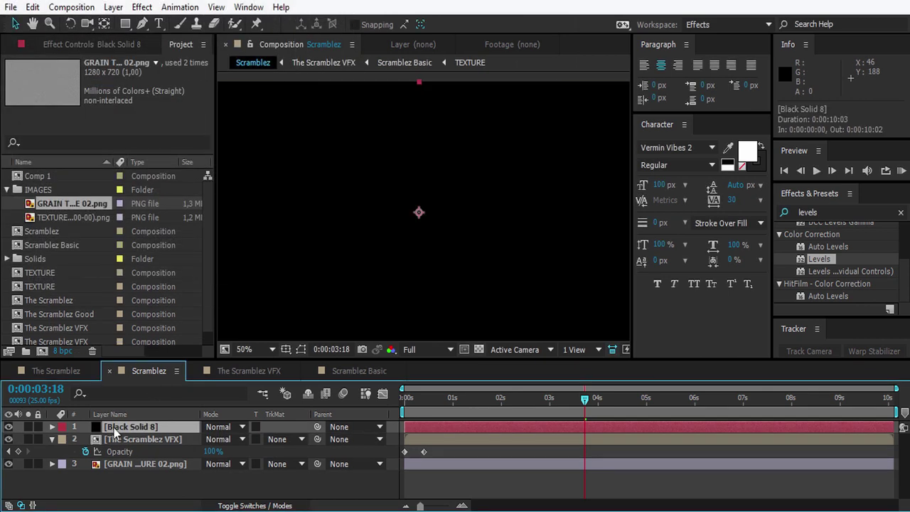
{"action": "key", "text": "Return"}
{"action": "type", "text": "BG"}
{"action": "key", "text": "Return"}
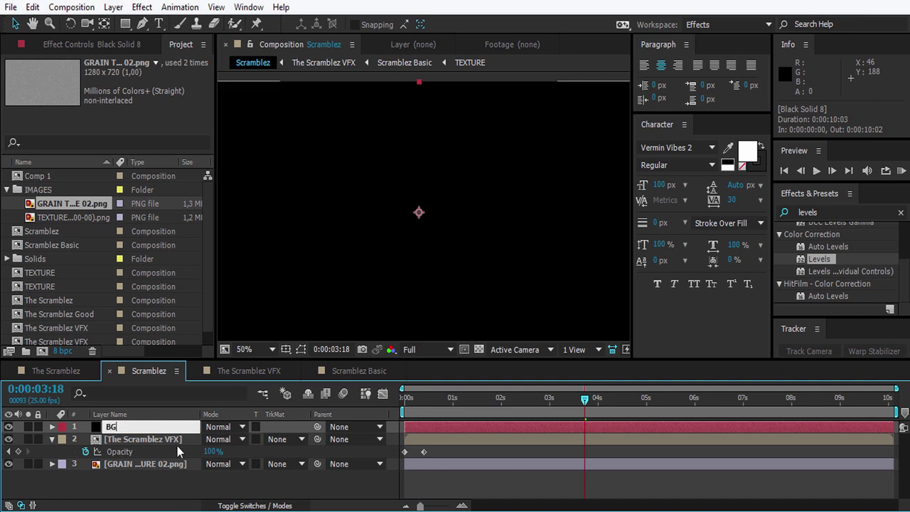
- Move the BG solid to the bottom of the stack, below GRAIN TEXTURE 02.png
{"action": "left_click", "coordinate": [112, 435]}
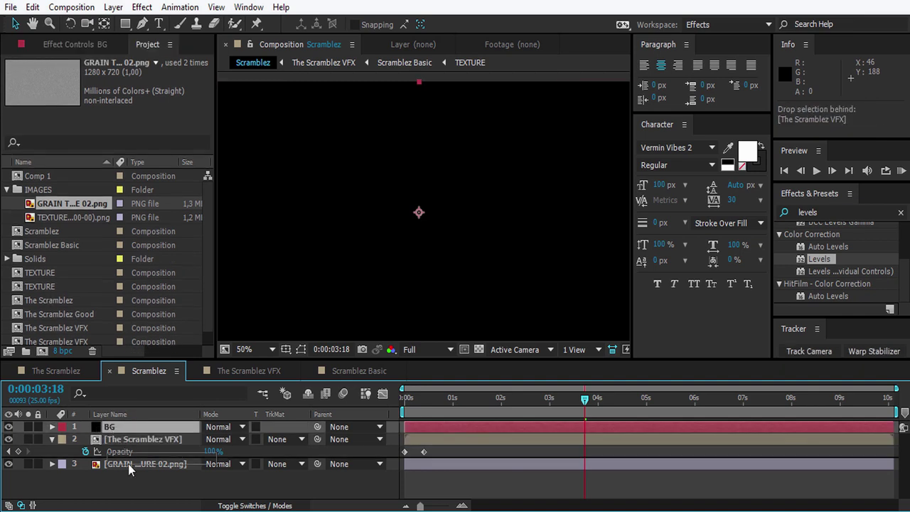
{"action": "left_click_drag", "start_coordinate": [110, 427], "coordinate": [112, 463]}
{"action": "left_click", "coordinate": [111, 453]}
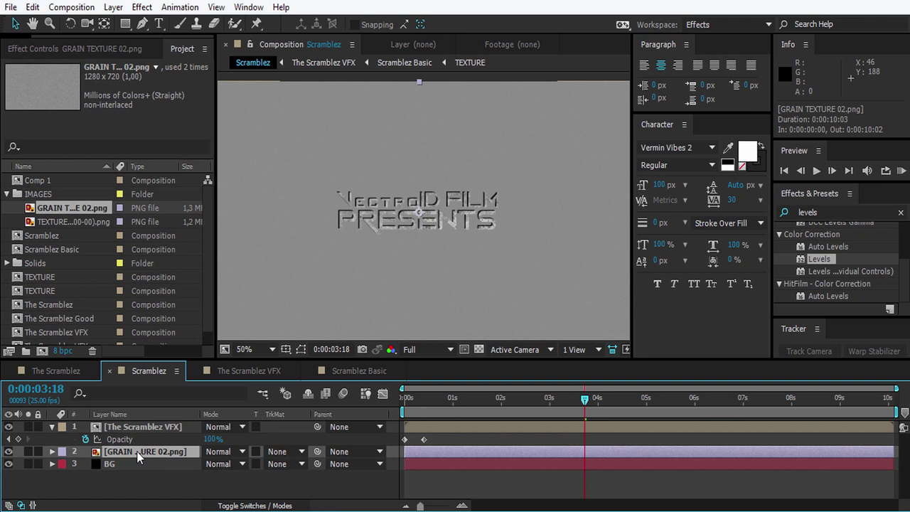
- Apply a radial Gradient Ramp to BG, centred behind the title, with the grain layer hidden
{"action": "left_click", "coordinate": [112, 466]}
{"action": "type", "text": "grad"}
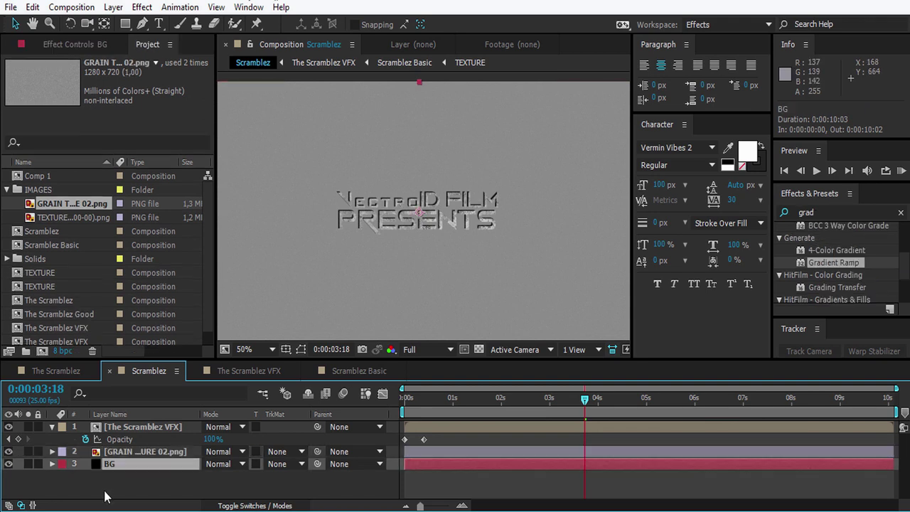
{"action": "left_click", "coordinate": [141, 7]}
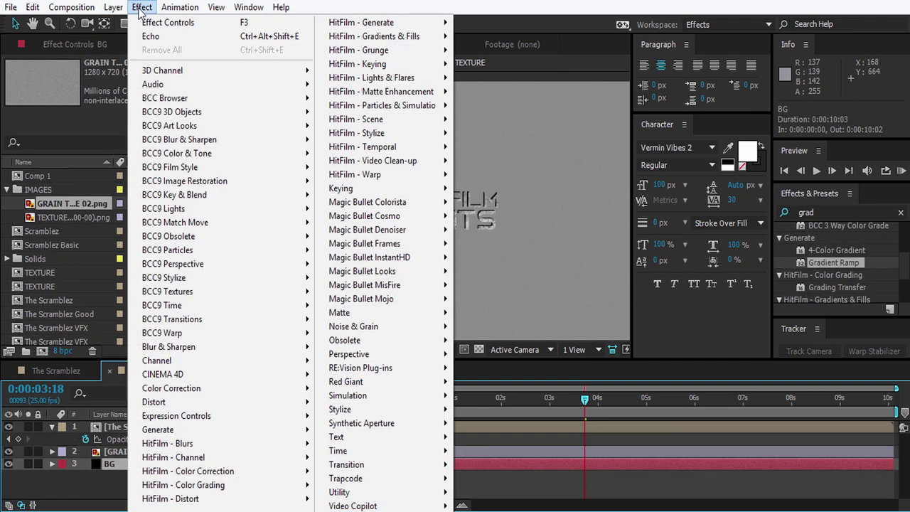
{"action": "mouse_move", "coordinate": [231, 435]}
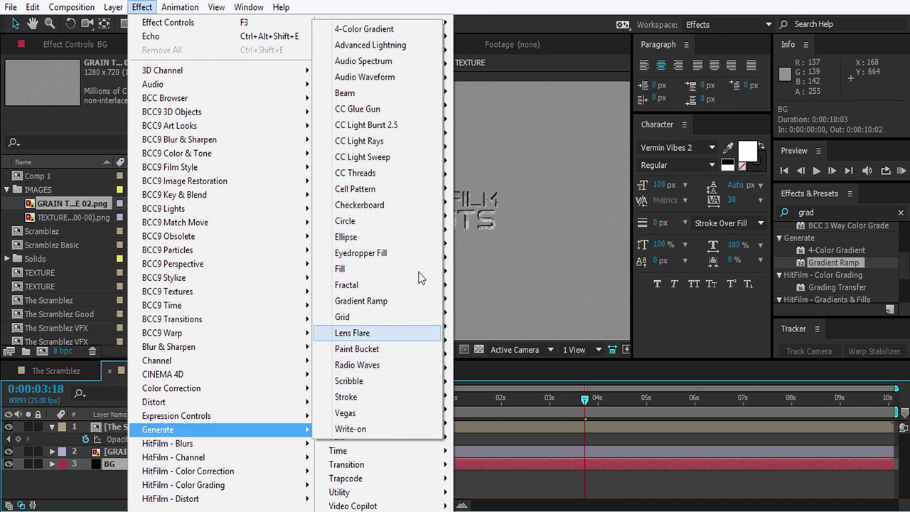
{"action": "left_click", "coordinate": [377, 301]}
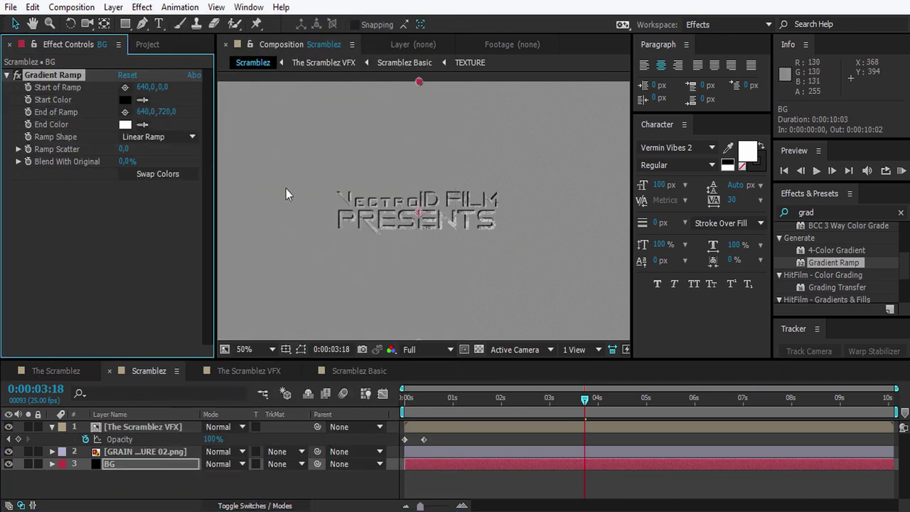
{"action": "left_click", "coordinate": [145, 452]}
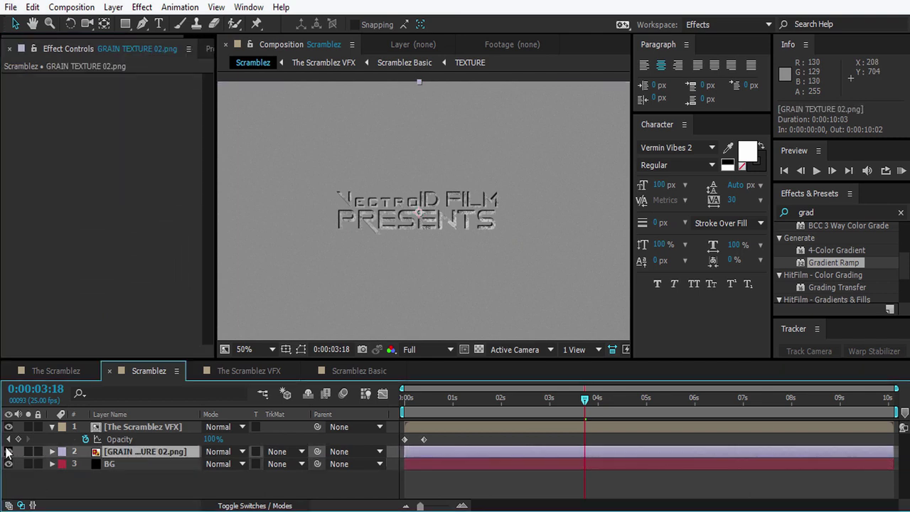
{"action": "left_click", "coordinate": [8, 452]}
{"action": "left_click", "coordinate": [131, 465]}
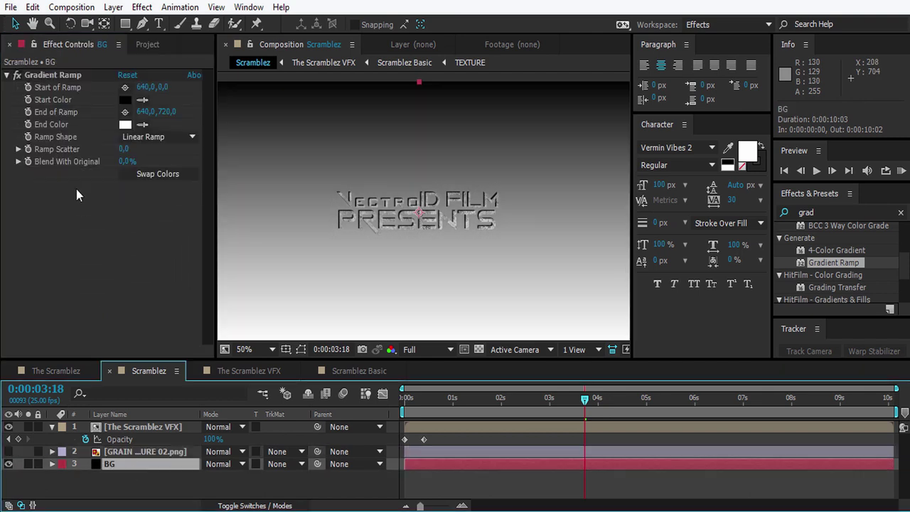
{"action": "left_click", "coordinate": [47, 76]}
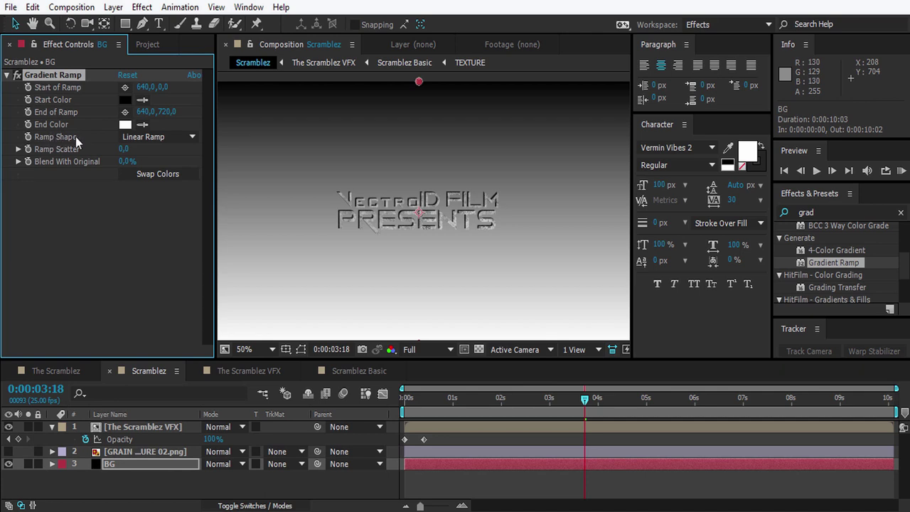
{"action": "left_click", "coordinate": [142, 137]}
{"action": "left_click", "coordinate": [158, 169]}
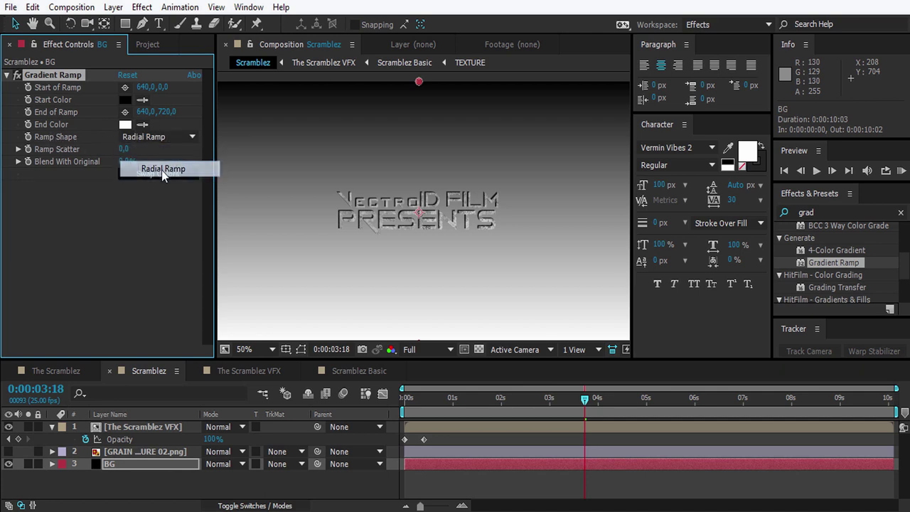
{"action": "left_click_drag", "start_coordinate": [418, 81], "coordinate": [418, 97]}
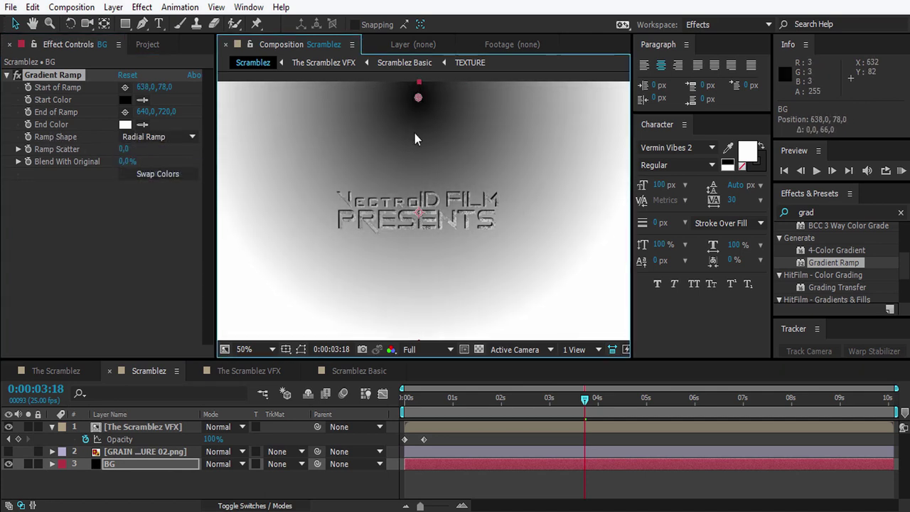
{"action": "left_click_drag", "start_coordinate": [415, 133], "coordinate": [412, 181]}
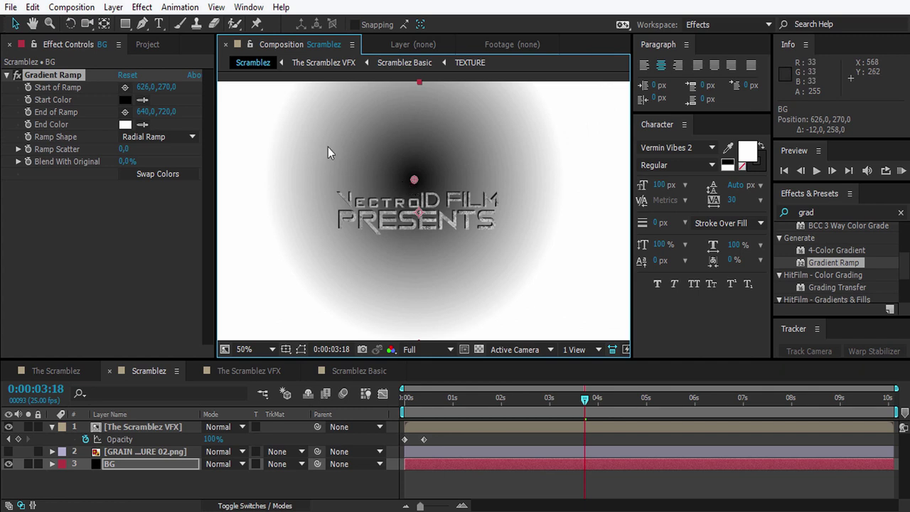
- Set the ramp's start colour to grey 5E5E5E and end colour to near-black 050505
{"action": "left_click", "coordinate": [128, 99]}
{"action": "mouse_move", "coordinate": [81, 116]}
{"action": "left_mouse_down"}
{"action": "mouse_move", "coordinate": [8, 149]}
{"action": "mouse_move", "coordinate": [14, 141]}
{"action": "left_mouse_up"}
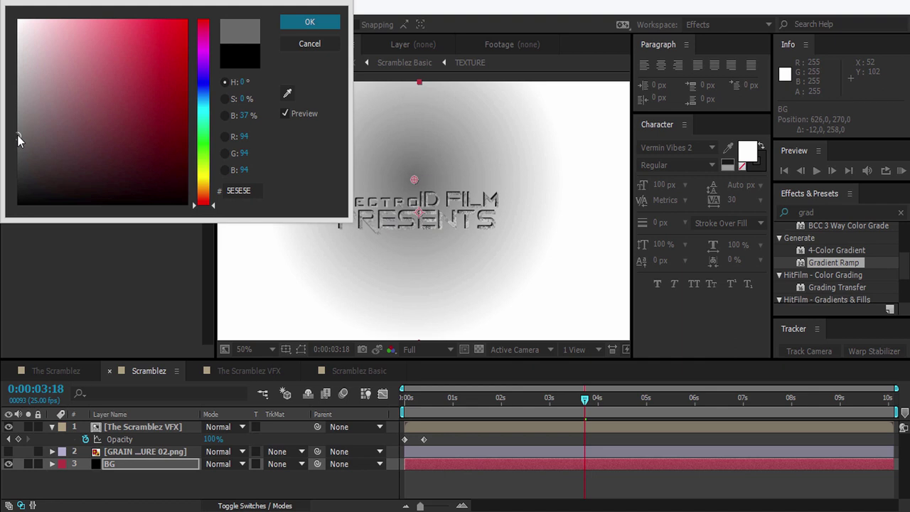
{"action": "left_click", "coordinate": [310, 22]}
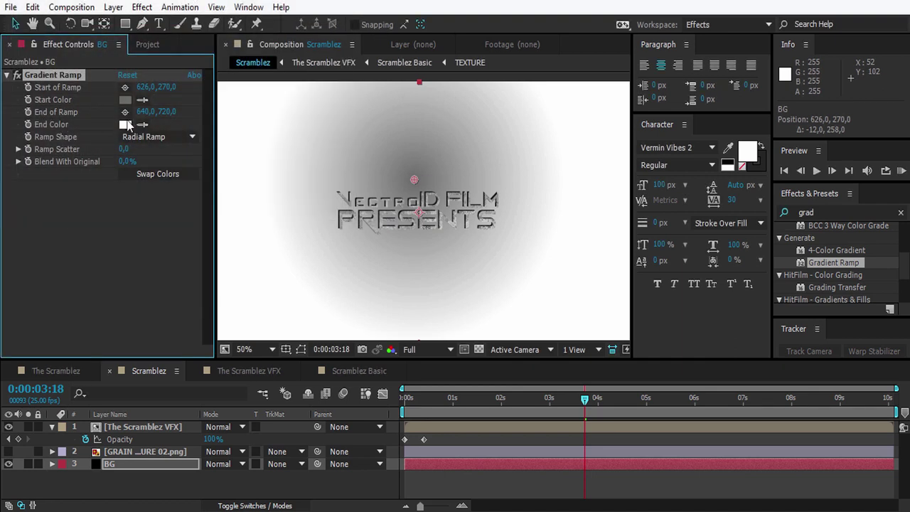
{"action": "left_click", "coordinate": [126, 124]}
{"action": "mouse_move", "coordinate": [44, 153]}
{"action": "left_mouse_down"}
{"action": "mouse_move", "coordinate": [7, 209]}
{"action": "mouse_move", "coordinate": [4, 200]}
{"action": "mouse_move", "coordinate": [18, 202]}
{"action": "left_mouse_up"}
{"action": "left_click", "coordinate": [310, 22]}
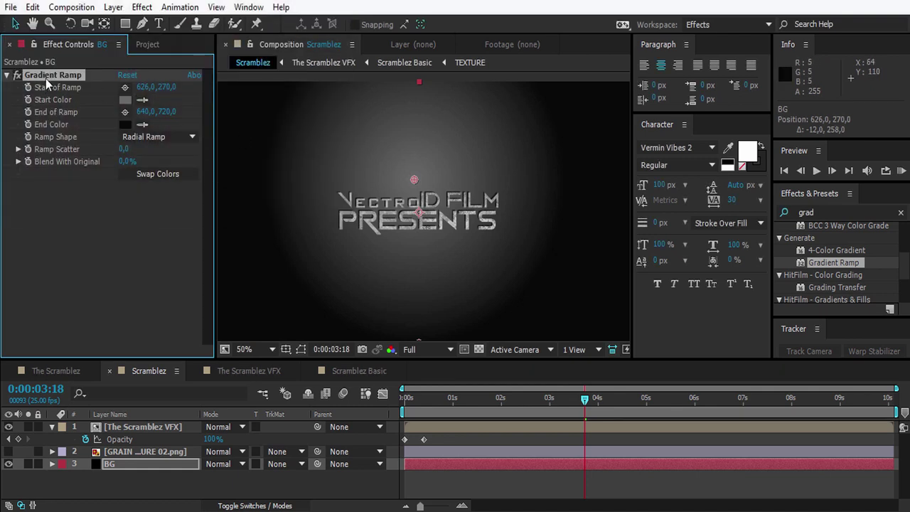
- Drag the gradient start point above the frame to 640,-128 and the end point to 644,796
{"action": "key", "text": "period"}
{"action": "left_click_drag", "start_coordinate": [402, 153], "coordinate": [400, 148]}
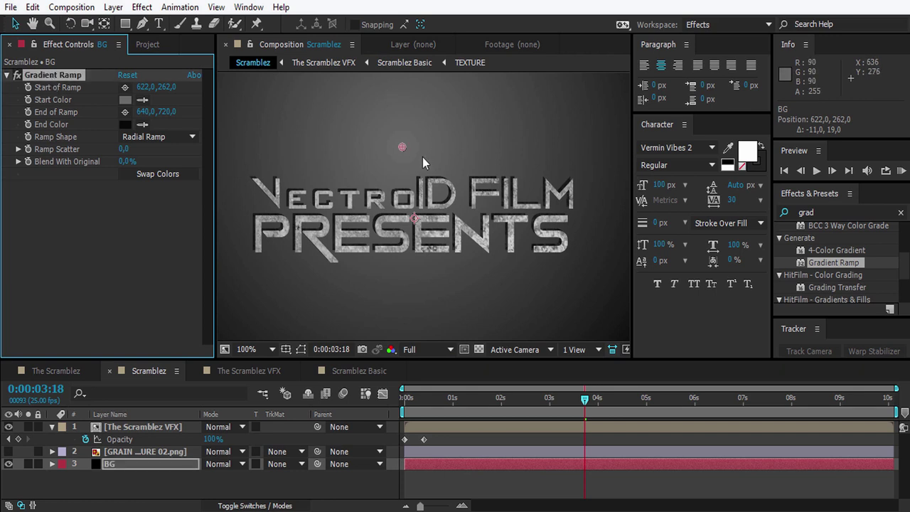
{"action": "key", "text": "comma"}
{"action": "mouse_move", "coordinate": [408, 224]}
{"action": "left_mouse_down"}
{"action": "mouse_move", "coordinate": [418, 183]}
{"action": "mouse_move", "coordinate": [416, 121]}
{"action": "left_mouse_up"}
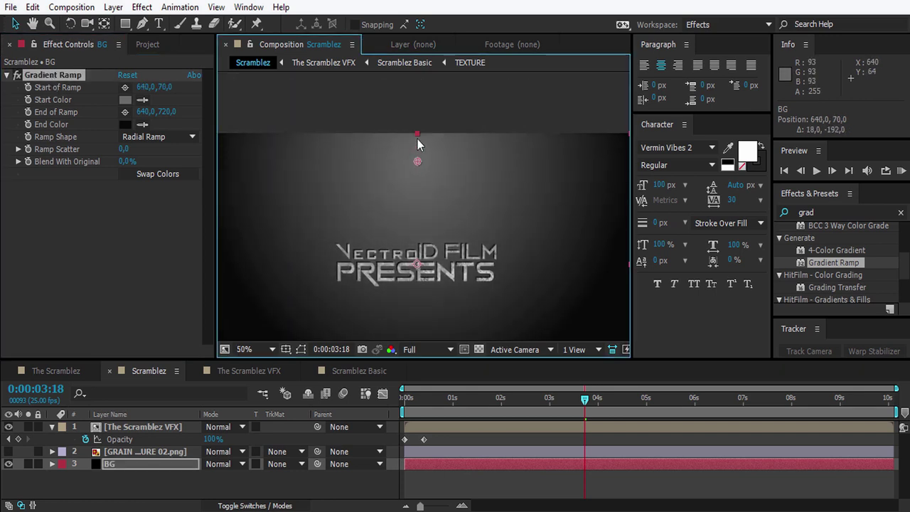
{"action": "left_click_drag", "start_coordinate": [416, 88], "coordinate": [418, 86]}
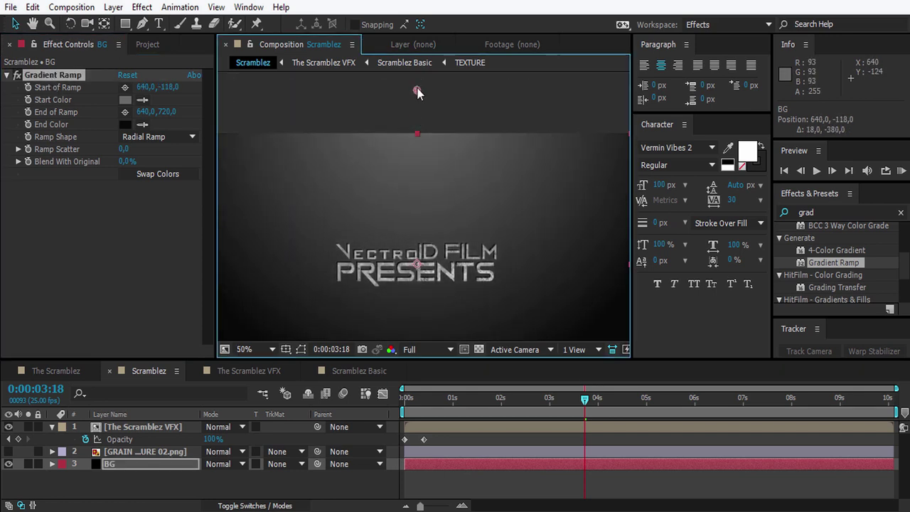
{"action": "key", "text": "comma"}
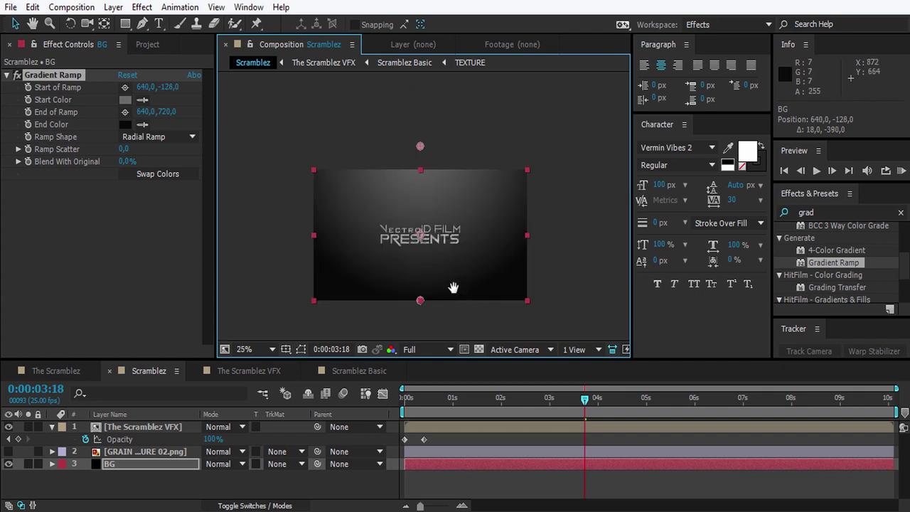
{"action": "left_click_drag", "start_coordinate": [417, 280], "coordinate": [416, 268]}
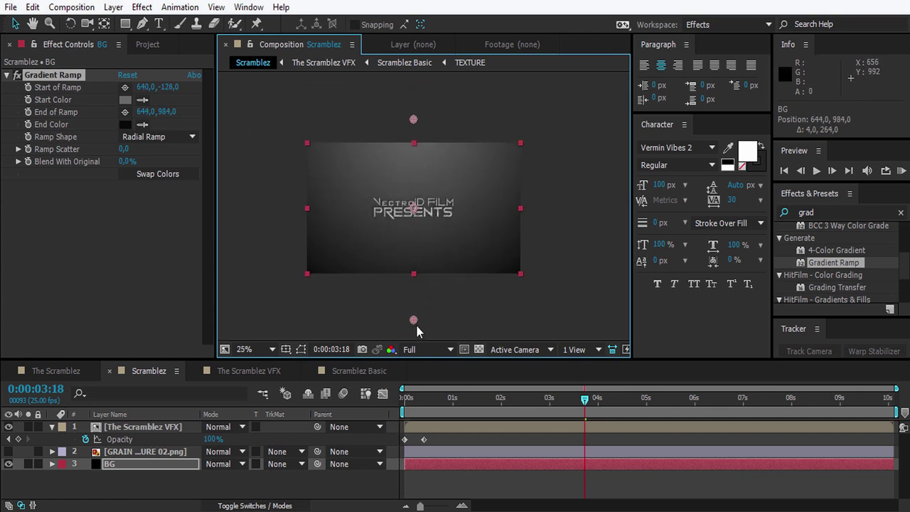
{"action": "key", "text": "grave"}
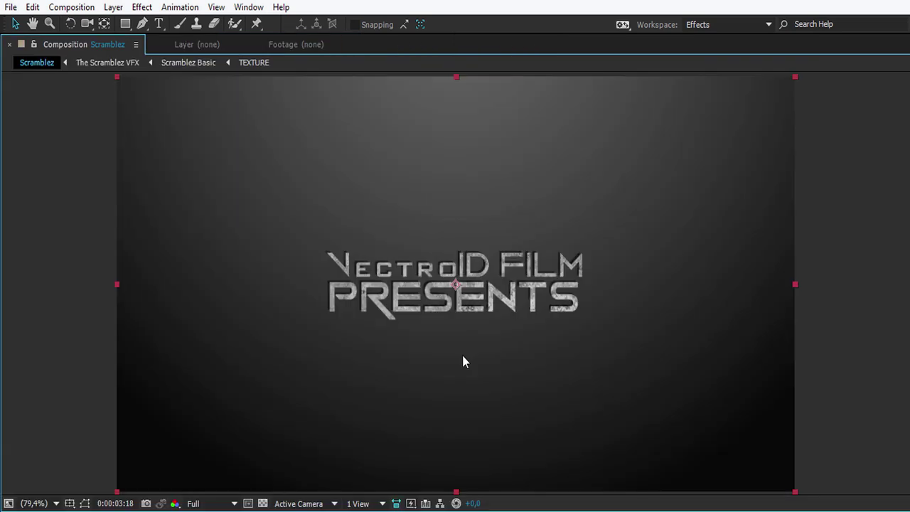
{"action": "key", "text": "grave"}
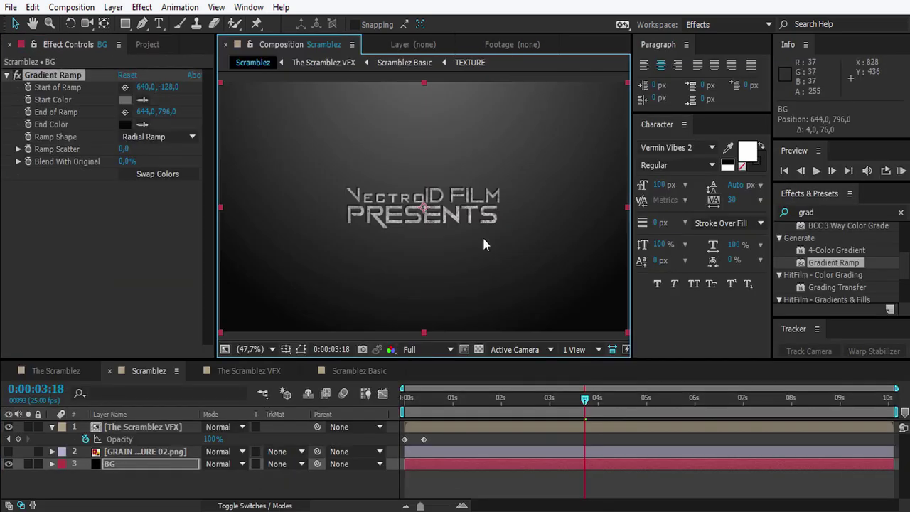
{"action": "left_click", "coordinate": [112, 451]}
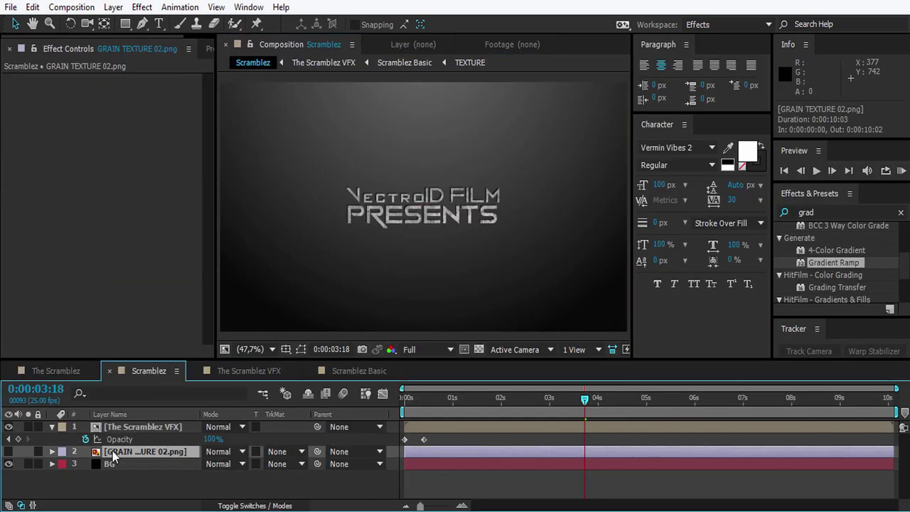
- Make GRAIN TEXTURE 02.png visible again and set its blending mode to Overlay
{"action": "left_click", "coordinate": [9, 454]}
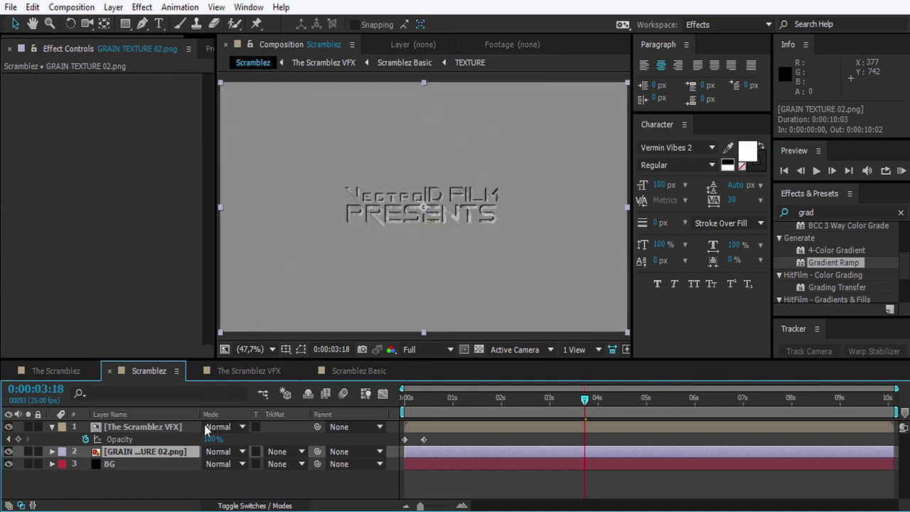
{"action": "left_click", "coordinate": [226, 452]}
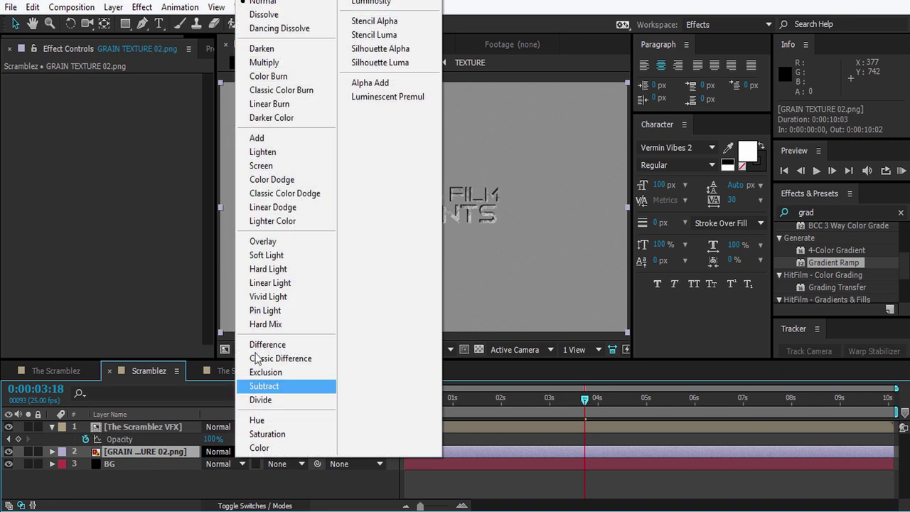
{"action": "left_click", "coordinate": [271, 245]}
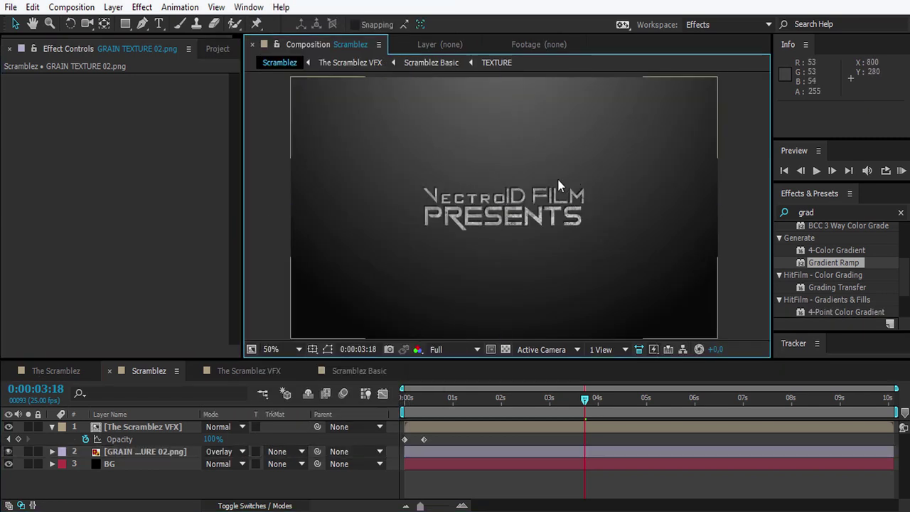
{"action": "left_click", "coordinate": [168, 471]}
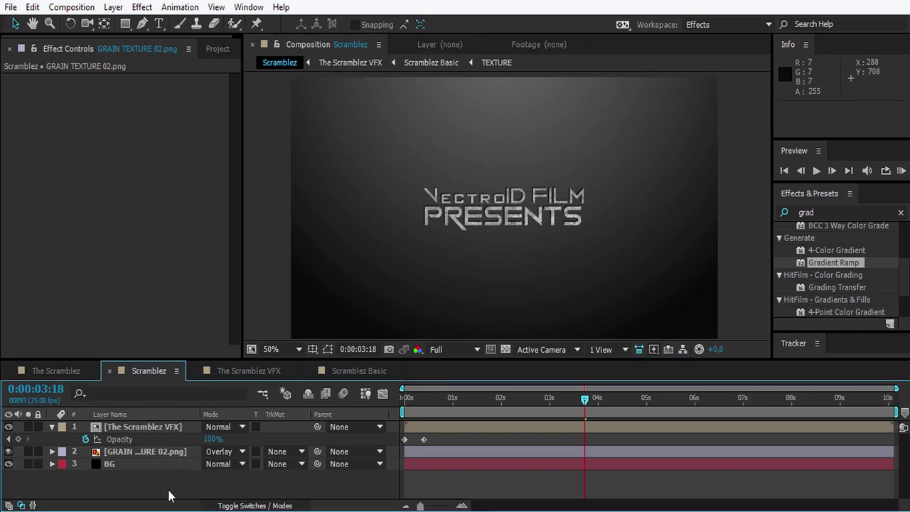
{"action": "left_click", "coordinate": [113, 7]}
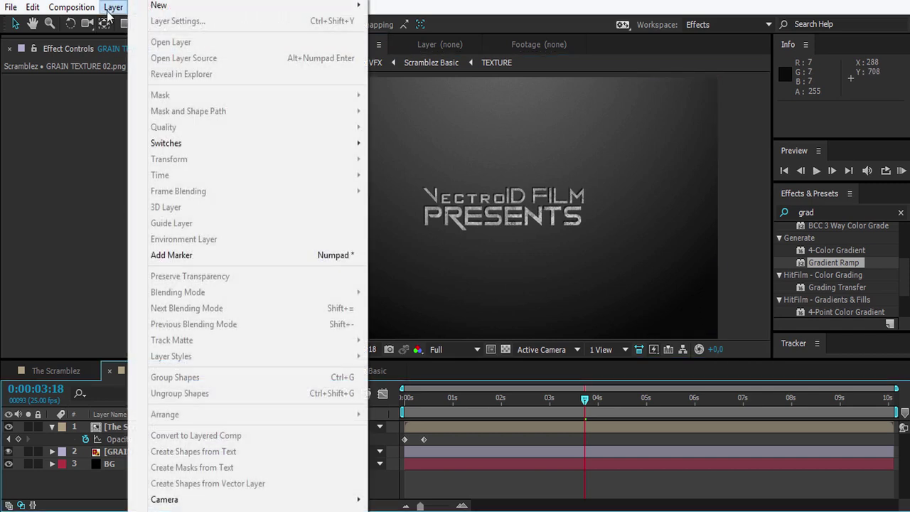
- Add an adjustment layer beneath The Scramblez VFX and rename it 'Venetian Blinds'
{"action": "mouse_move", "coordinate": [157, 6]}
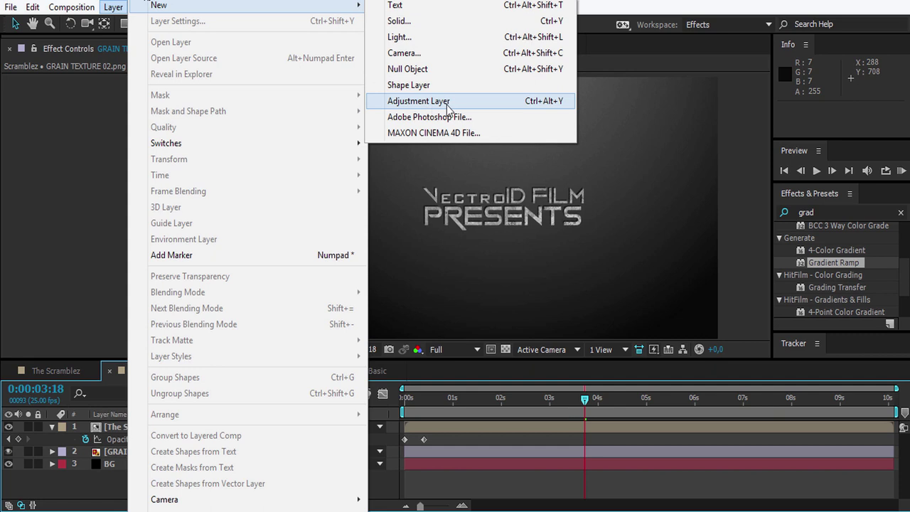
{"action": "left_click", "coordinate": [447, 105]}
{"action": "left_click_drag", "start_coordinate": [132, 426], "coordinate": [135, 452]}
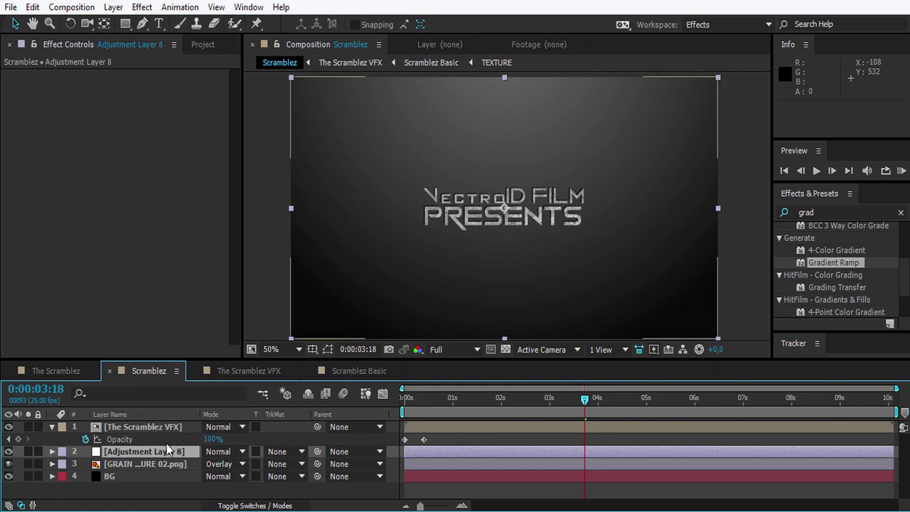
{"action": "key", "text": "Return"}
{"action": "type", "text": "Venetian "}
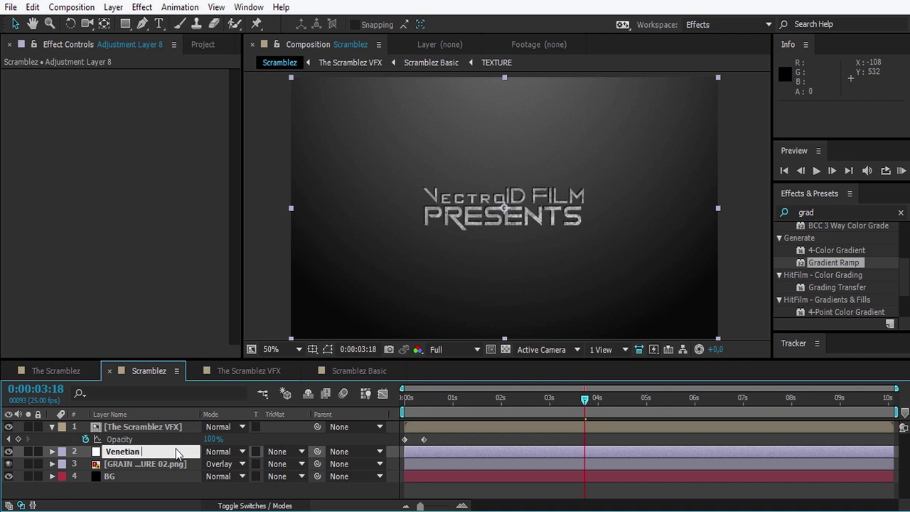
{"action": "type", "text": "Blinds"}
{"action": "key", "text": "Return"}
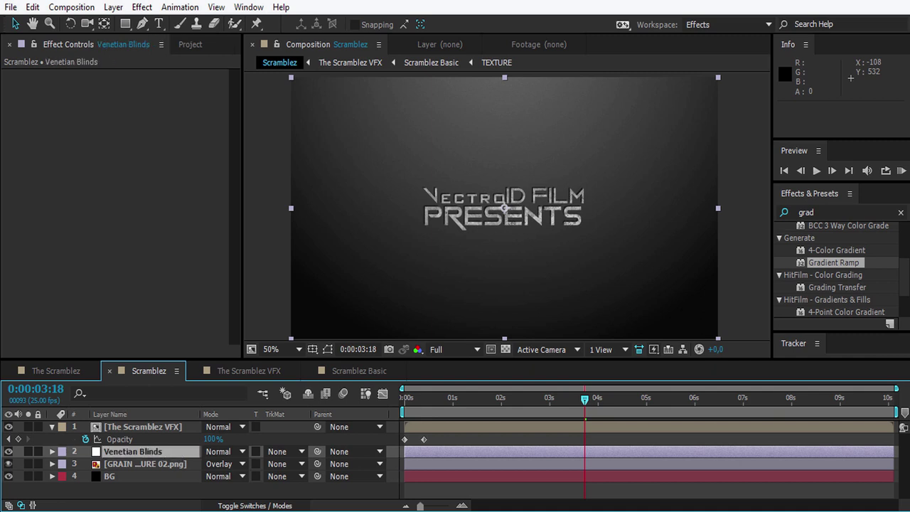
- Apply the Venetian Blinds transition effect to the Venetian Blinds layer
{"action": "left_click", "coordinate": [173, 428]}
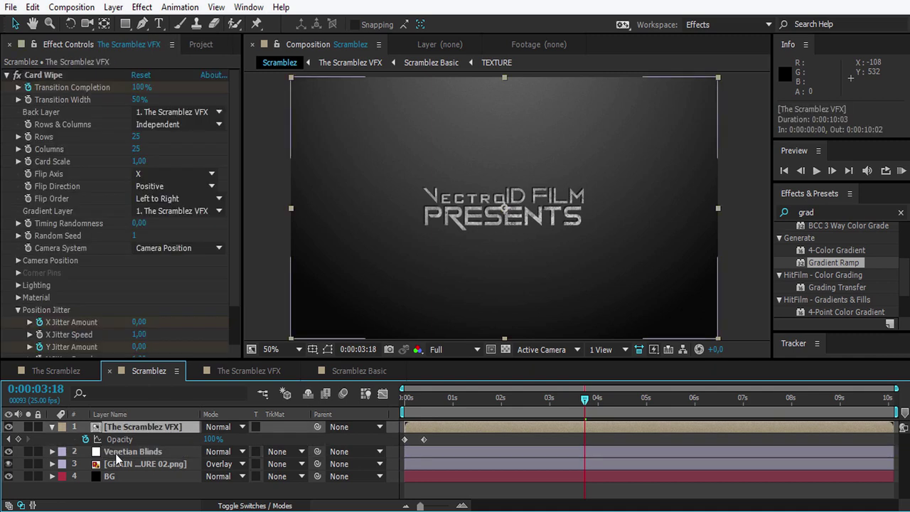
{"action": "left_click", "coordinate": [143, 452]}
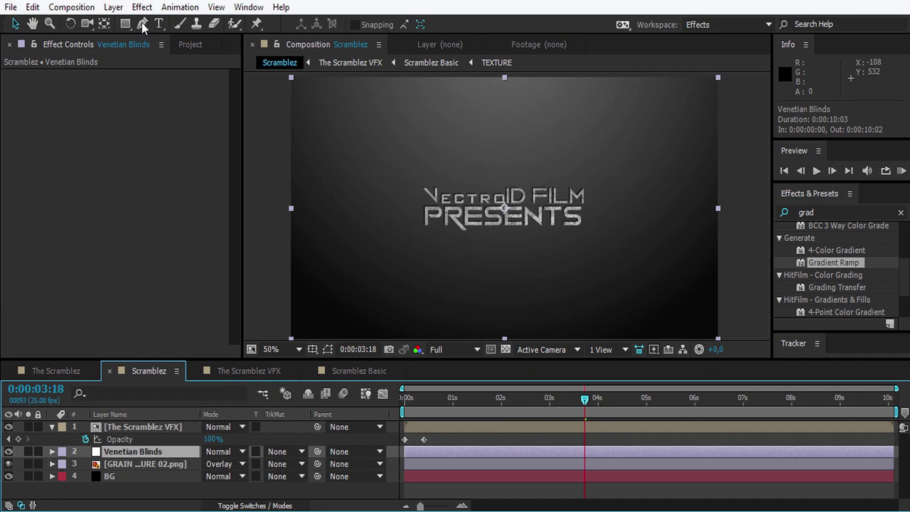
{"action": "left_click", "coordinate": [141, 7]}
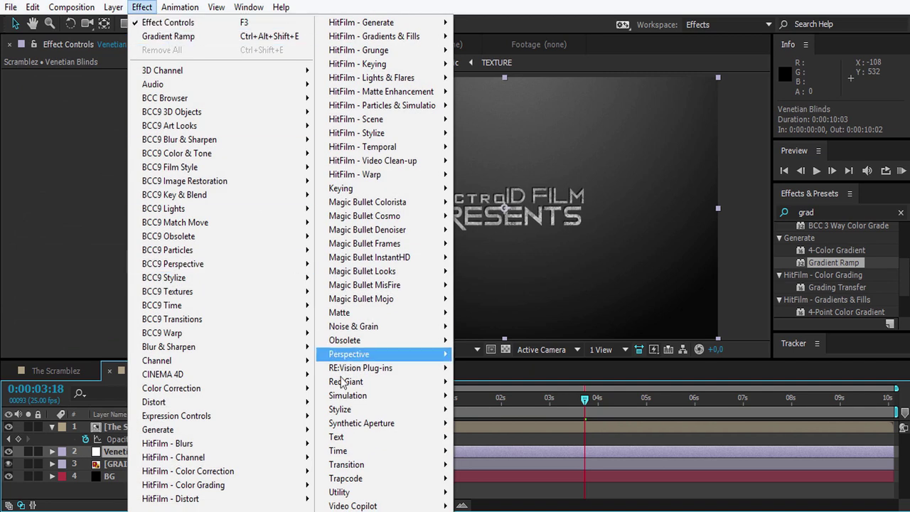
{"action": "mouse_move", "coordinate": [402, 466]}
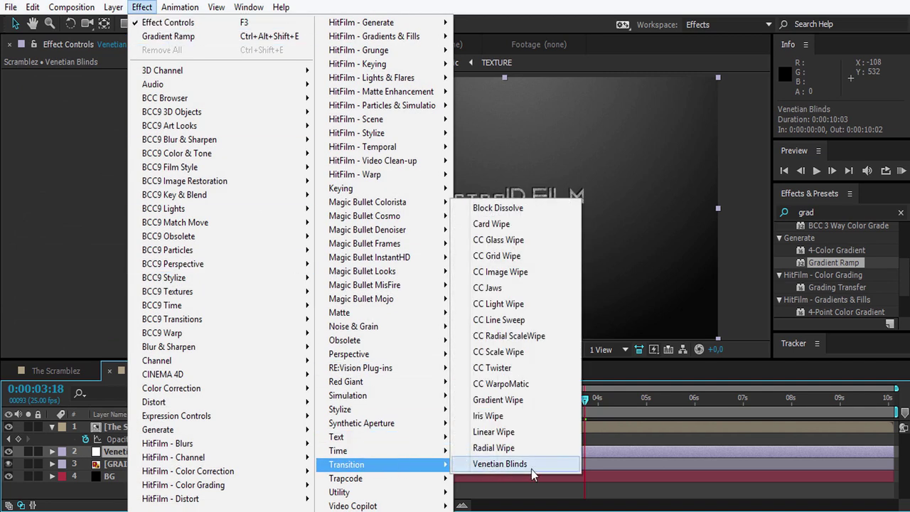
{"action": "left_click", "coordinate": [531, 469]}
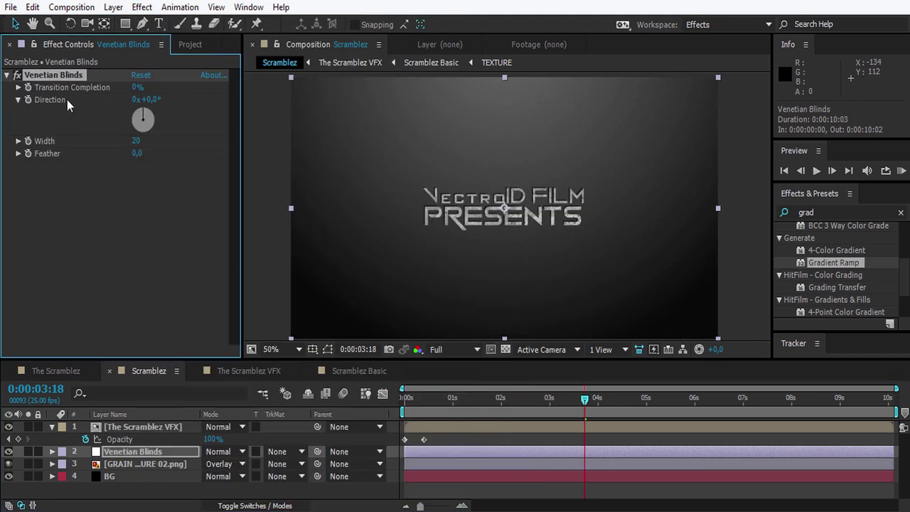
- Set Venetian Blinds Direction to 90°, Transition Completion to 8% and Feather to 2
{"action": "left_click", "coordinate": [151, 99]}
{"action": "left_click", "coordinate": [113, 216]}
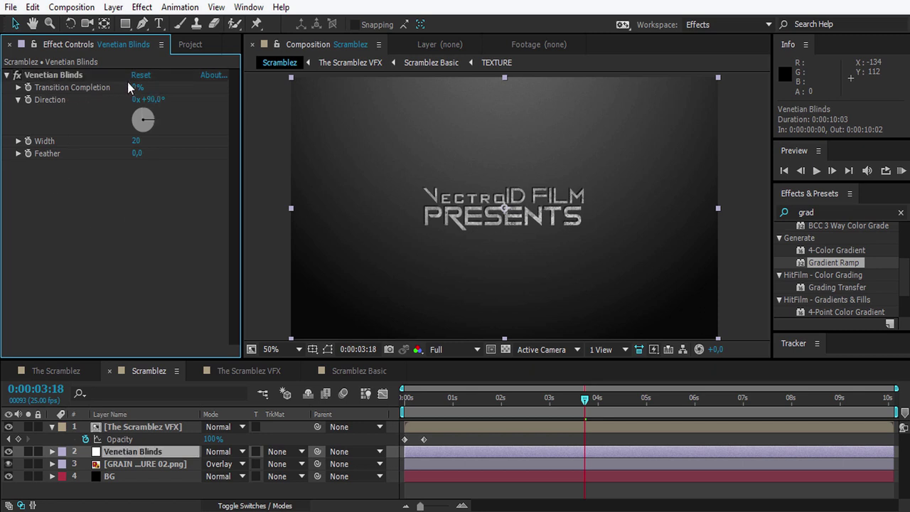
{"action": "left_click_drag", "start_coordinate": [135, 93], "coordinate": [176, 91]}
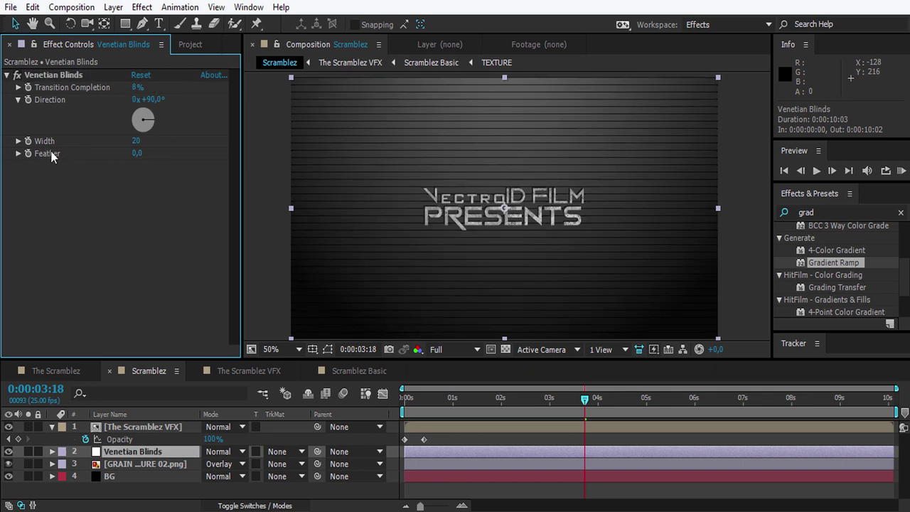
{"action": "left_click", "coordinate": [135, 155]}
{"action": "type", "text": "2"}
{"action": "key", "text": "Return"}
{"action": "left_click", "coordinate": [135, 452]}
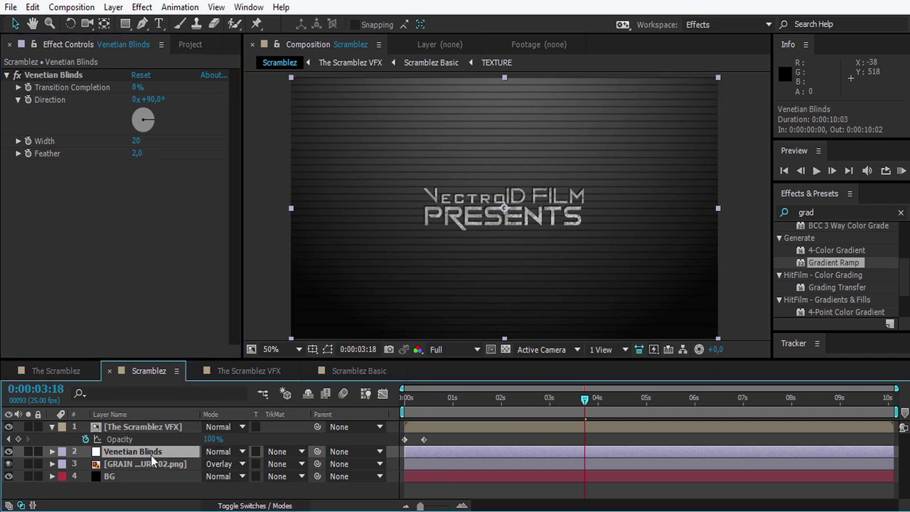
- Lower the Venetian Blinds layer's opacity to 30%
{"action": "key", "text": "t"}
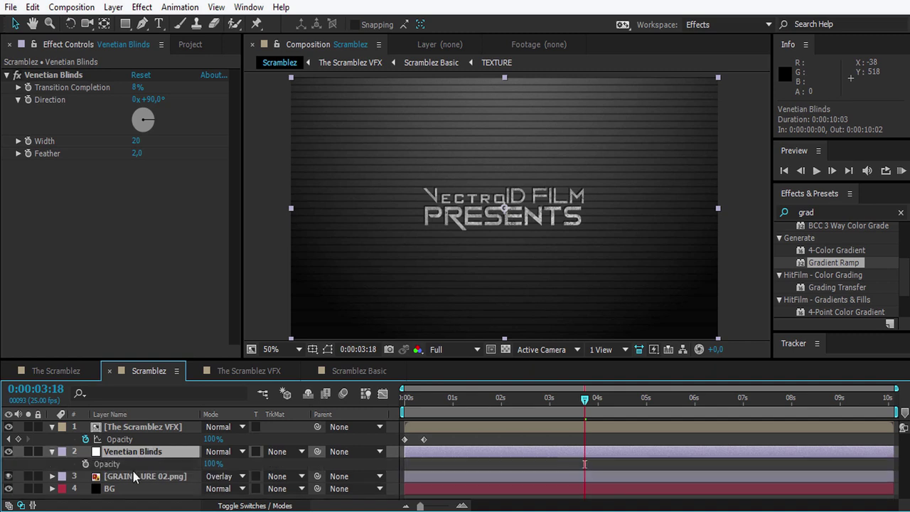
{"action": "left_click", "coordinate": [133, 474]}
{"action": "left_click", "coordinate": [213, 464]}
{"action": "type", "text": "30"}
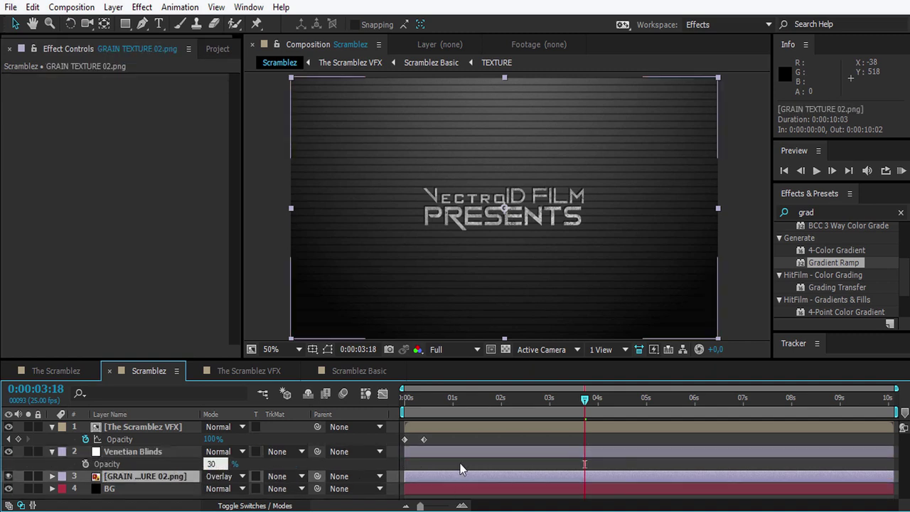
{"action": "key", "text": "Return"}
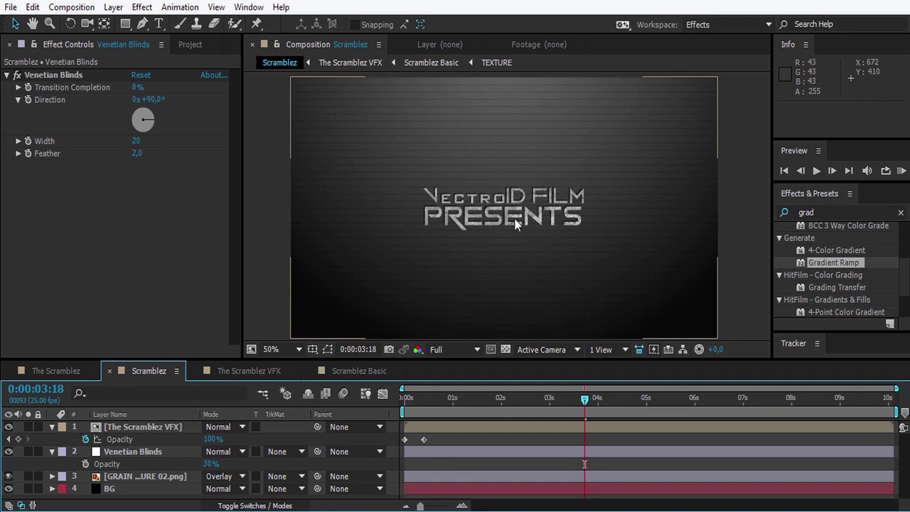
- Switch the Venetian Blinds layer's blending mode to Soft Light
{"action": "left_click", "coordinate": [142, 453]}
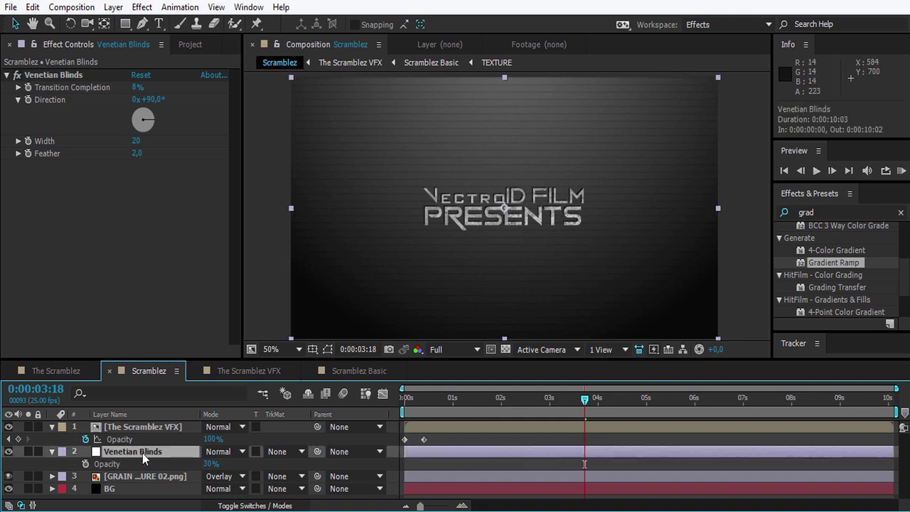
{"action": "left_click", "coordinate": [227, 452]}
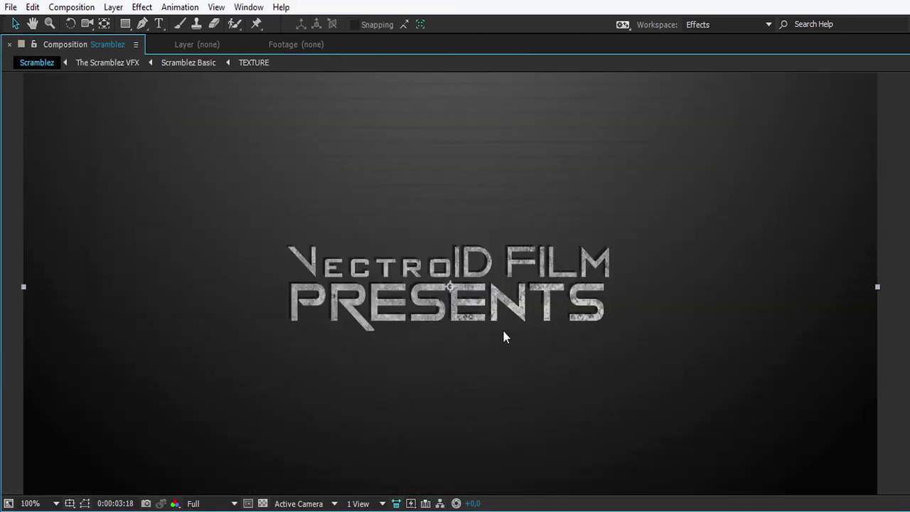
{"action": "key", "text": "comma"}
{"action": "key", "text": "grave"}
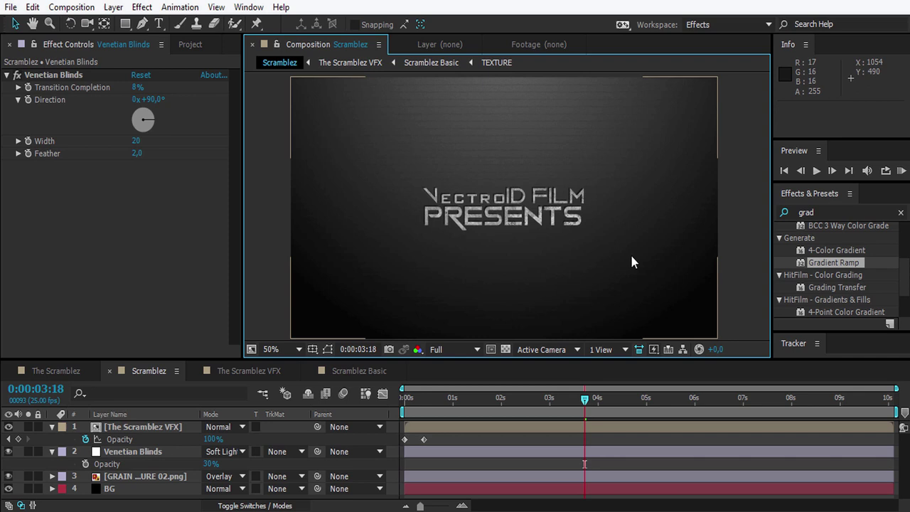
{"action": "left_click", "coordinate": [159, 455]}
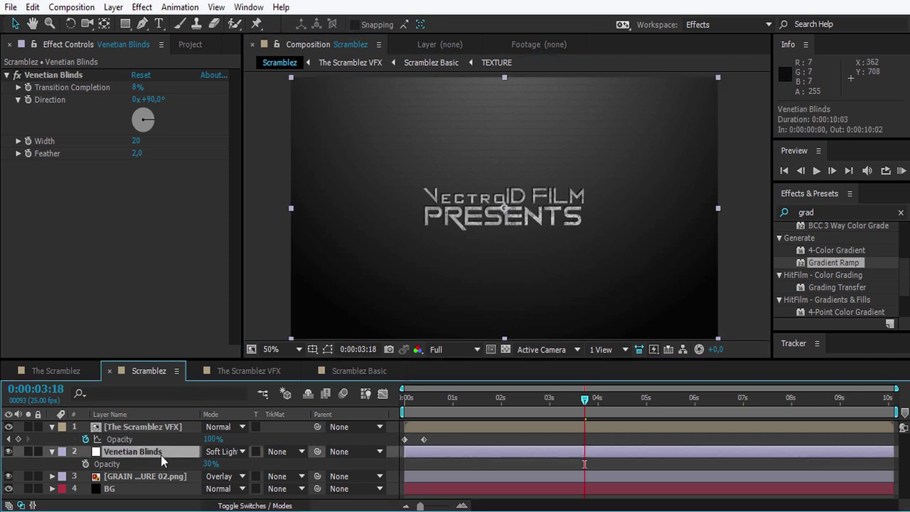
{"action": "left_click", "coordinate": [161, 475]}
{"action": "left_click", "coordinate": [161, 431]}
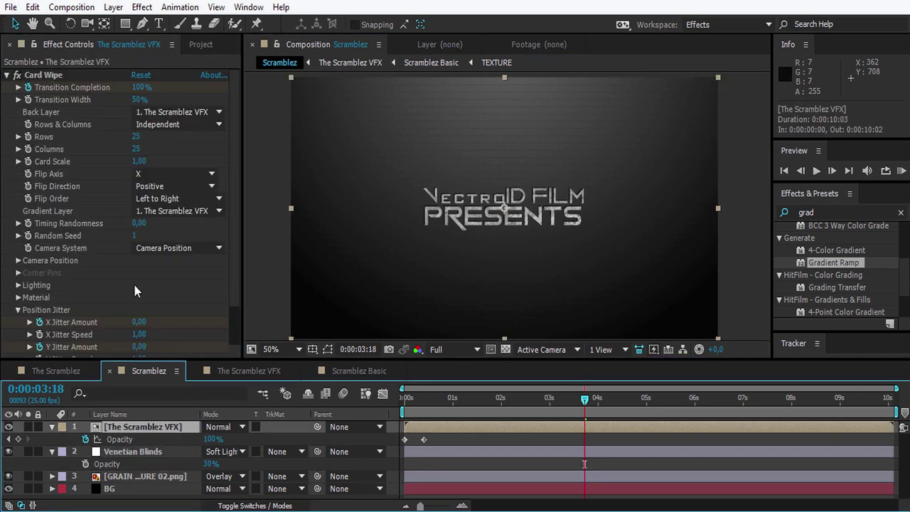
- Add a new adjustment layer under The Scramblez VFX and name it 'Color Correction'
{"action": "left_click", "coordinate": [113, 7]}
{"action": "mouse_move", "coordinate": [160, 5]}
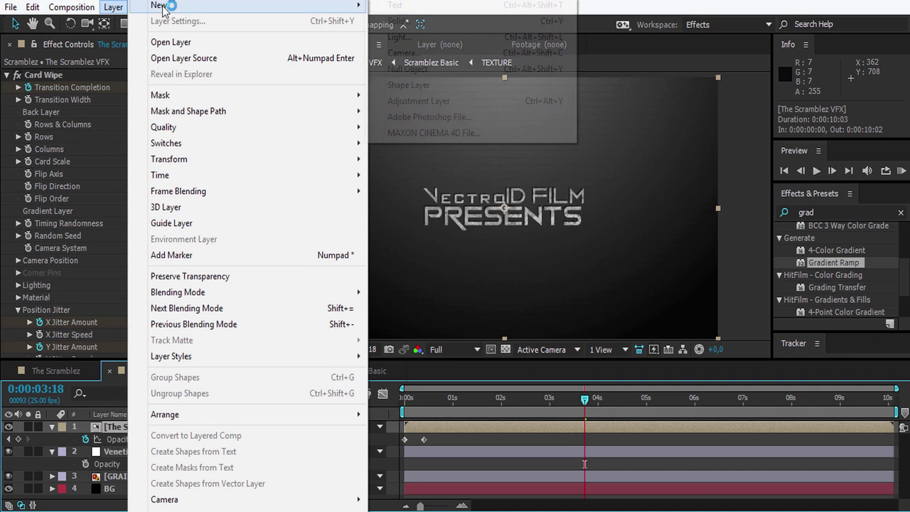
{"action": "left_click", "coordinate": [439, 102]}
{"action": "left_click_drag", "start_coordinate": [127, 431], "coordinate": [132, 449]}
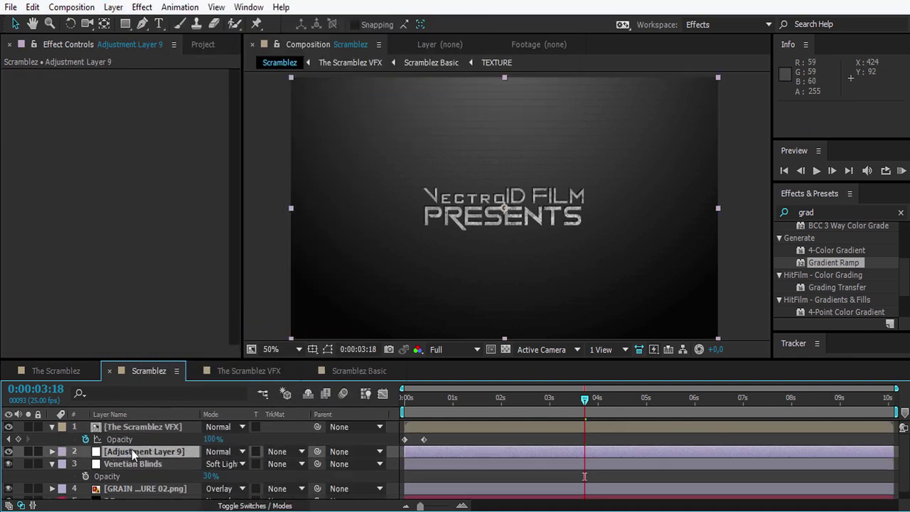
{"action": "left_click", "coordinate": [132, 430]}
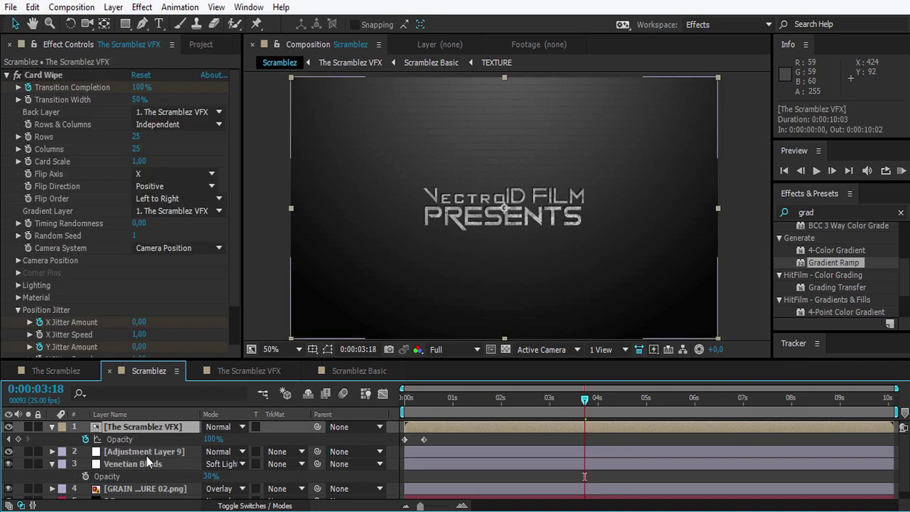
{"action": "left_click", "coordinate": [145, 453]}
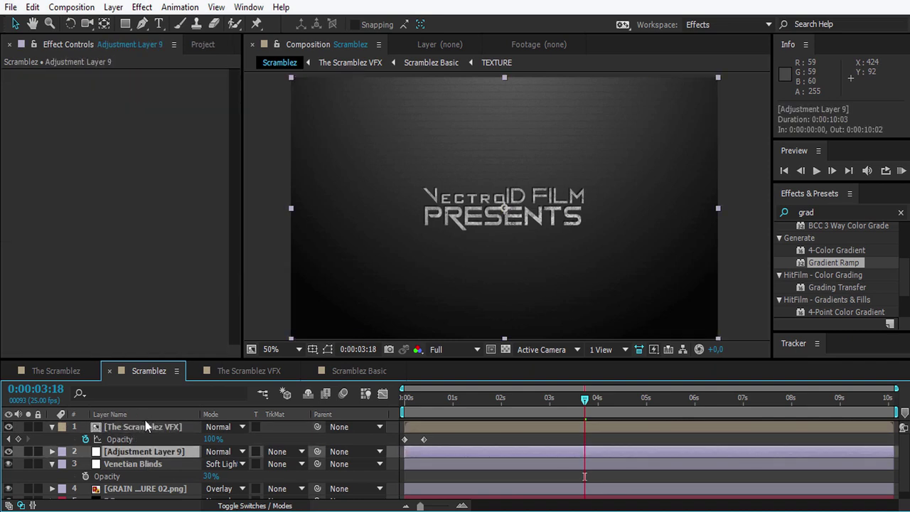
{"action": "key", "text": "slash"}
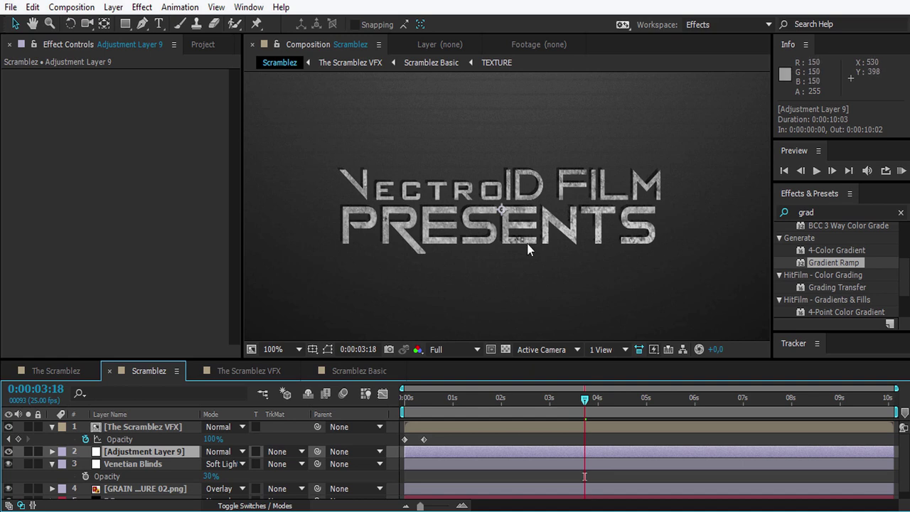
{"action": "key", "text": "comma"}
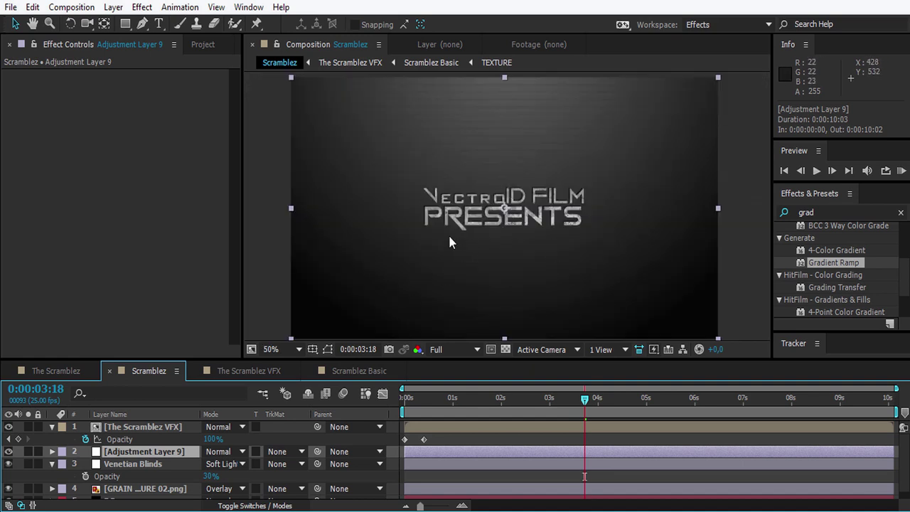
{"action": "key", "text": "Return"}
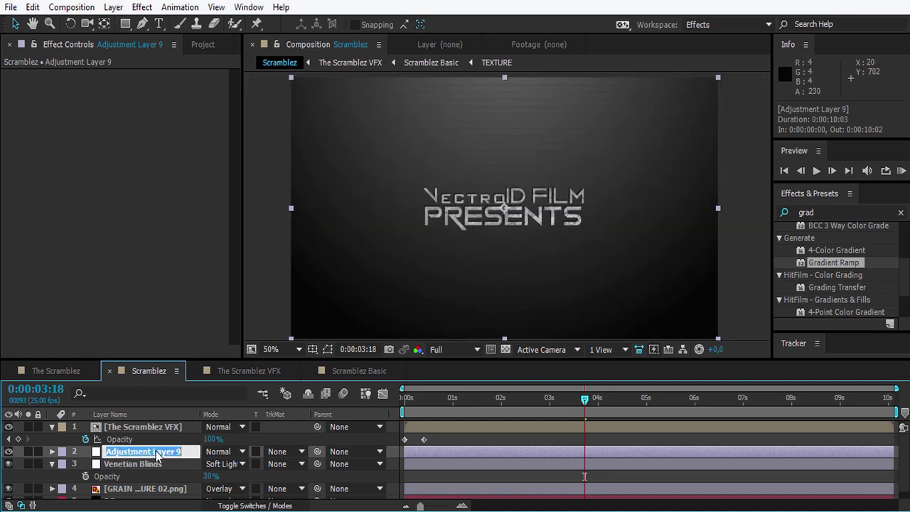
{"action": "type", "text": "Color"}
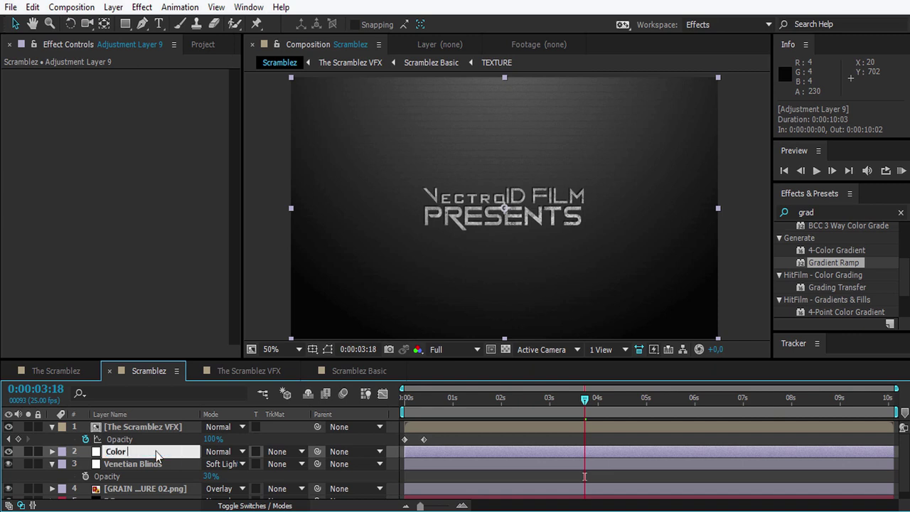
{"action": "type", "text": "n"}
{"action": "key", "text": "Return"}
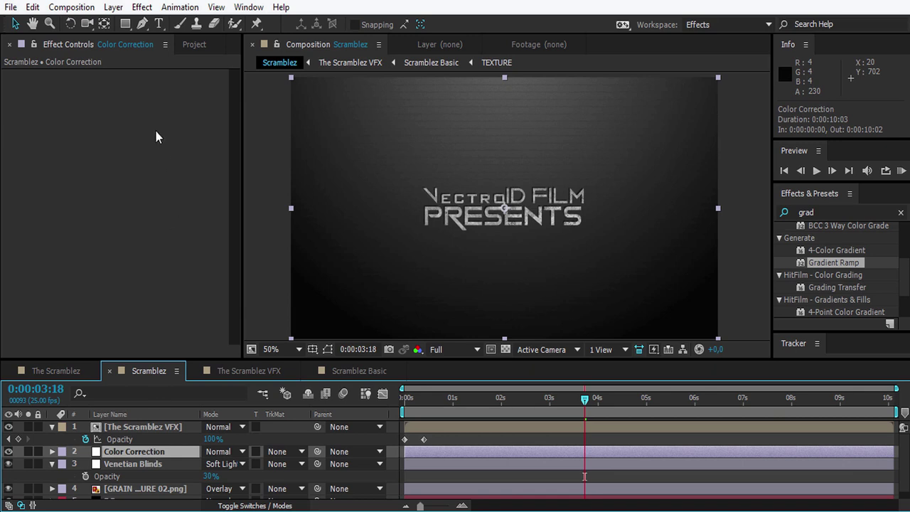
- Apply Levels to Color Correction and nudge the overall input black up
{"action": "left_click", "coordinate": [142, 7]}
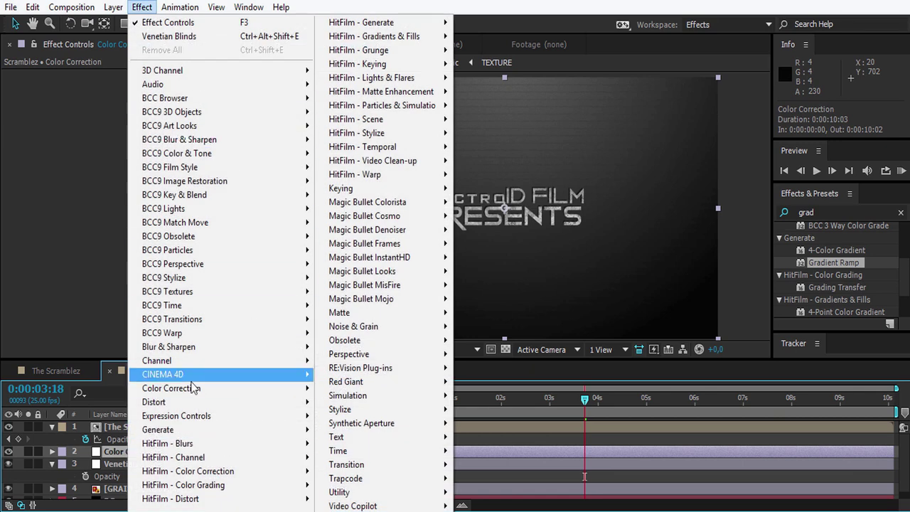
{"action": "mouse_move", "coordinate": [226, 389]}
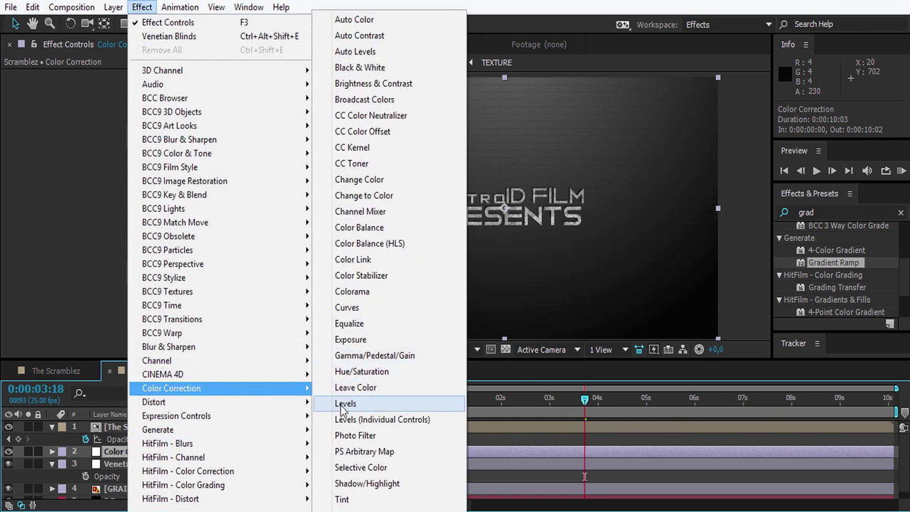
{"action": "left_click", "coordinate": [368, 407]}
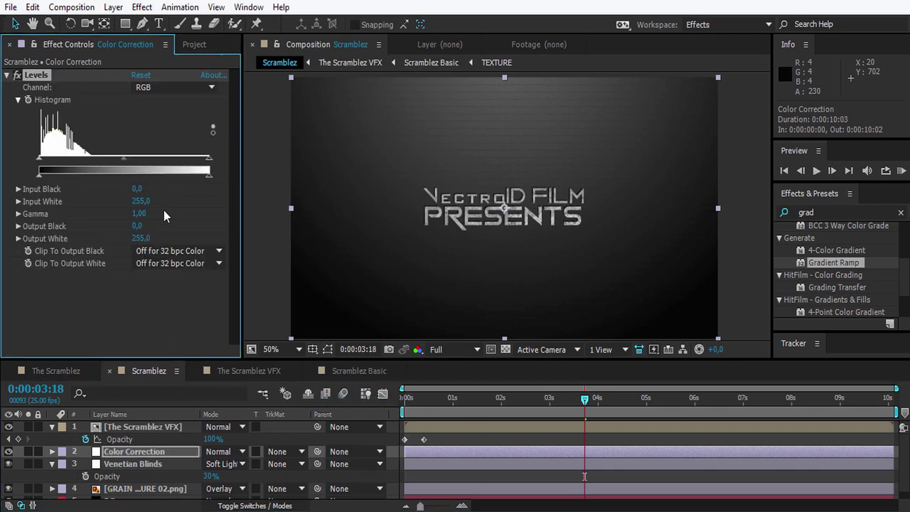
{"action": "mouse_move", "coordinate": [142, 195]}
{"action": "left_mouse_down"}
{"action": "mouse_move", "coordinate": [135, 192]}
{"action": "mouse_move", "coordinate": [151, 197]}
{"action": "left_mouse_up"}
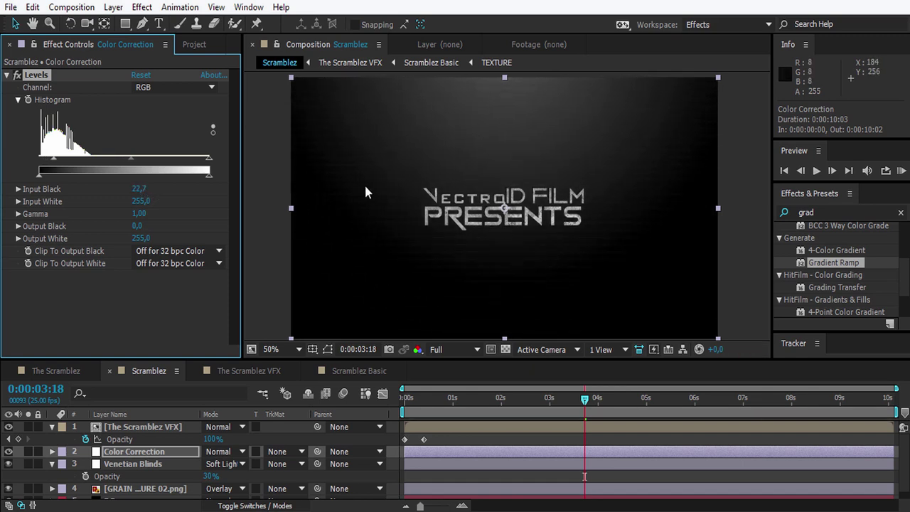
- On the Red channel, set input black to 38.8 and input white to 155.8
{"action": "left_click", "coordinate": [157, 91]}
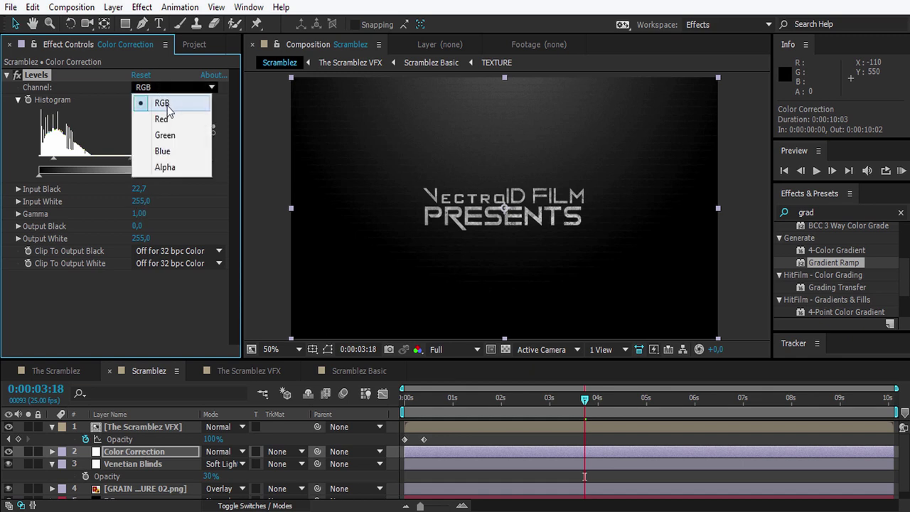
{"action": "left_click", "coordinate": [159, 122]}
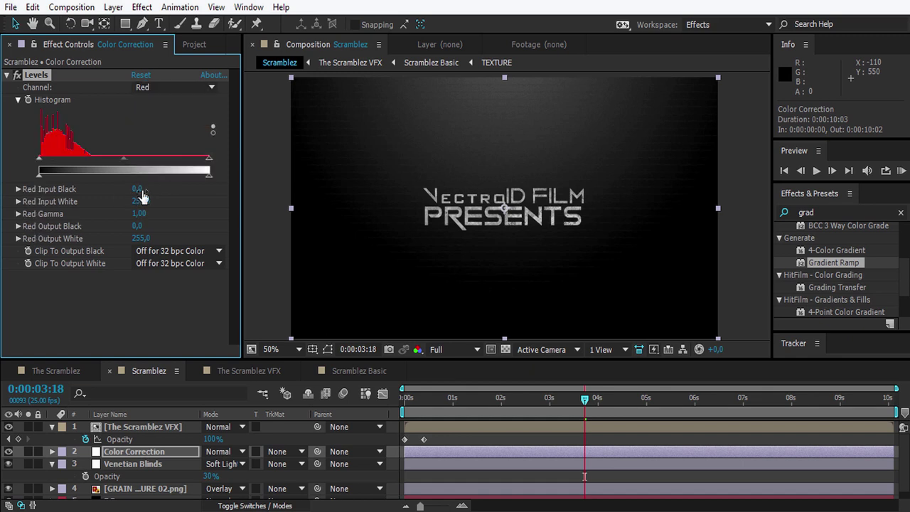
{"action": "left_click_drag", "start_coordinate": [138, 189], "coordinate": [177, 190]}
{"action": "left_click_drag", "start_coordinate": [252, 183], "coordinate": [52, 191]}
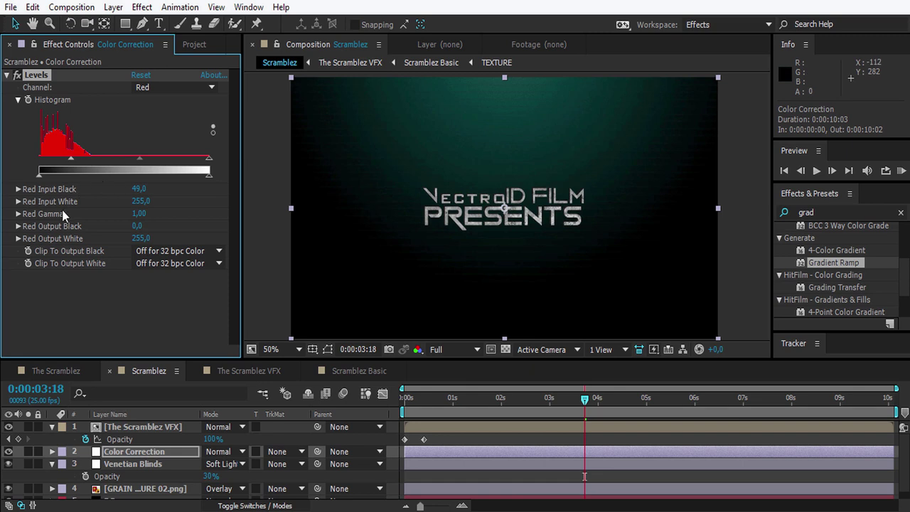
{"action": "left_click_drag", "start_coordinate": [142, 206], "coordinate": [24, 217]}
- Check the teal tint full-size and on an earlier frame of the scramble
{"action": "left_click", "coordinate": [699, 437]}
{"action": "key", "text": "grave"}
{"action": "key", "text": "period"}
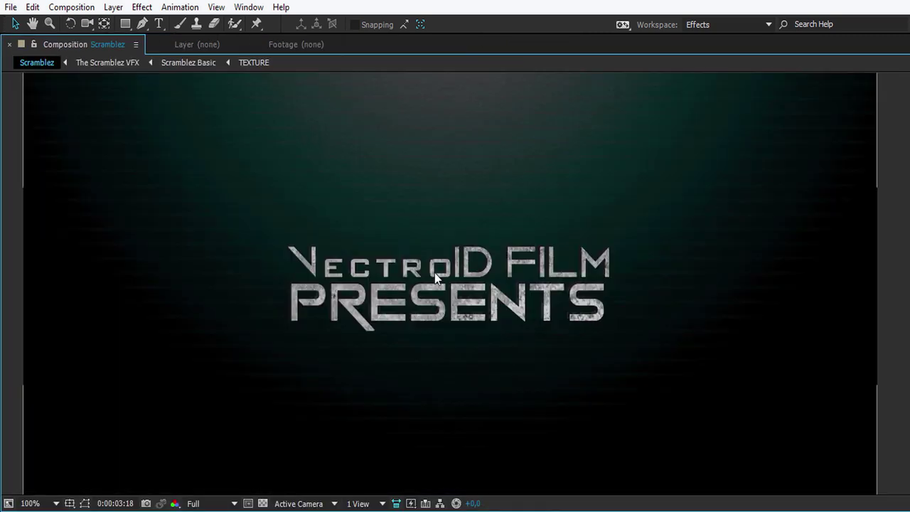
{"action": "key", "text": "comma"}
{"action": "key", "text": "grave"}
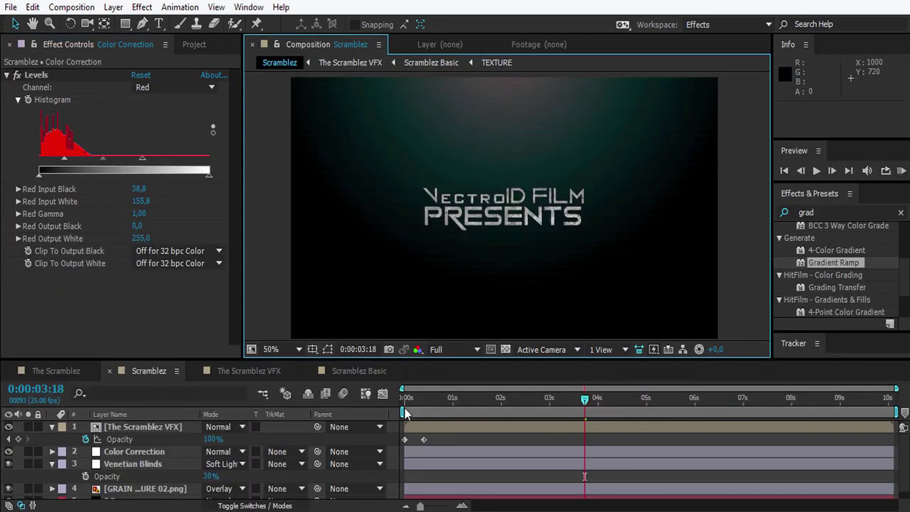
{"action": "left_click_drag", "start_coordinate": [403, 410], "coordinate": [531, 410]}
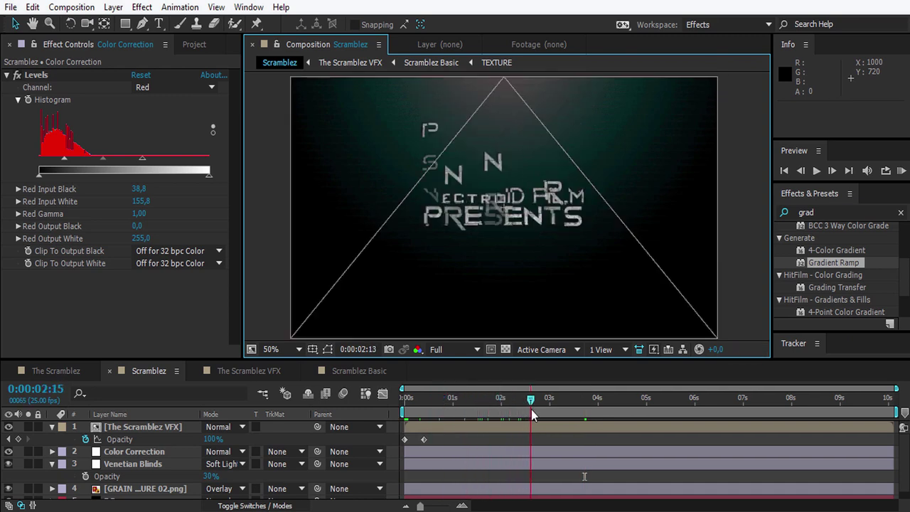
{"action": "left_click", "coordinate": [121, 427]}
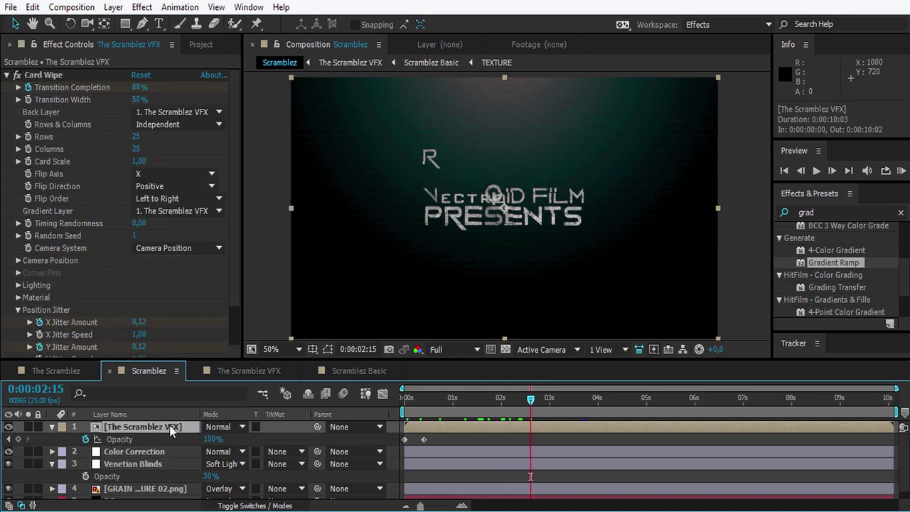
{"action": "left_click", "coordinate": [6, 75]}
- Add a default Glow effect to The Scramblez VFX and preview it around two seconds
{"action": "left_click", "coordinate": [135, 9]}
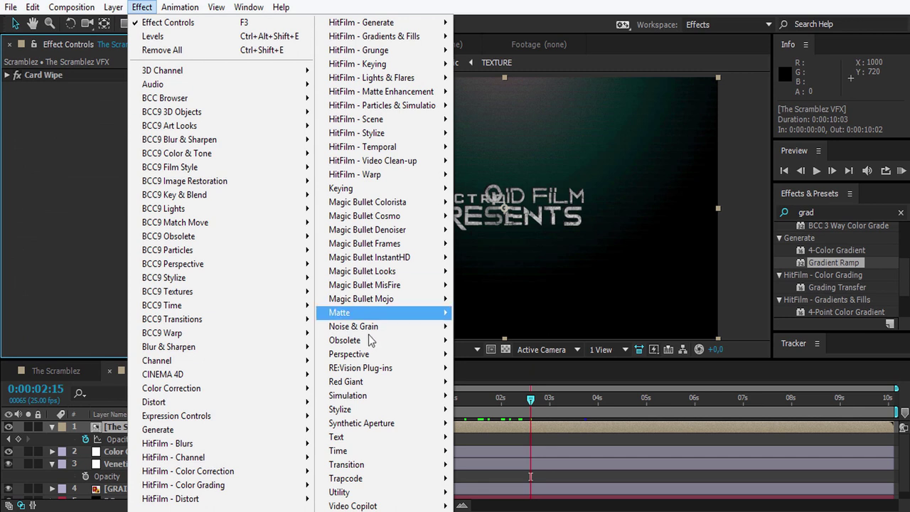
{"action": "mouse_move", "coordinate": [419, 409]}
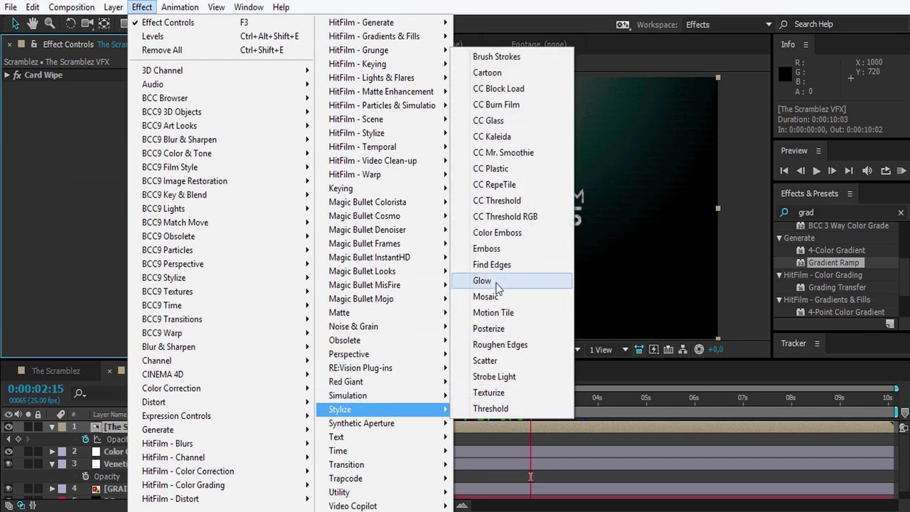
{"action": "left_click", "coordinate": [493, 283]}
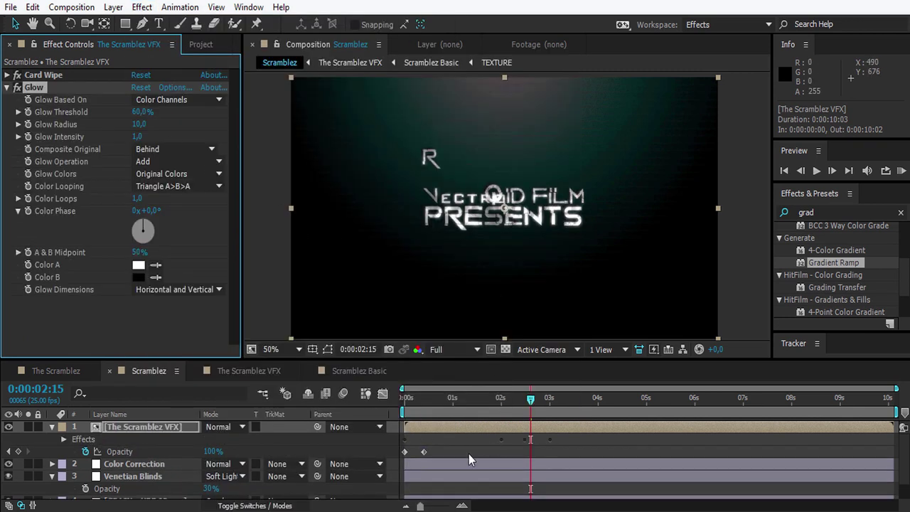
{"action": "mouse_move", "coordinate": [500, 398]}
{"action": "left_mouse_down"}
{"action": "mouse_move", "coordinate": [528, 398]}
{"action": "mouse_move", "coordinate": [502, 400]}
{"action": "left_mouse_up"}
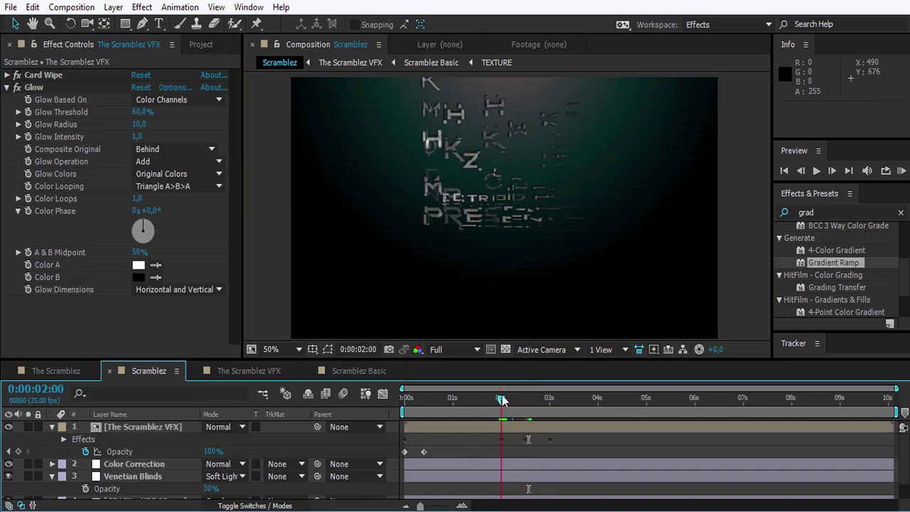
{"action": "left_click", "coordinate": [58, 124]}
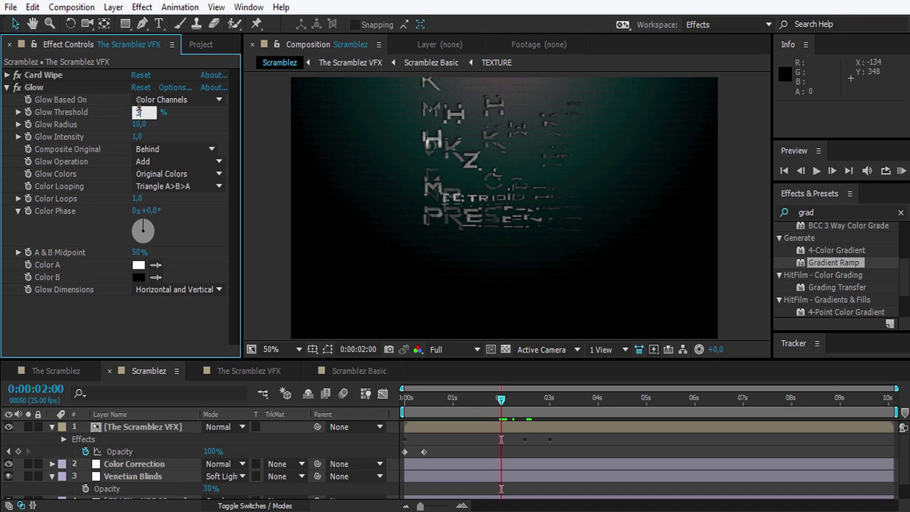
- Give the Scramblez VFX Glow a 30% threshold, radius 20 and intensity 2.0
{"action": "key", "text": "Return"}
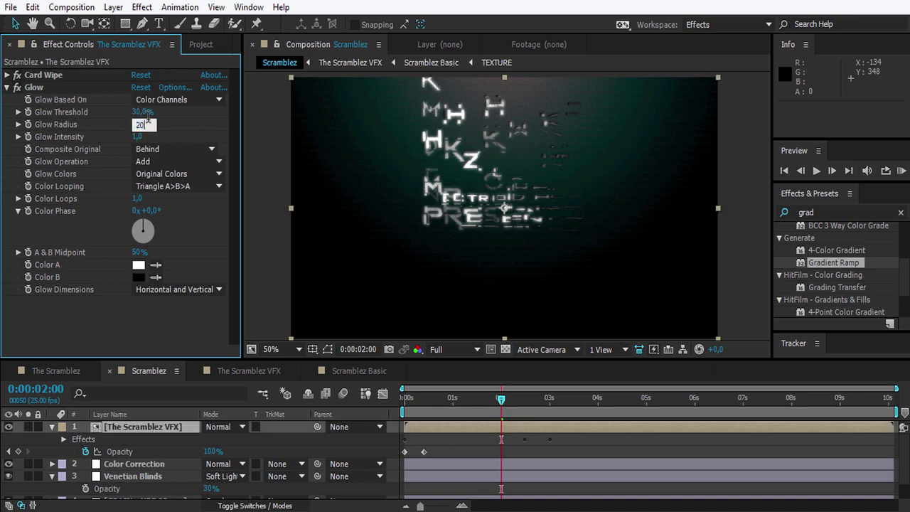
{"action": "key", "text": "Return"}
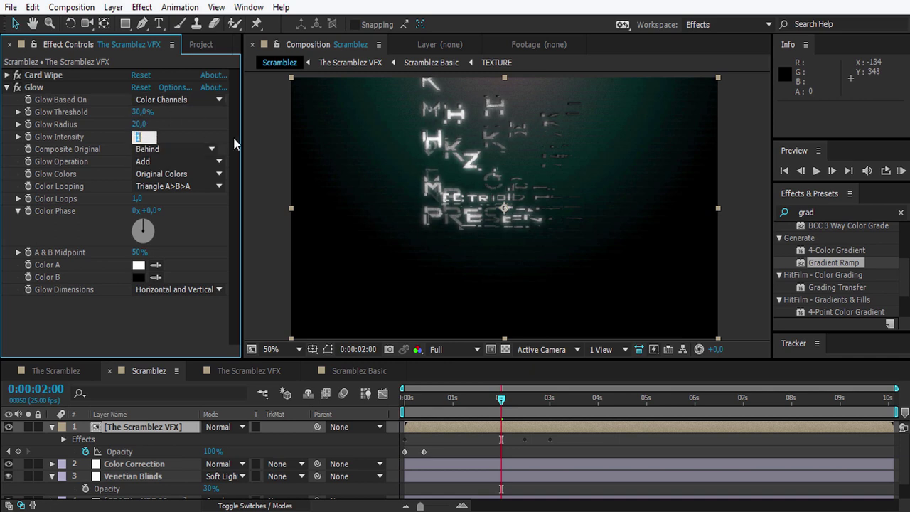
{"action": "type", "text": "2"}
{"action": "key", "text": "Return"}
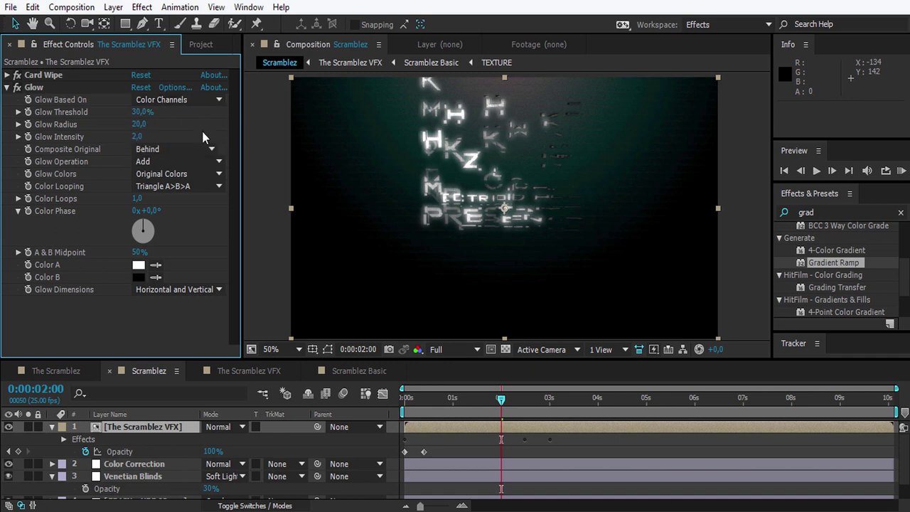
{"action": "left_click", "coordinate": [28, 139]}
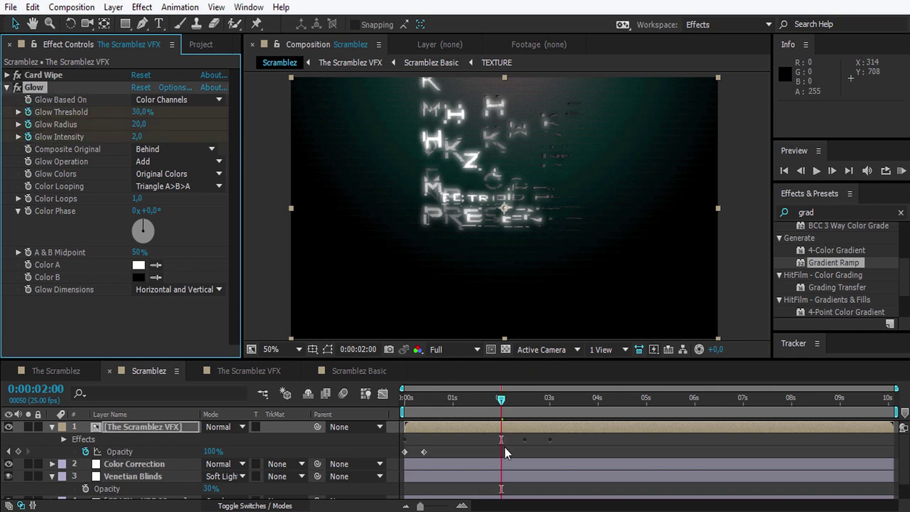
- Set Glow Threshold to 100% at 0:00:03:00, then preview the title reveal full screen
{"action": "left_click_drag", "start_coordinate": [520, 404], "coordinate": [549, 399]}
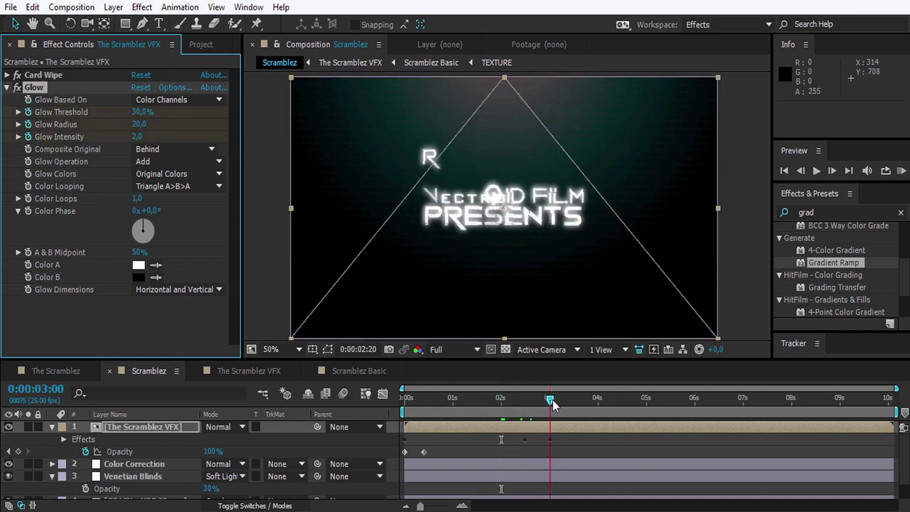
{"action": "left_click", "coordinate": [143, 112]}
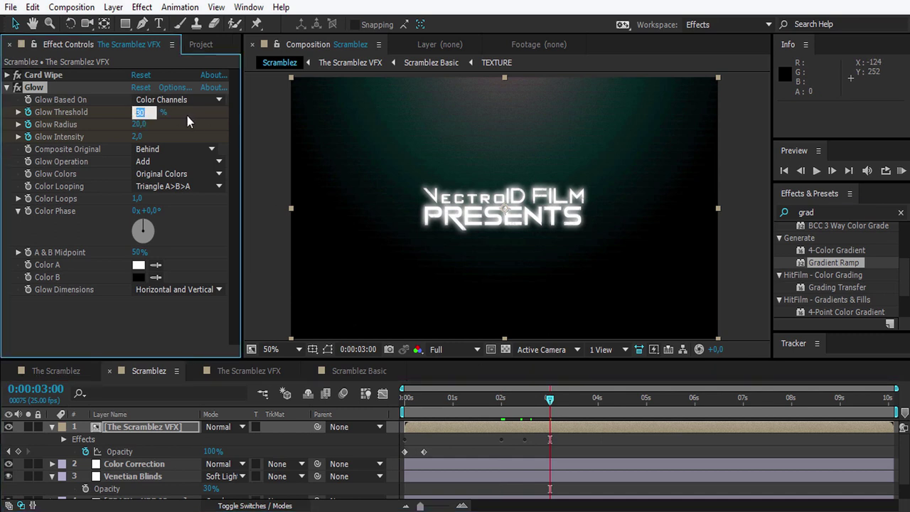
{"action": "type", "text": "100"}
{"action": "key", "text": "Return"}
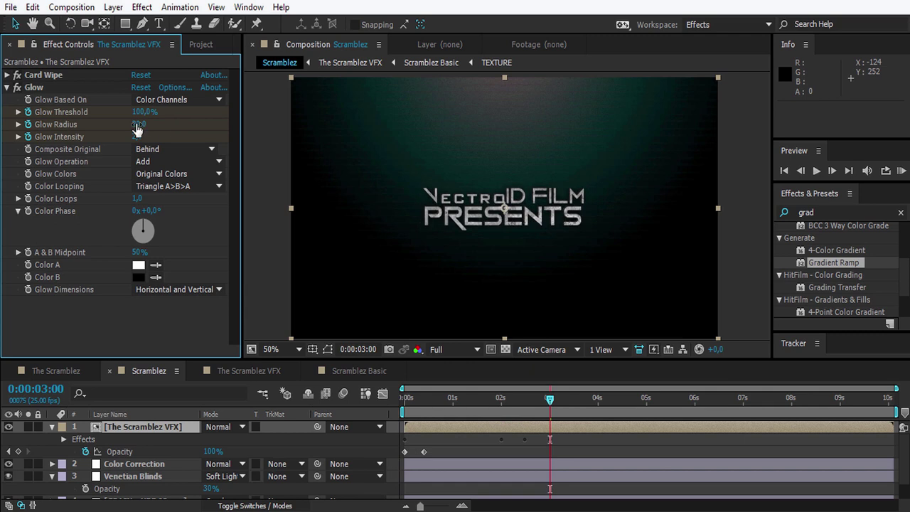
{"action": "left_click_drag", "start_coordinate": [550, 399], "coordinate": [556, 402]}
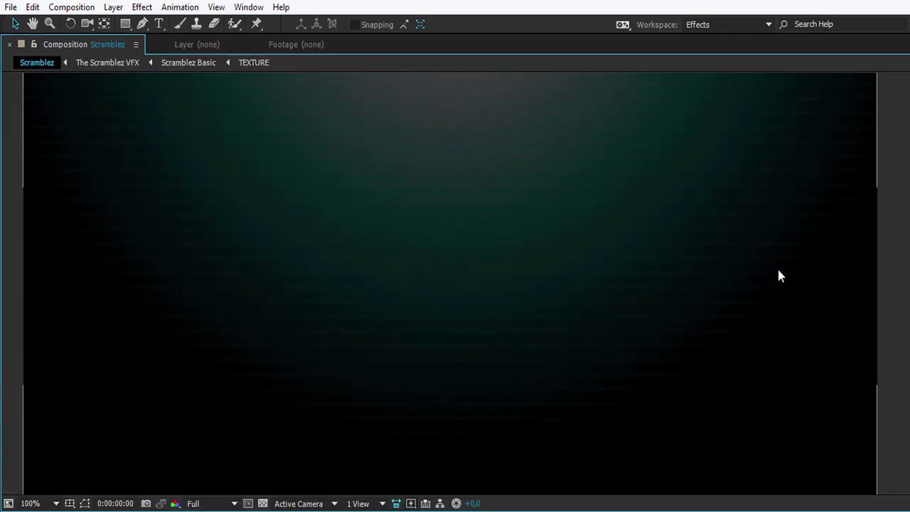
{"action": "key", "text": "space"}
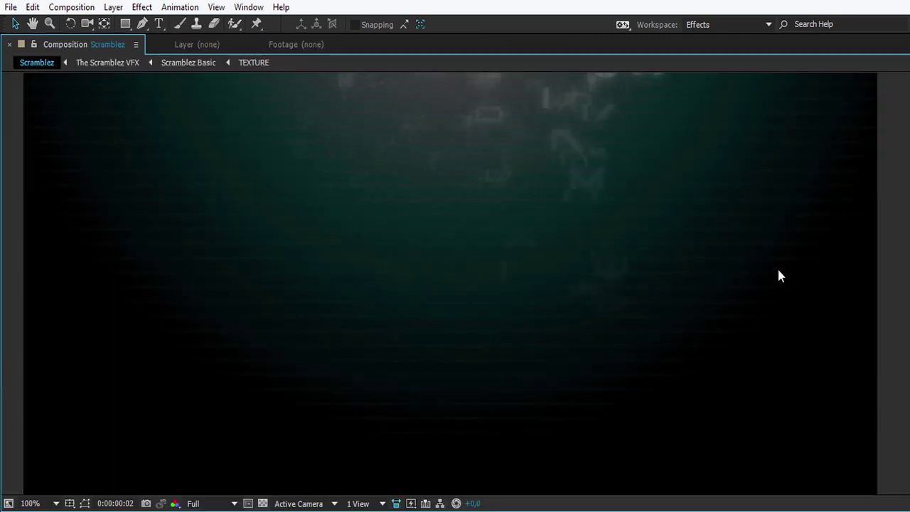